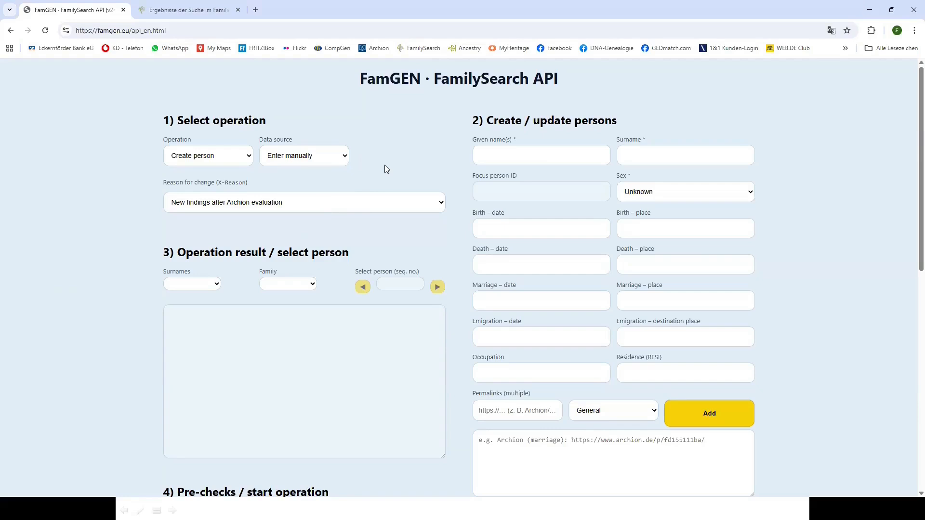
Enter the new person's given name and surname and set Sex to Male
click(523, 158)
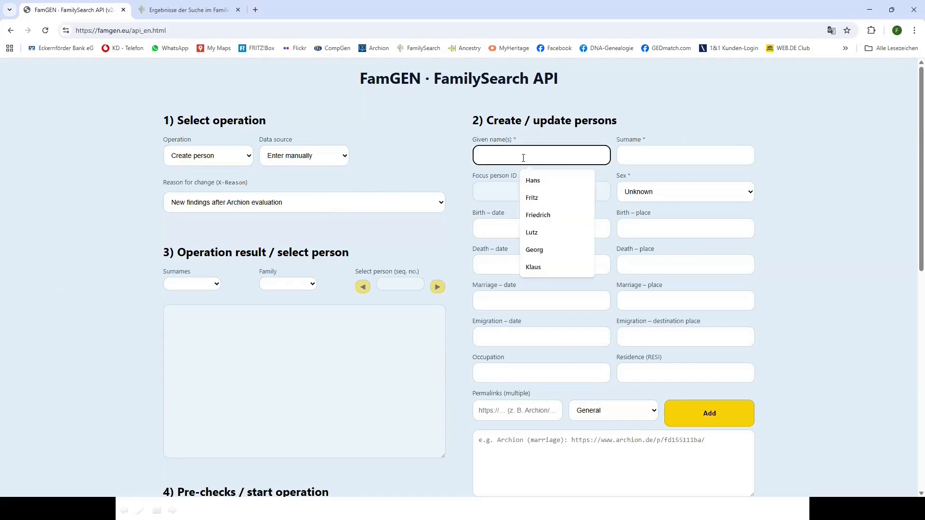
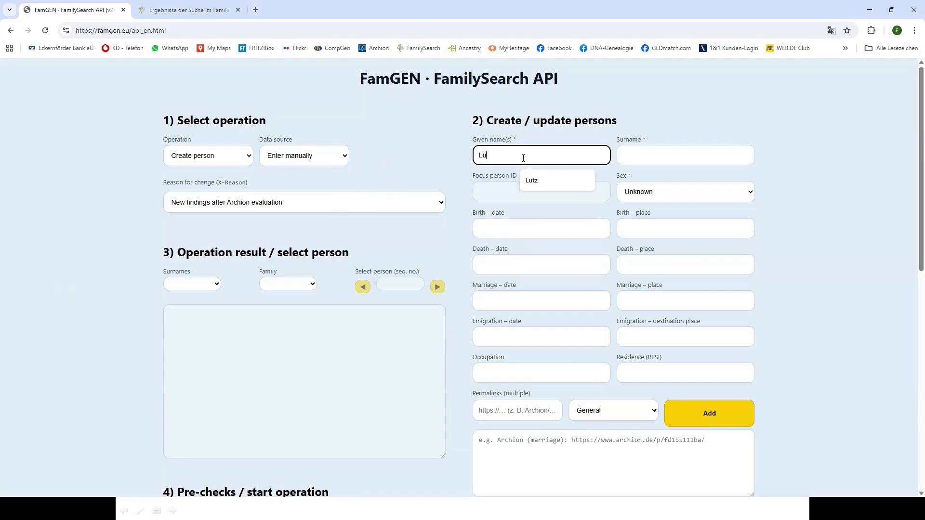
click(655, 158)
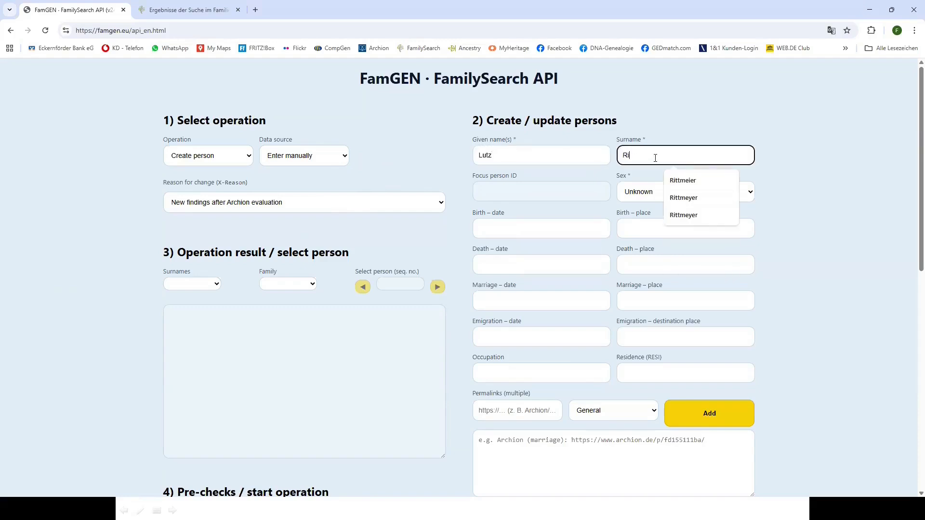
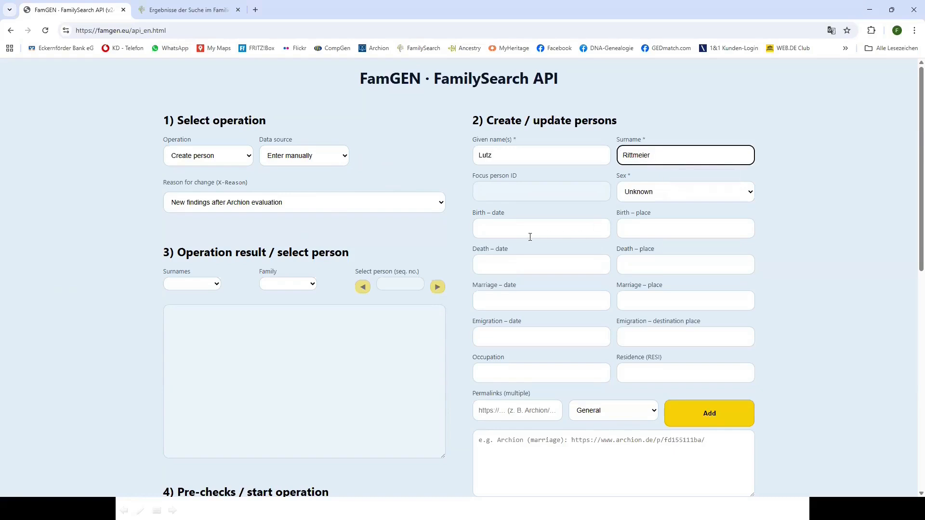
click(750, 193)
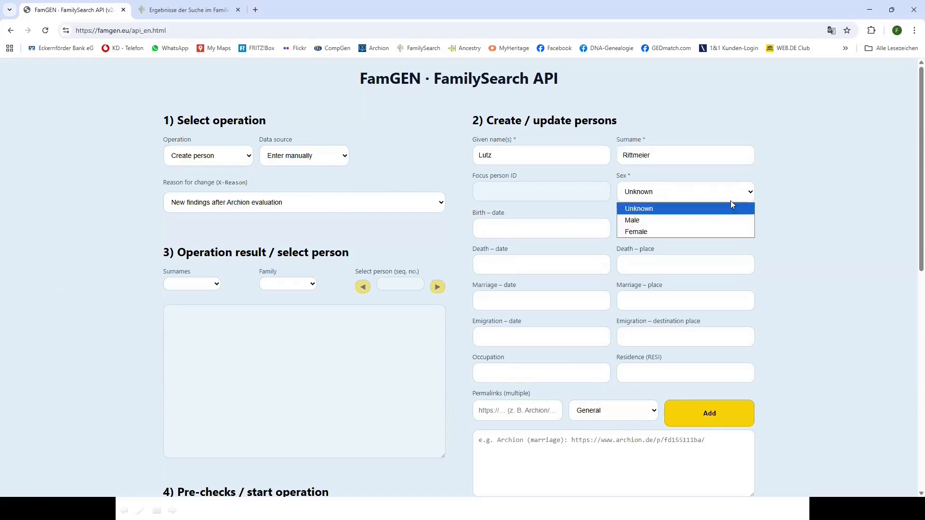
click(642, 221)
click(552, 224)
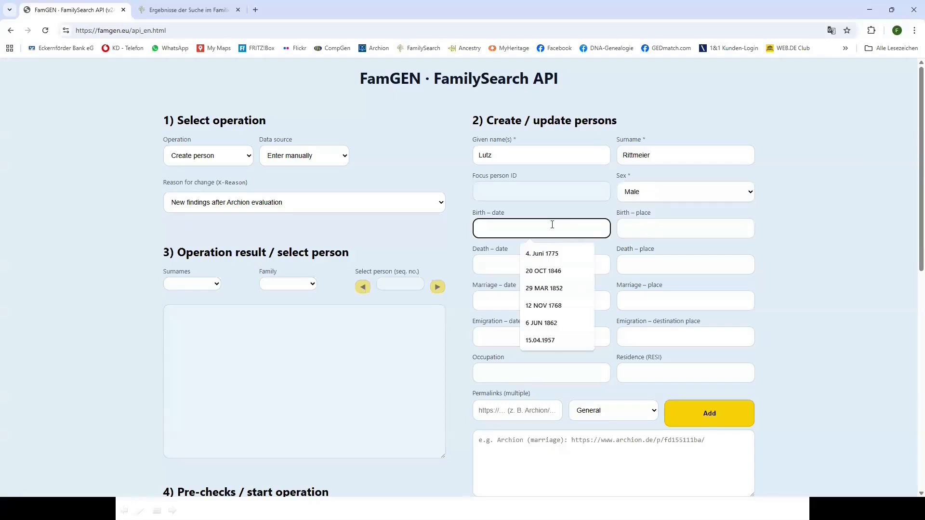
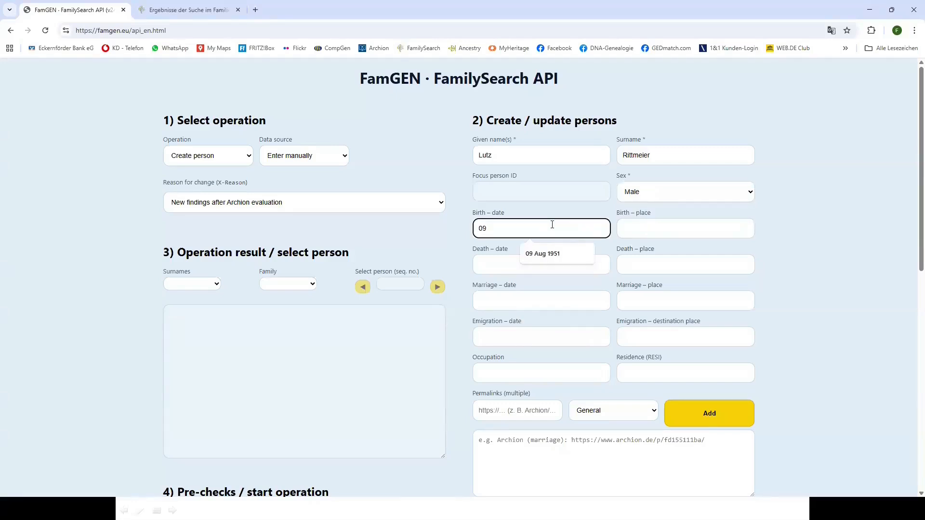
click(681, 229)
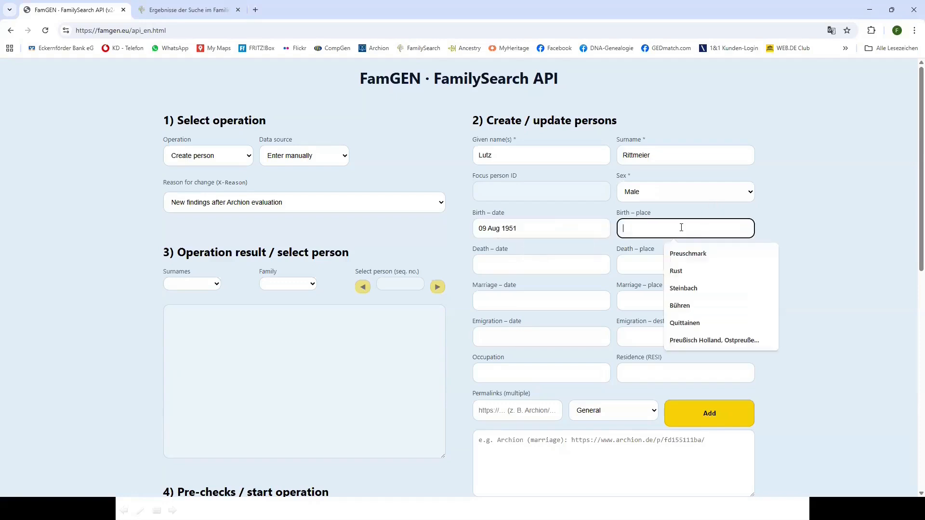
text(Hamburg)
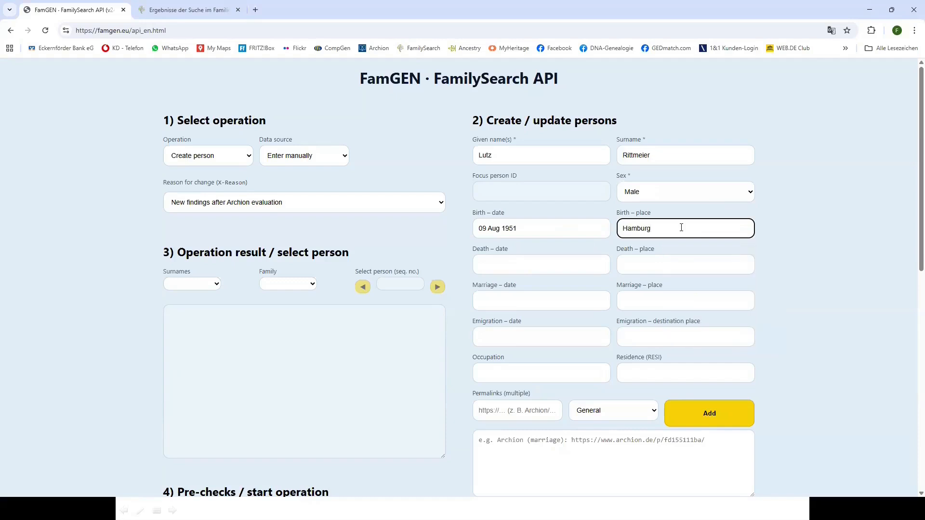
click(516, 265)
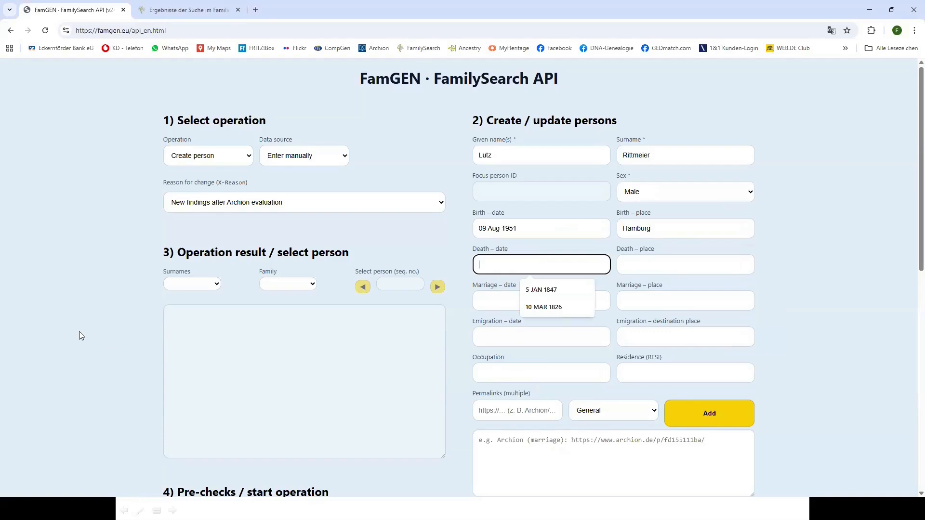
scroll(79, 331, down, 5)
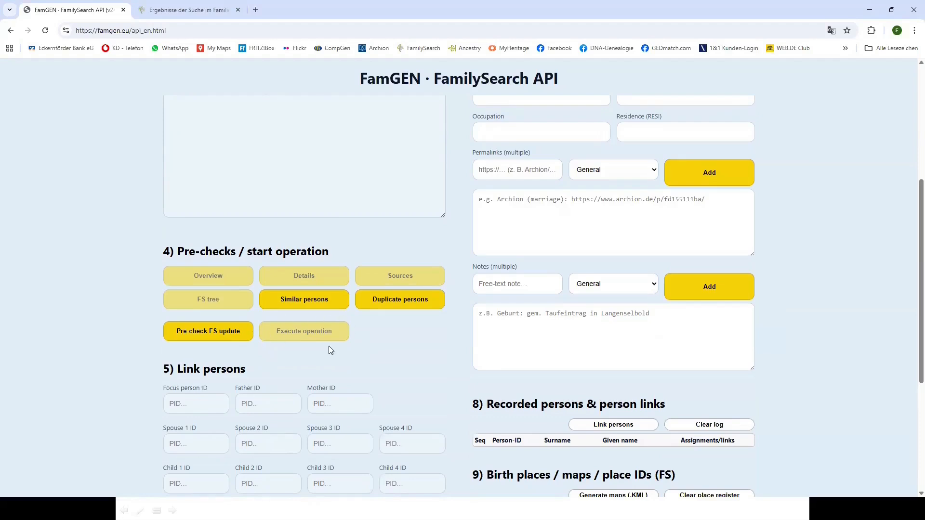
Pre-check FamilySearch for matches, finding two same-surname people, then close the extra results tab
click(211, 333)
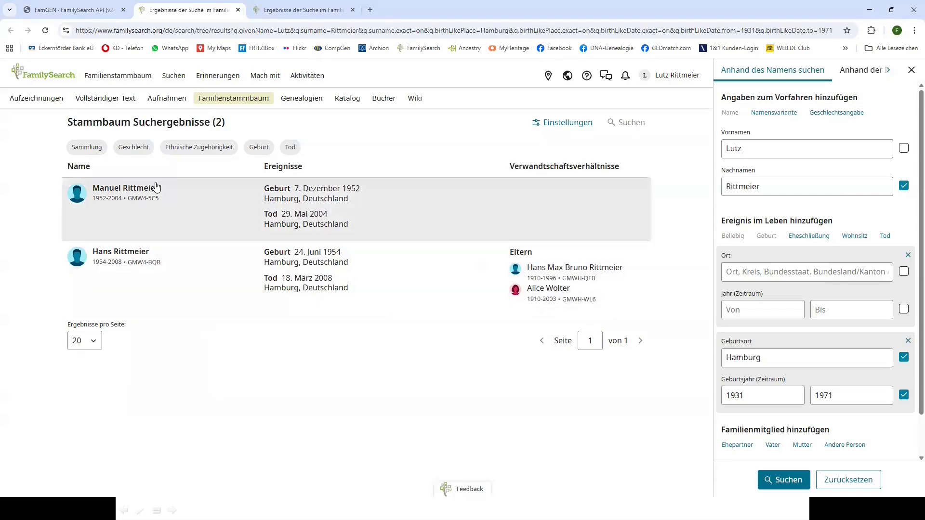
click(352, 10)
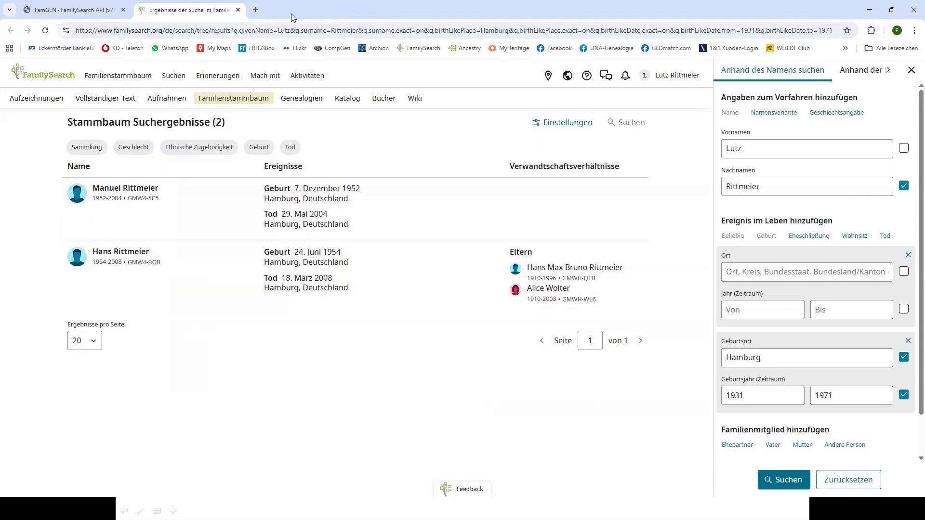
Execute the create operation in FamGEN and verify the new row in section 8
click(103, 11)
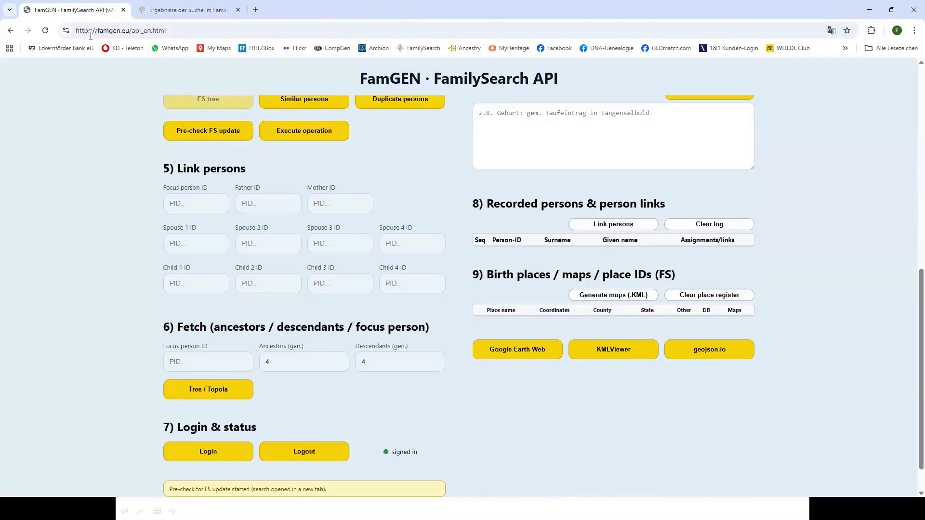
scroll(61, 283, up, 6)
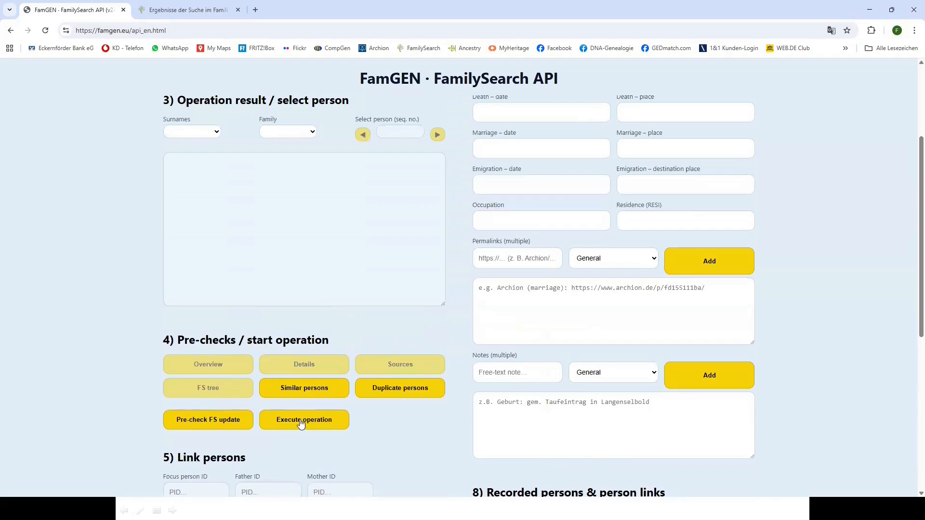
click(300, 423)
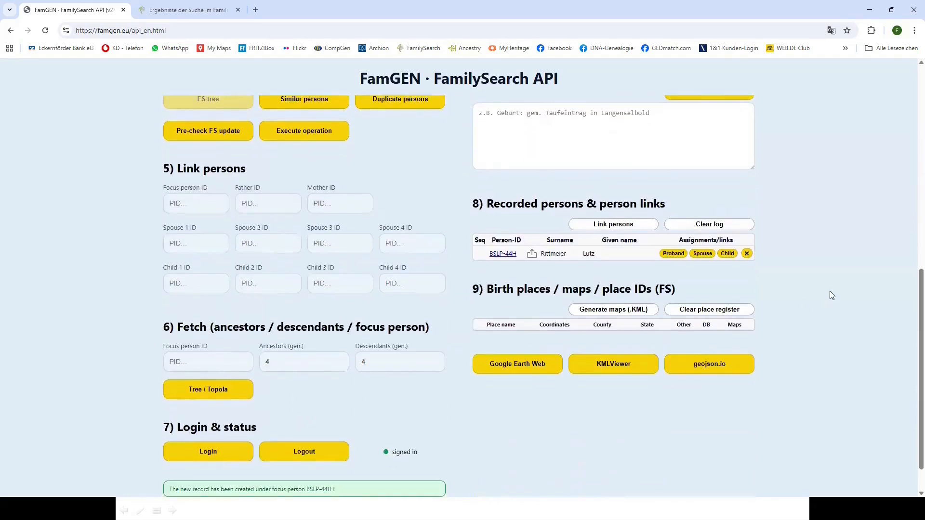
scroll(829, 292, up, 2)
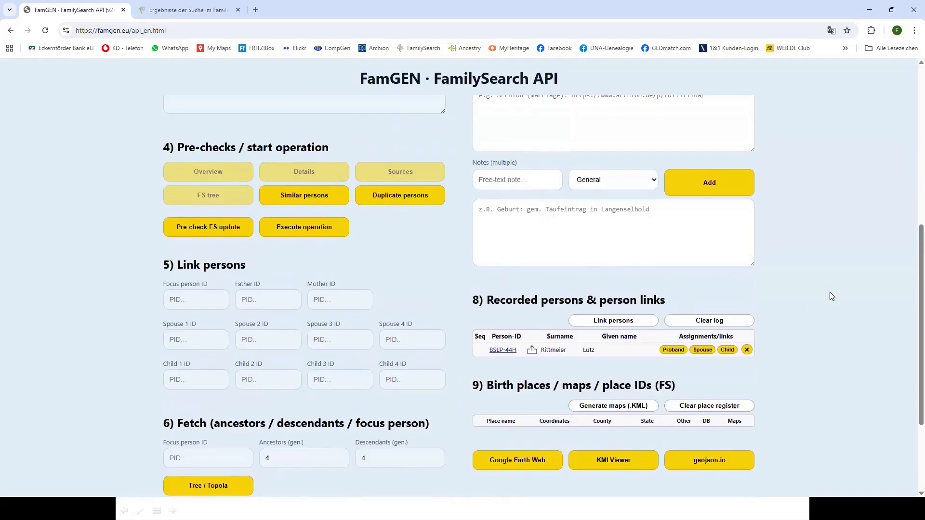
scroll(830, 294, down, 3)
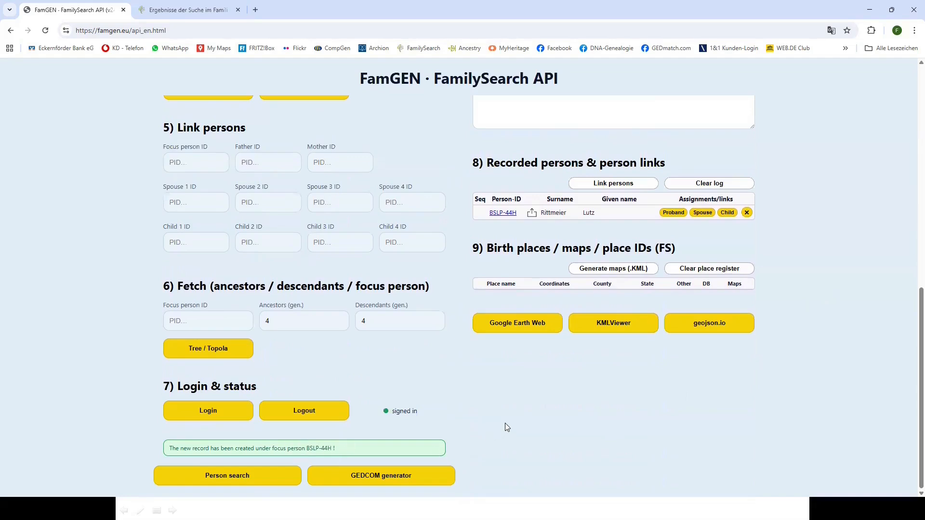
scroll(505, 423, up, 1)
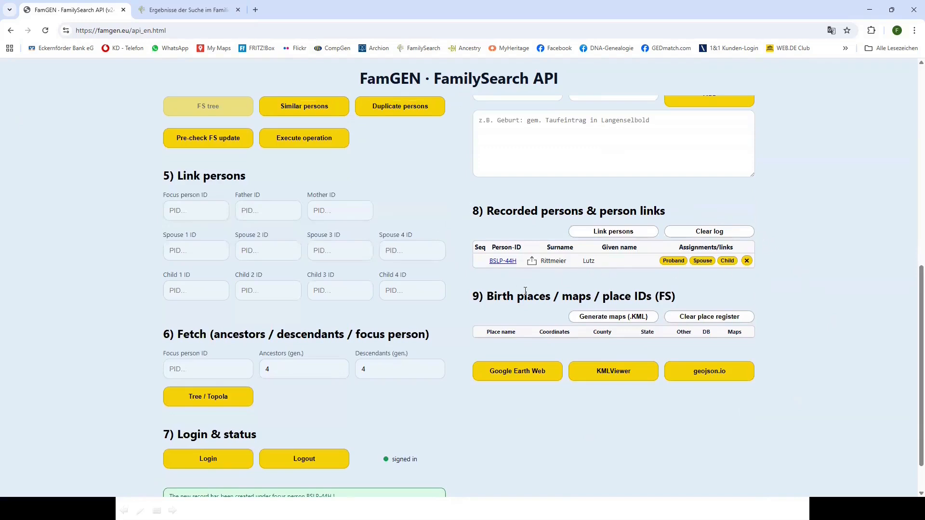
click(503, 262)
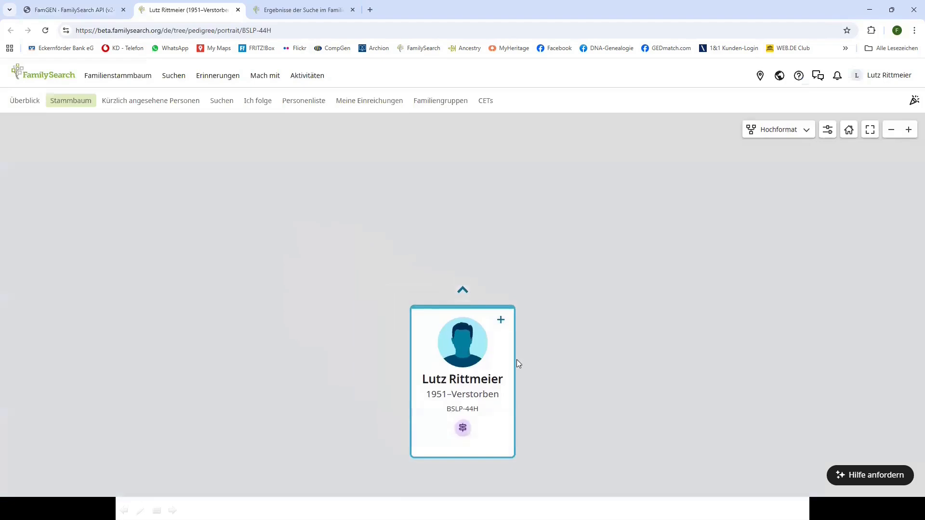
click(504, 388)
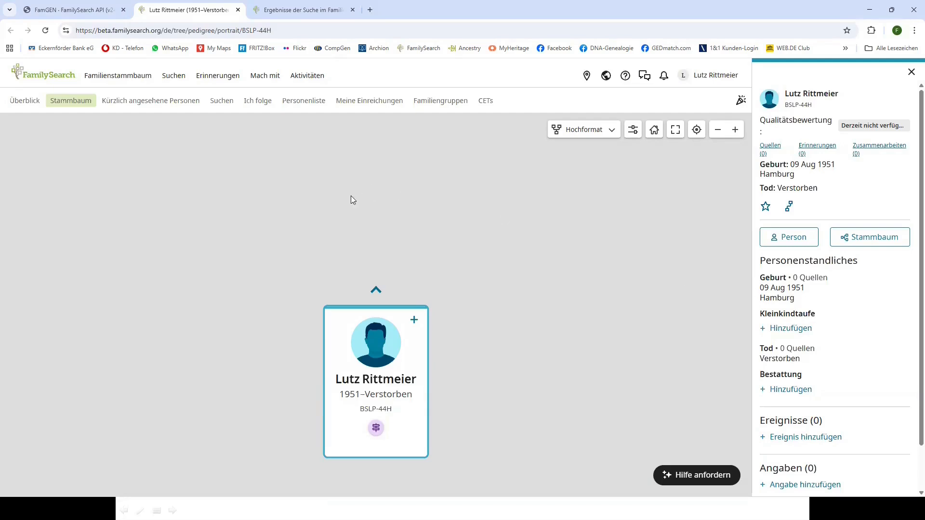
click(353, 9)
click(78, 11)
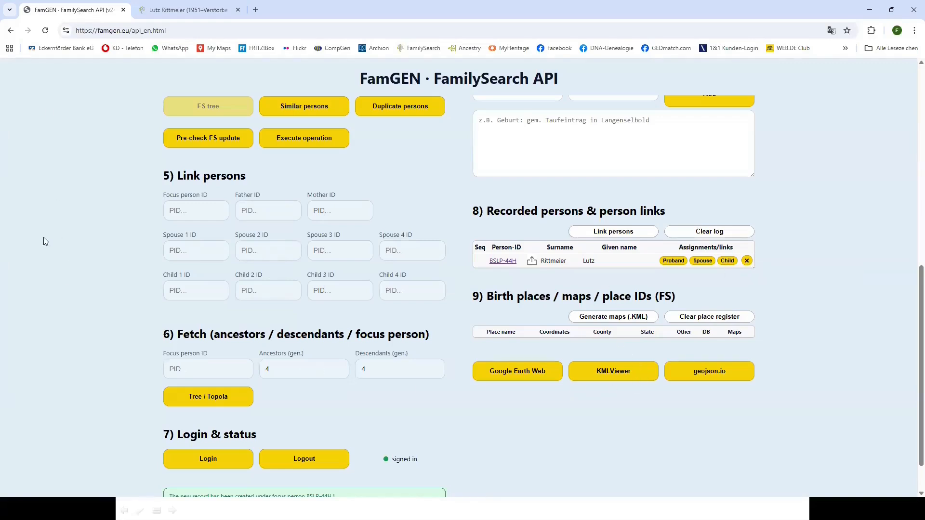
Remove the created person via the × on its section 8 row, confirm with OK, and scroll to top
click(746, 261)
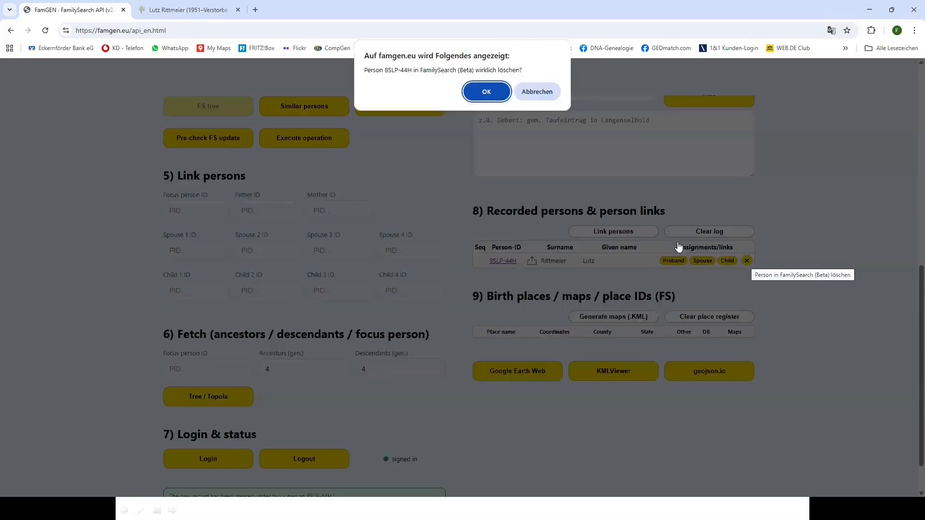
click(492, 92)
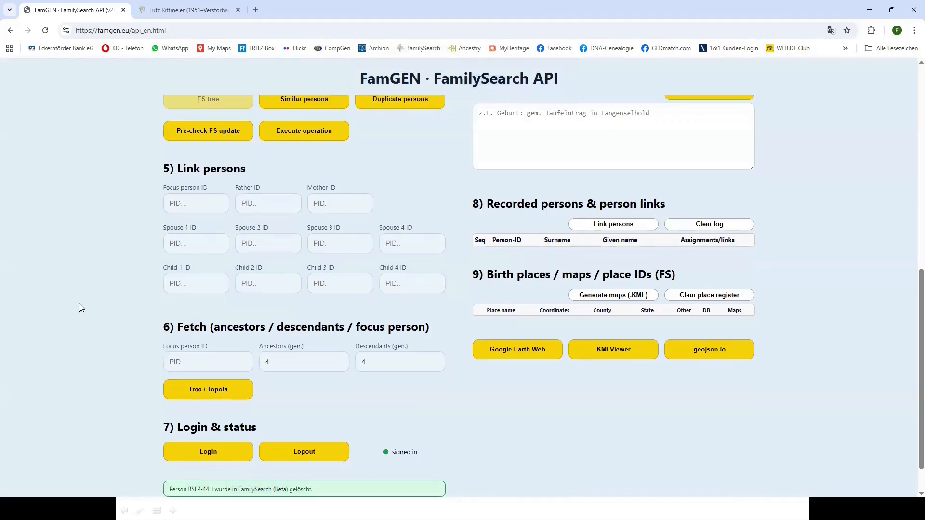
scroll(88, 306, up, 2)
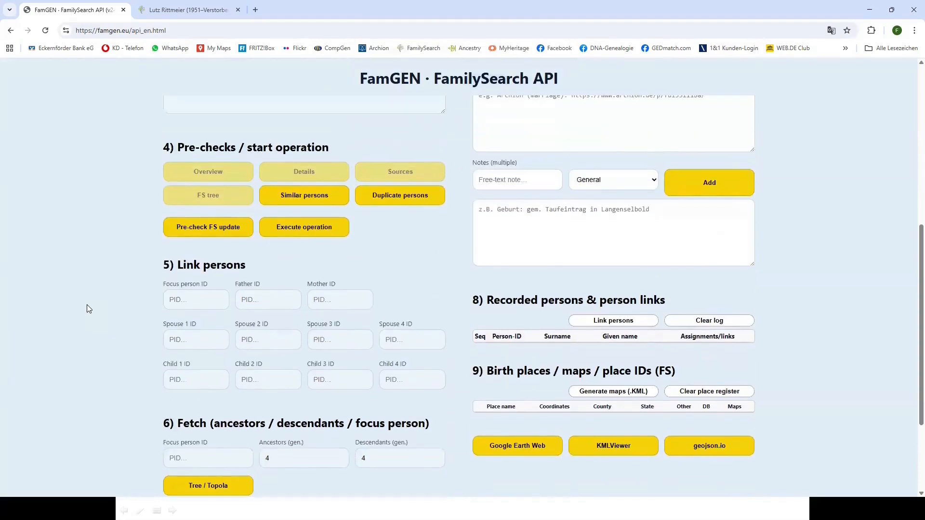
scroll(87, 305, up, 2)
scroll(87, 305, up, 5)
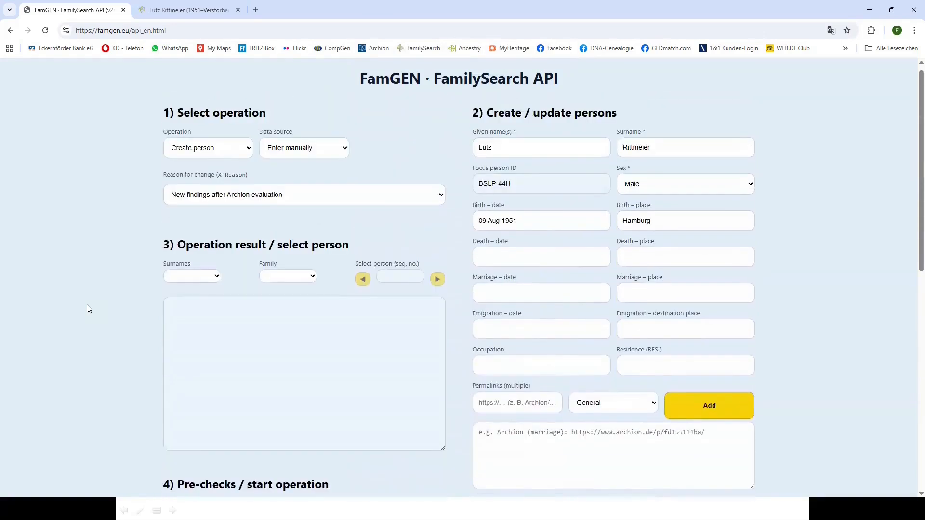
click(345, 149)
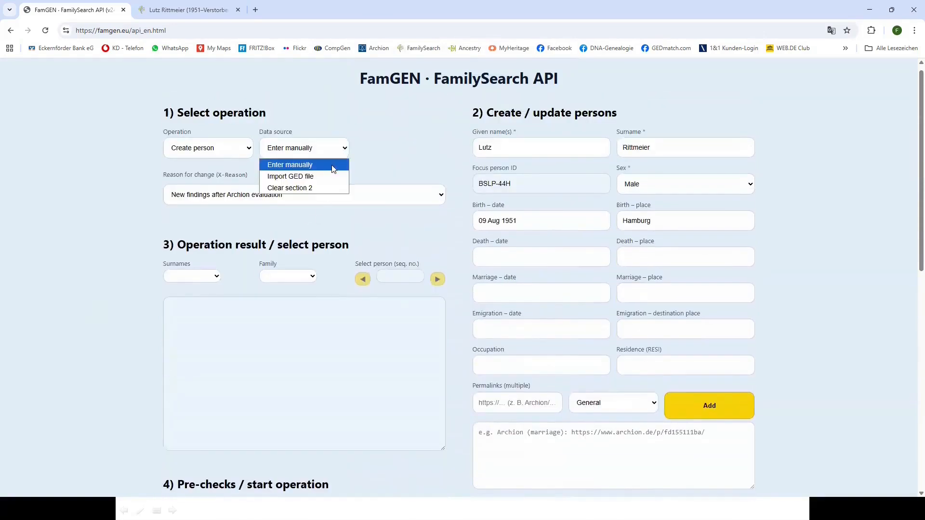
click(322, 177)
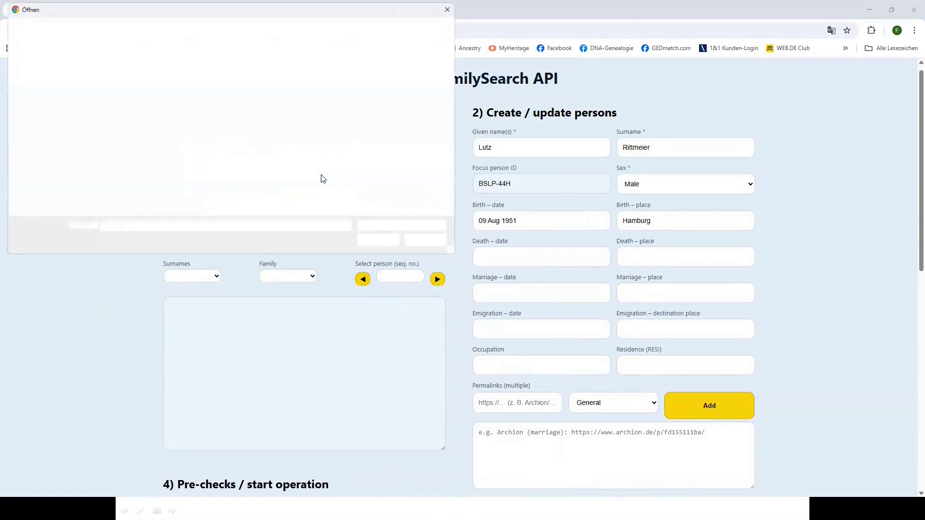
double_click(153, 80)
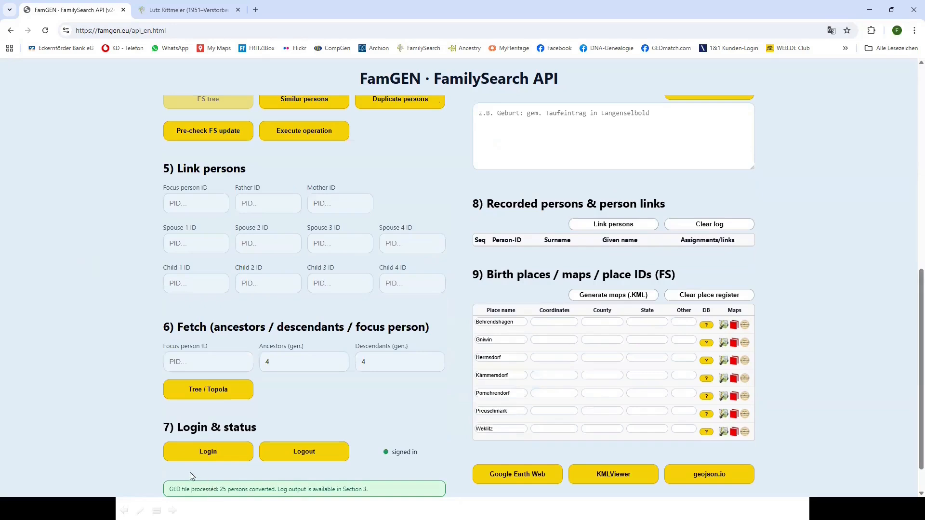
scroll(132, 380, up, 7)
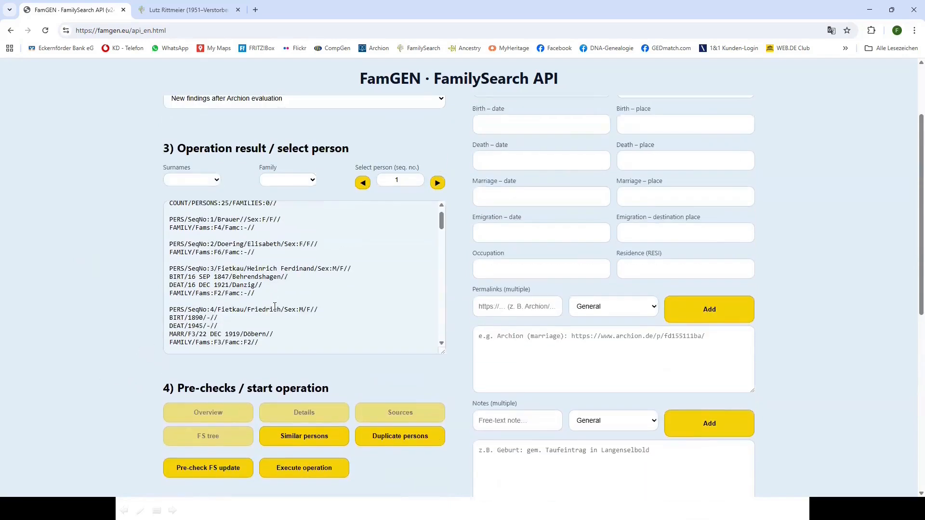
drag(442, 223, 443, 275)
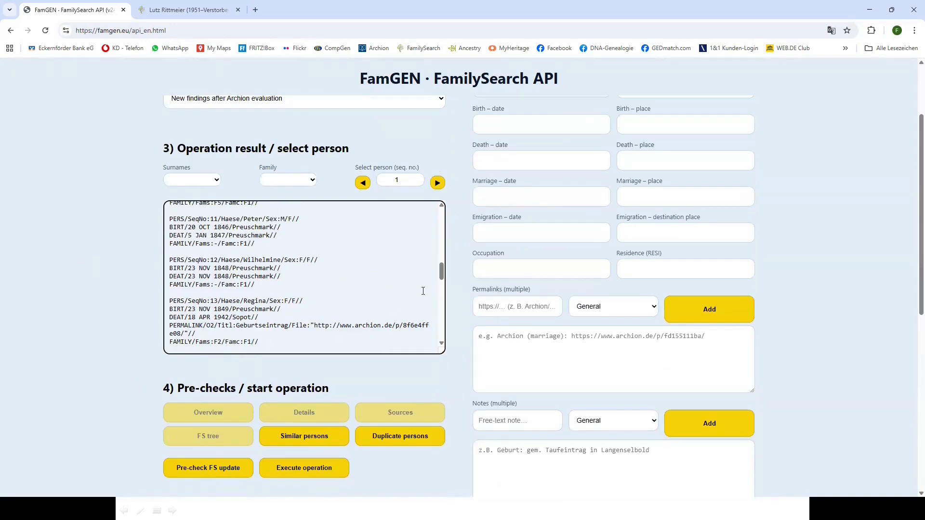
drag(441, 272, 454, 215)
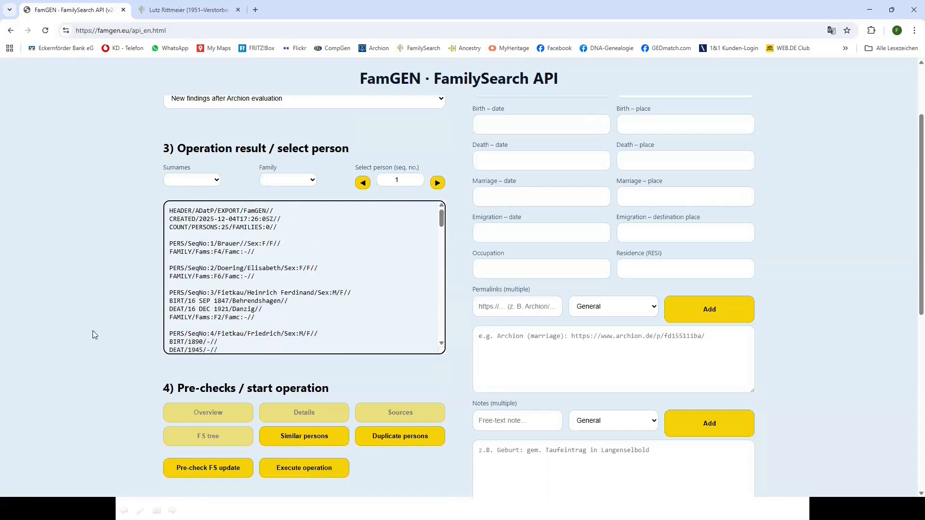
scroll(93, 331, up, 2)
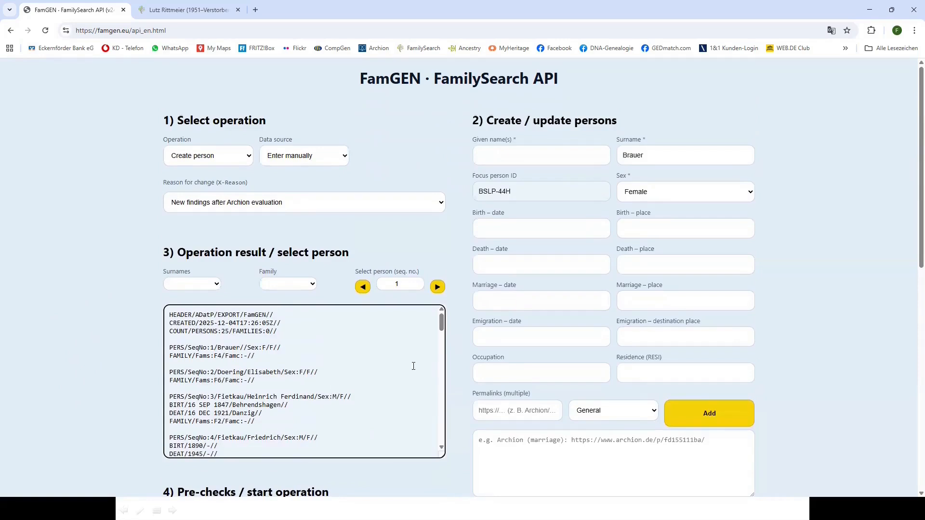
Step forward through the imported persons to person 8
drag(441, 324, 441, 324)
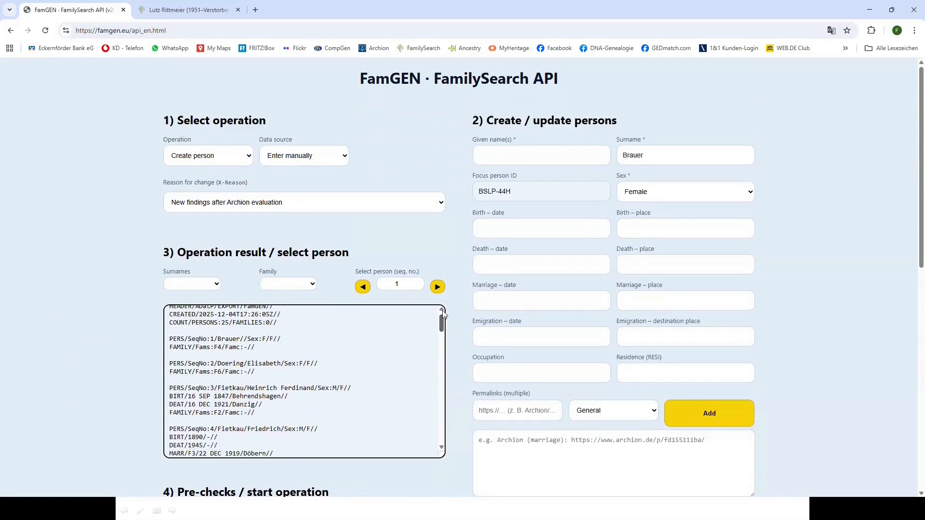
click(438, 288)
click(438, 288)
click(438, 287)
click(438, 288)
click(437, 288)
click(437, 287)
click(437, 288)
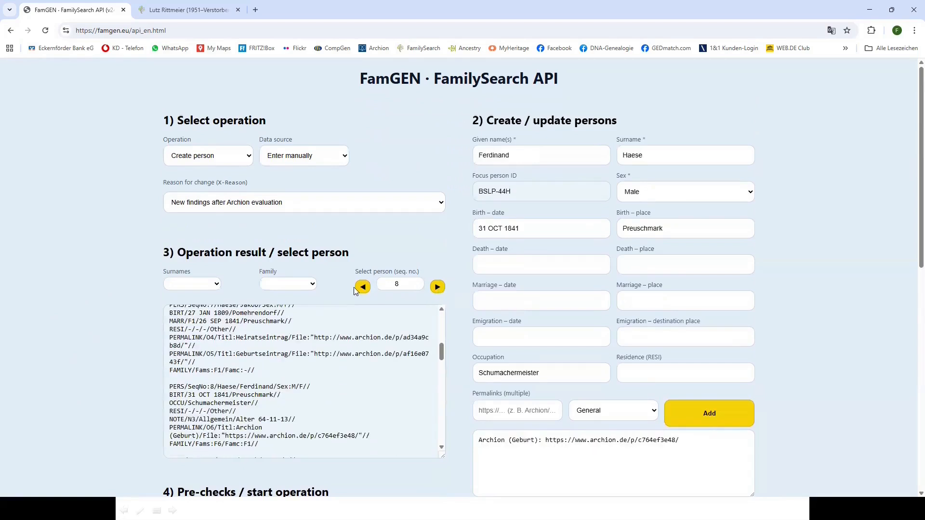
click(438, 288)
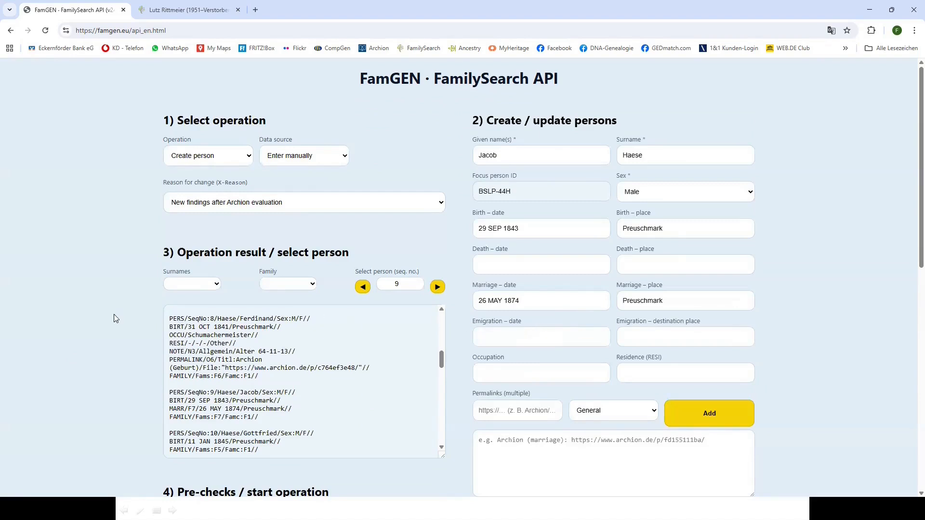
Filter by surname, reset Surnames to All, then choose family F1 to load person 7
click(217, 286)
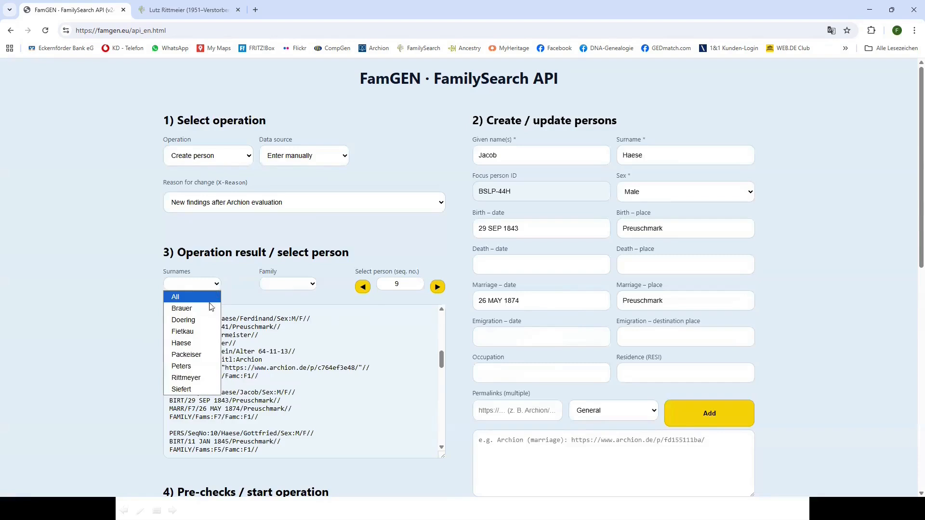
click(187, 345)
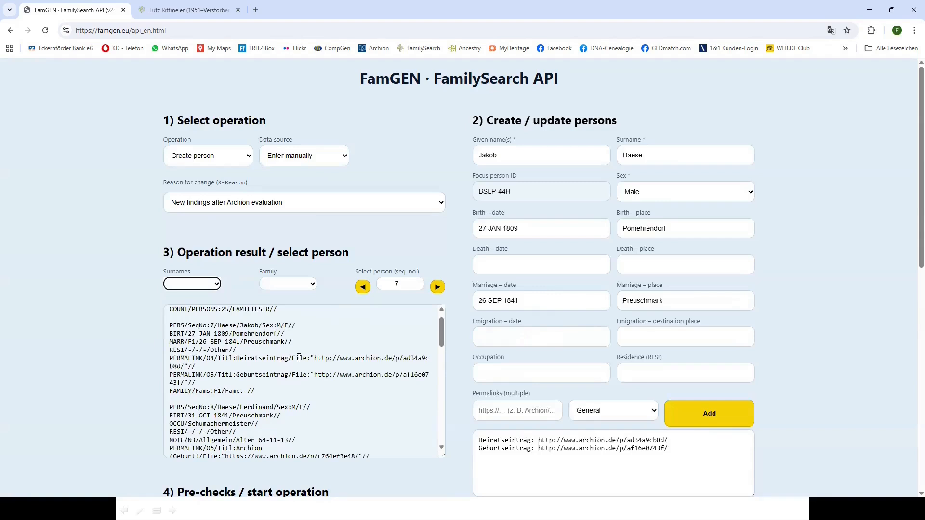
drag(441, 346, 438, 393)
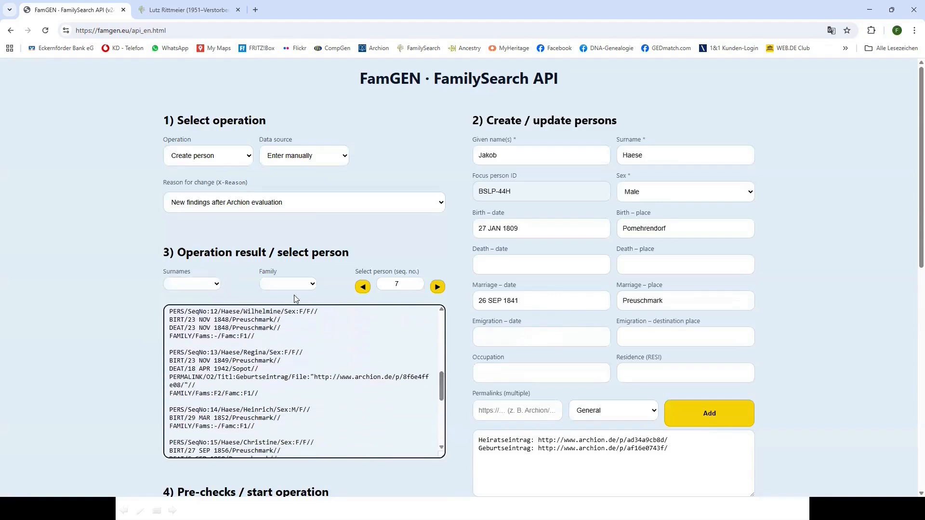
click(217, 283)
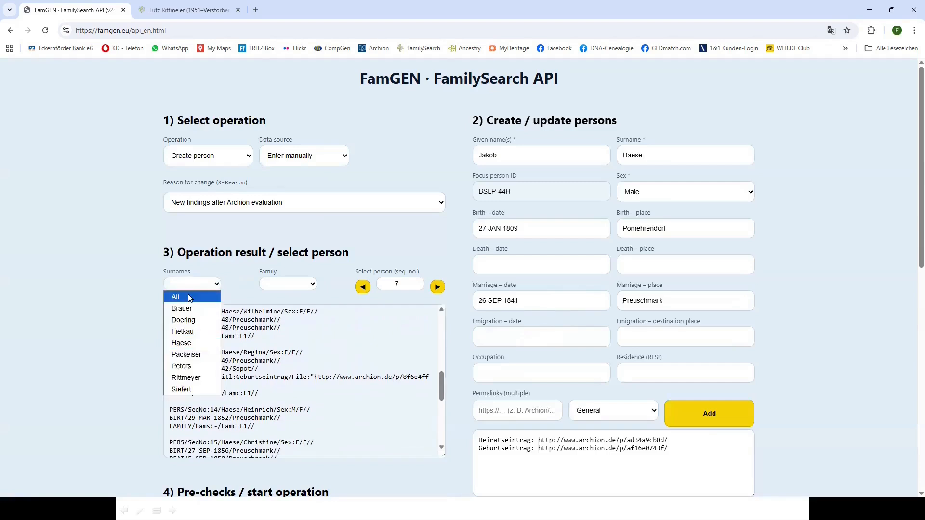
click(188, 295)
click(314, 284)
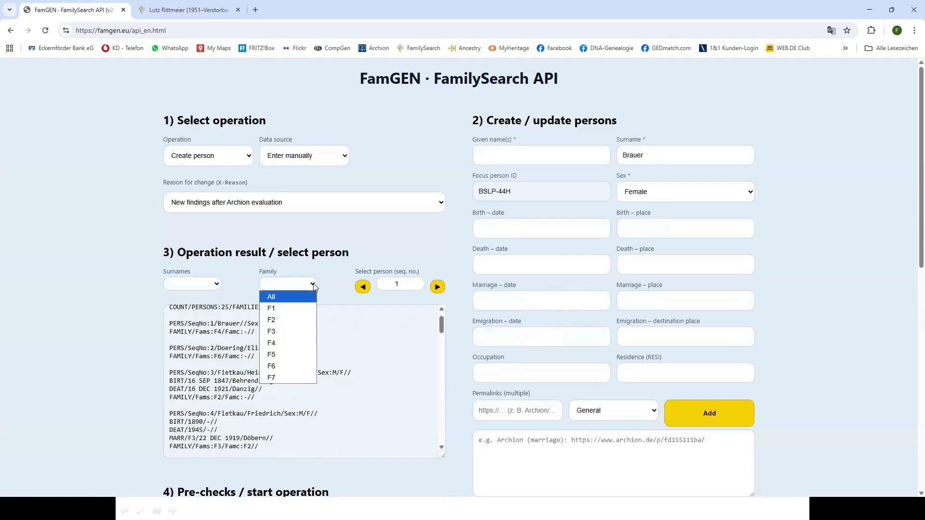
click(291, 308)
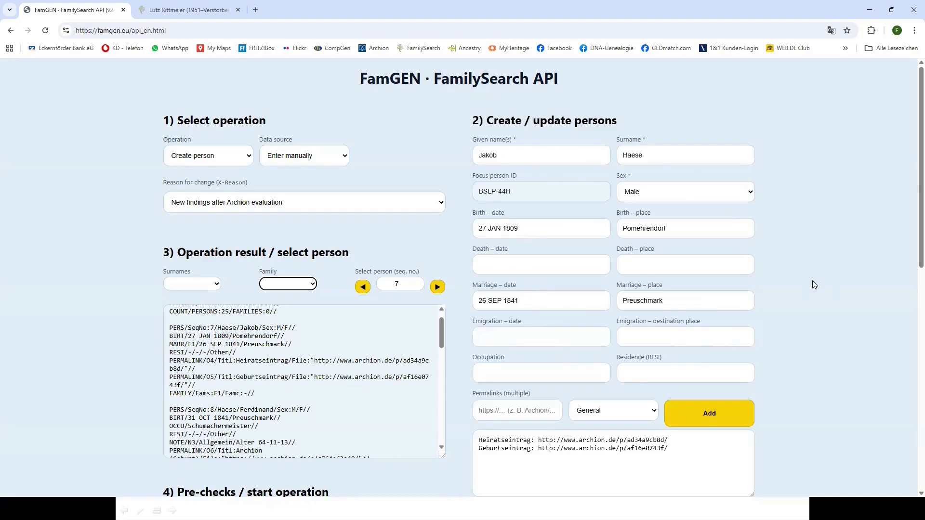
scroll(813, 280, down, 1)
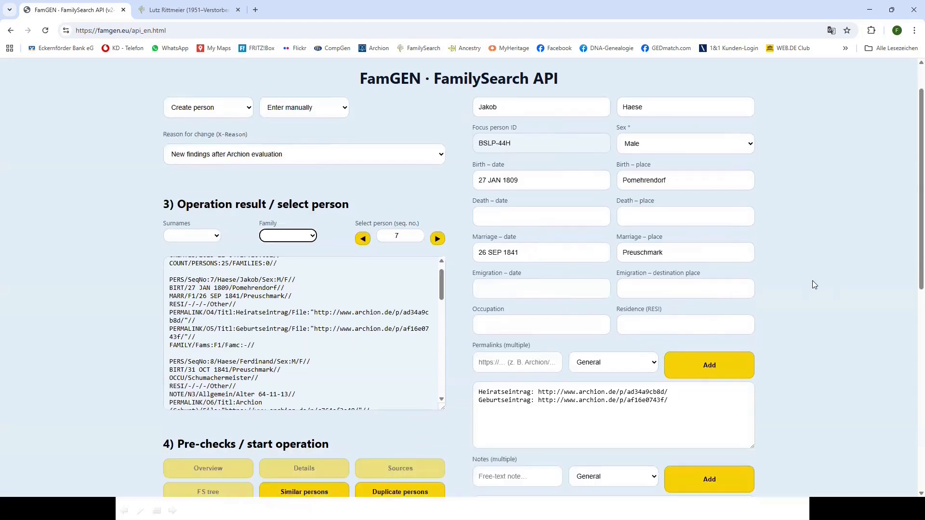
scroll(814, 284, down, 7)
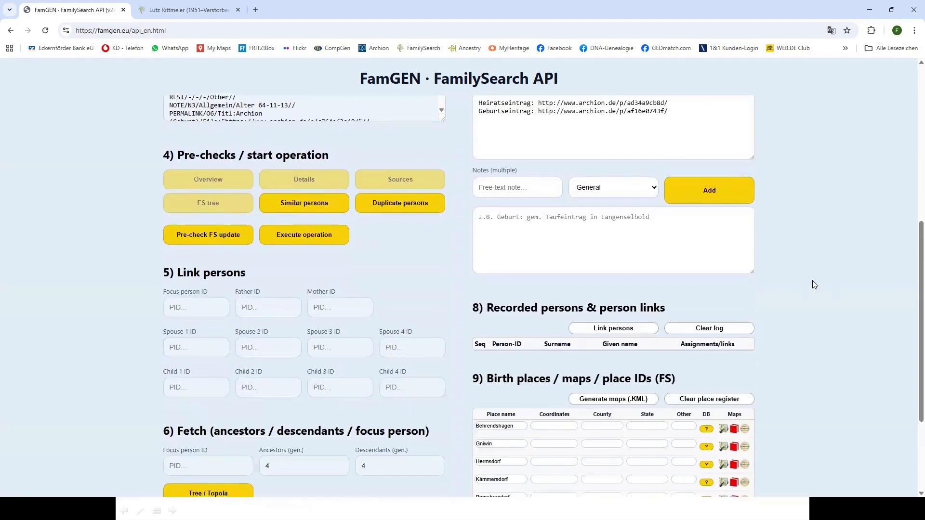
scroll(813, 281, down, 2)
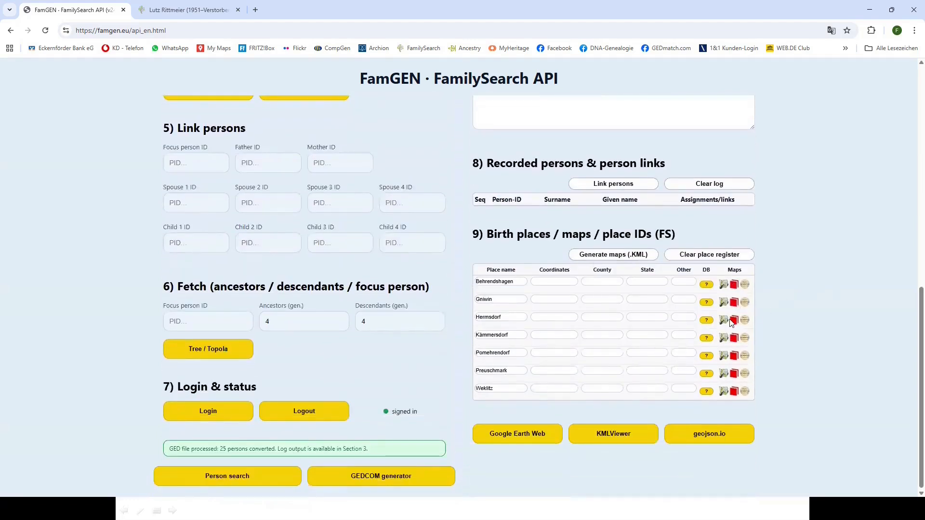
scroll(794, 310, up, 15)
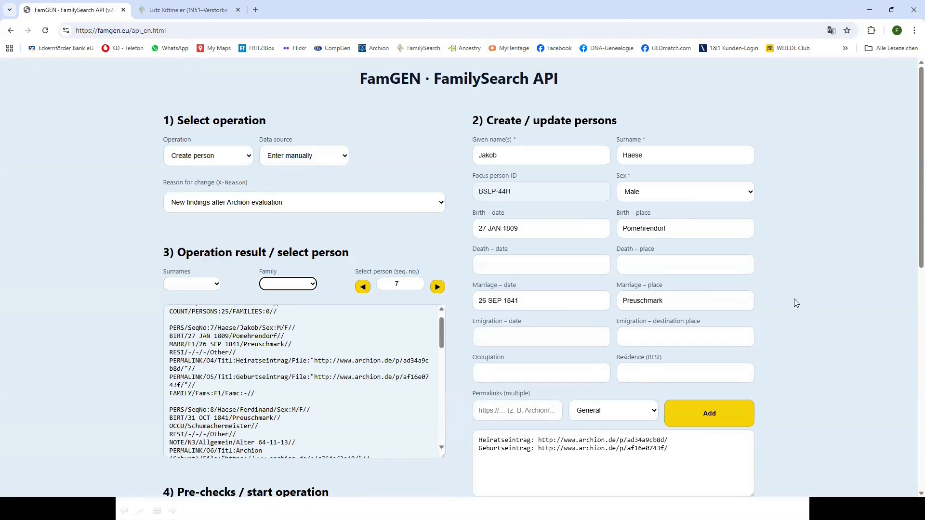
scroll(796, 303, down, 7)
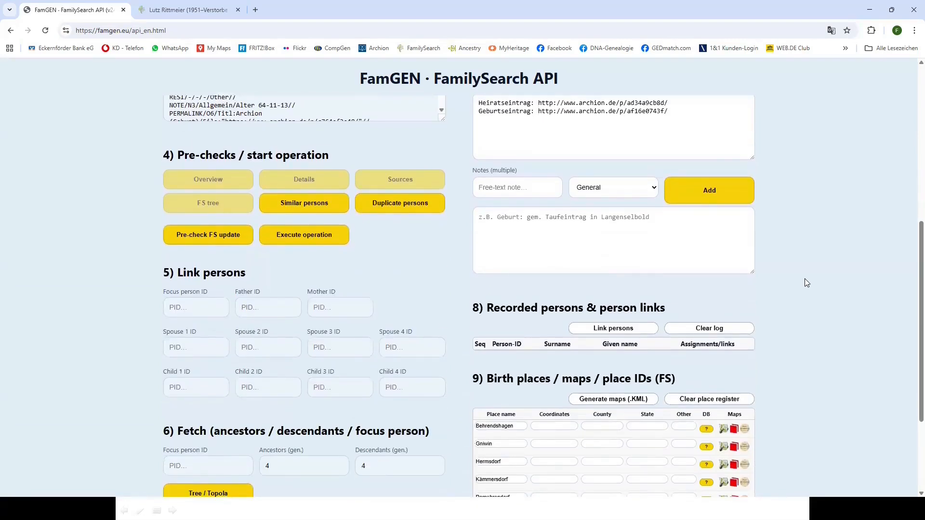
scroll(807, 283, down, 2)
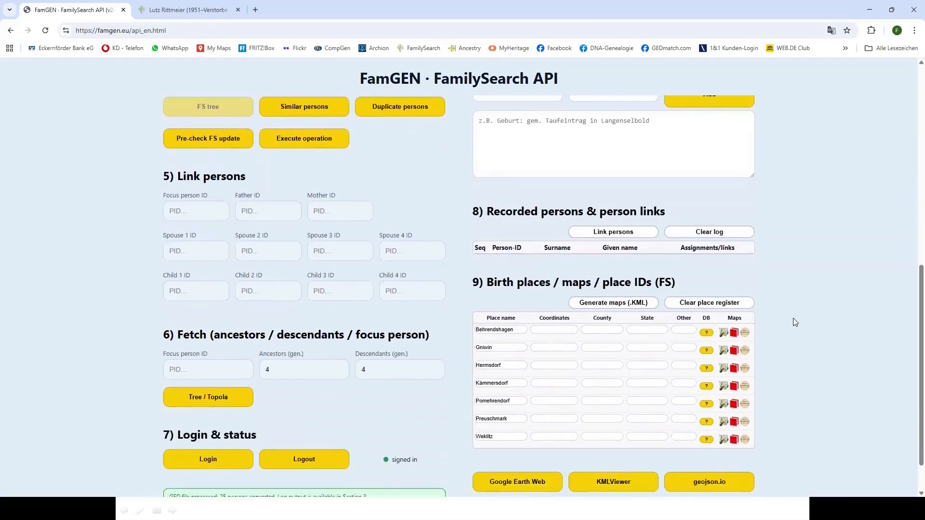
scroll(796, 319, up, 3)
scroll(796, 315, down, 4)
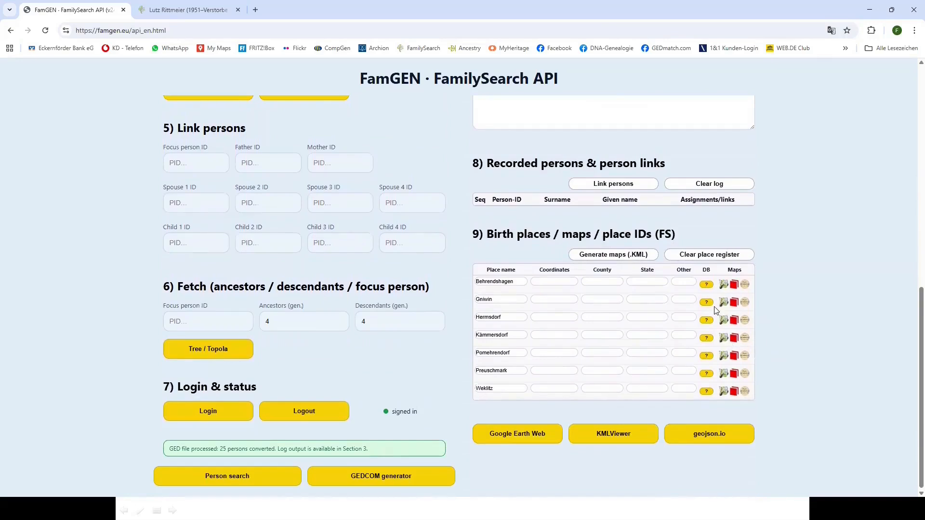
Accept FamilySearch place matches for Behrendshagen, Kämmersdorf, Pomehrendorf, Preuschmark and Weklitz
click(707, 285)
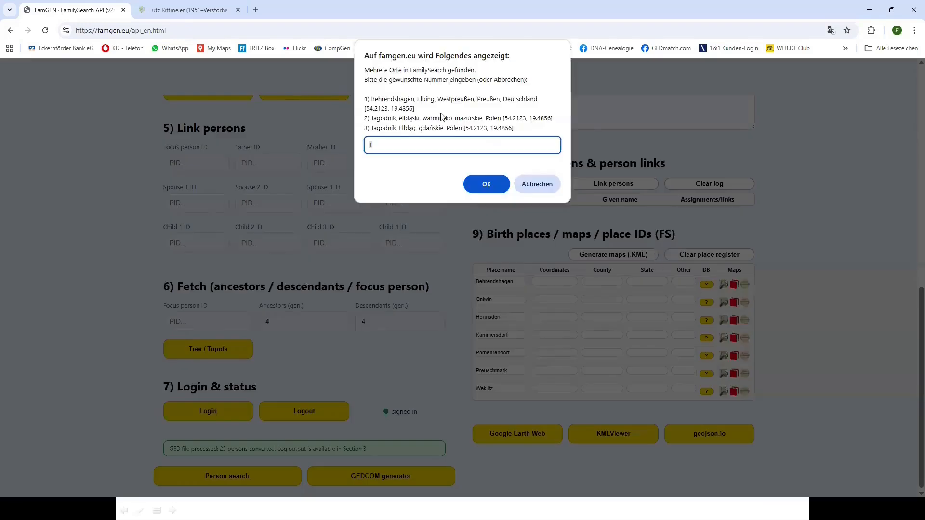
click(484, 186)
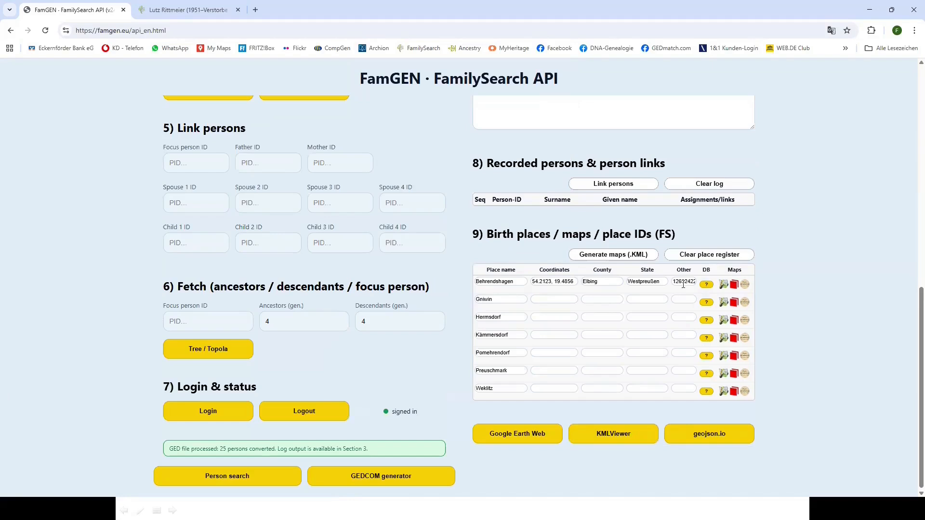
click(709, 339)
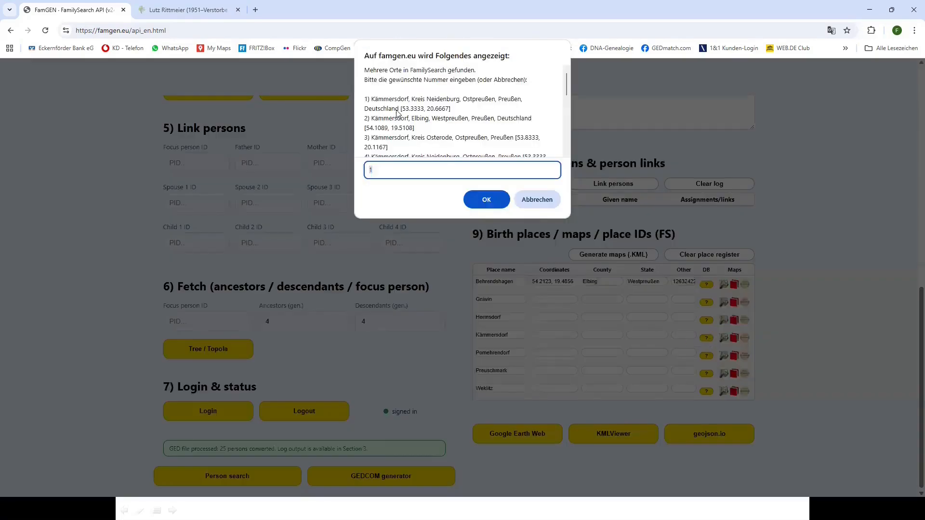
click(485, 200)
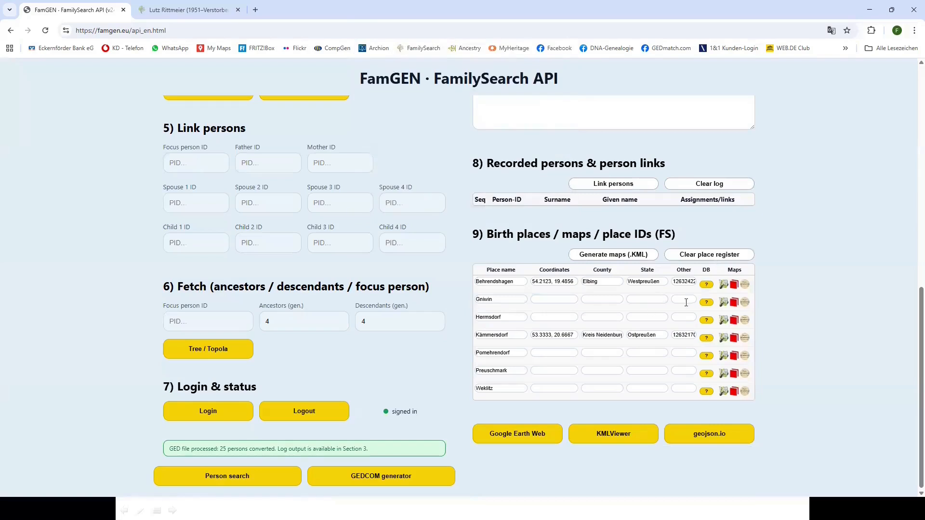
click(706, 339)
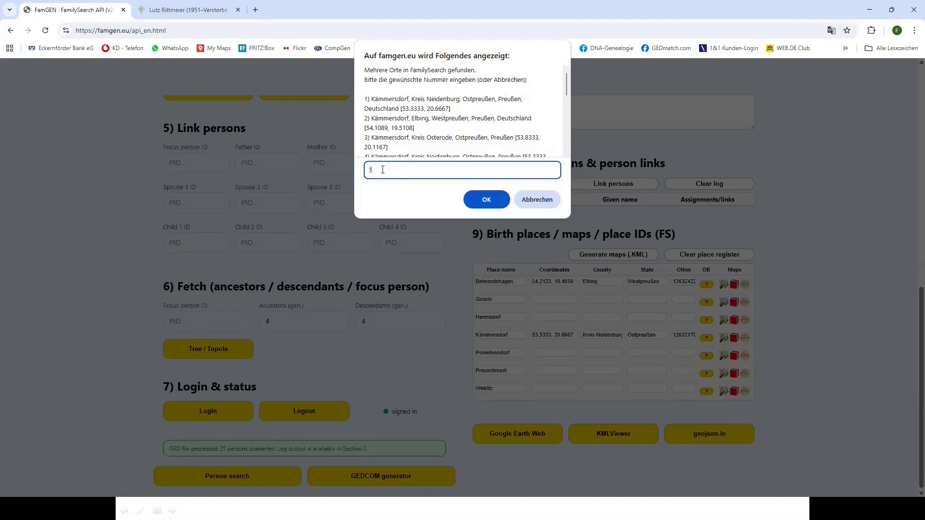
click(475, 200)
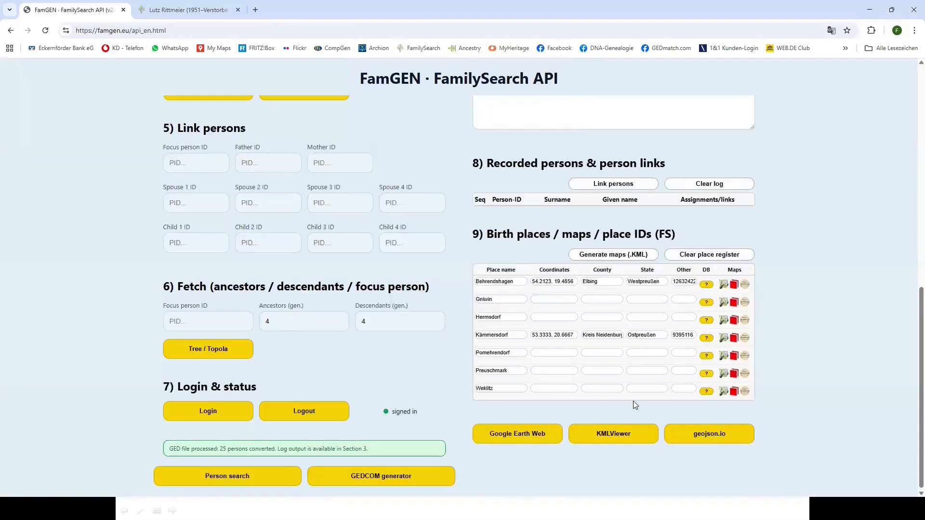
click(706, 356)
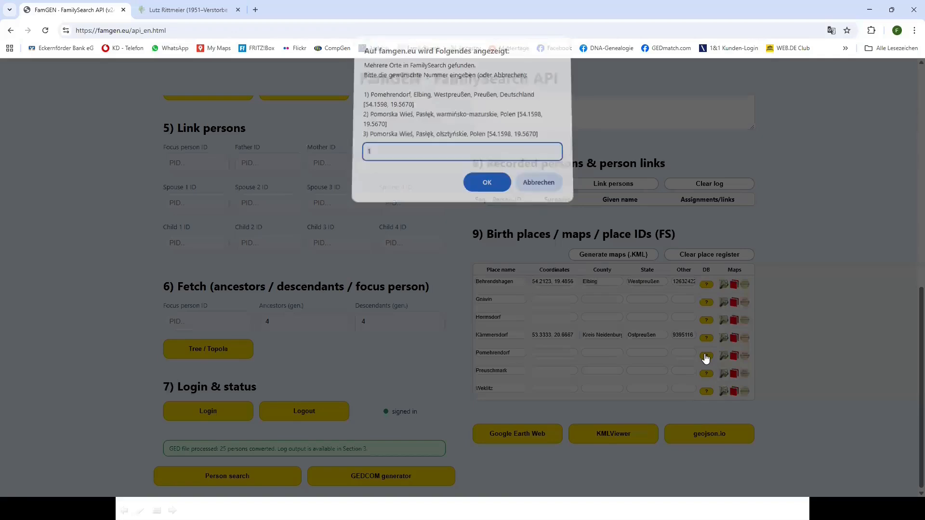
click(487, 184)
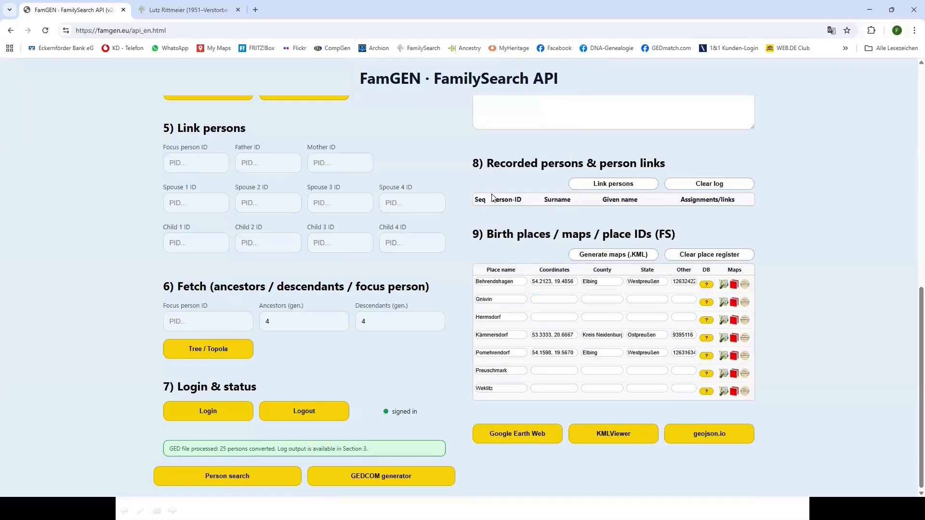
click(706, 375)
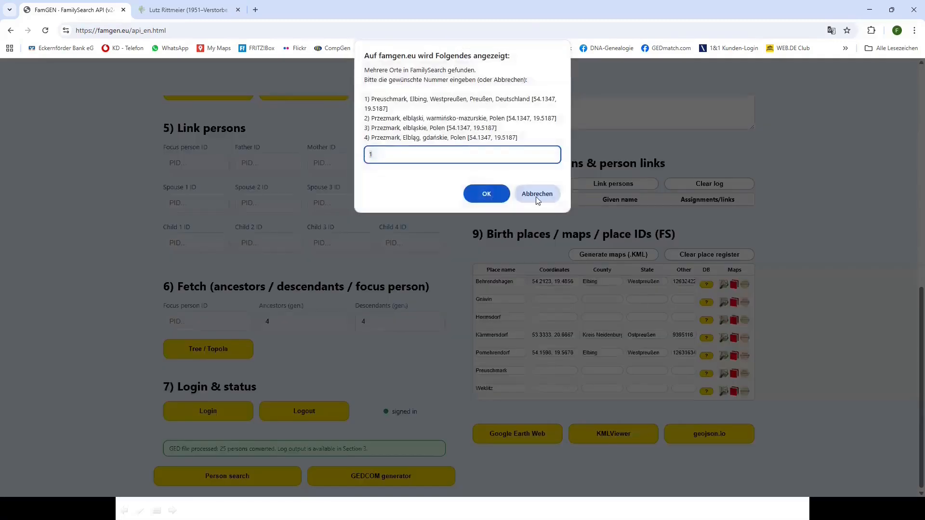
click(499, 200)
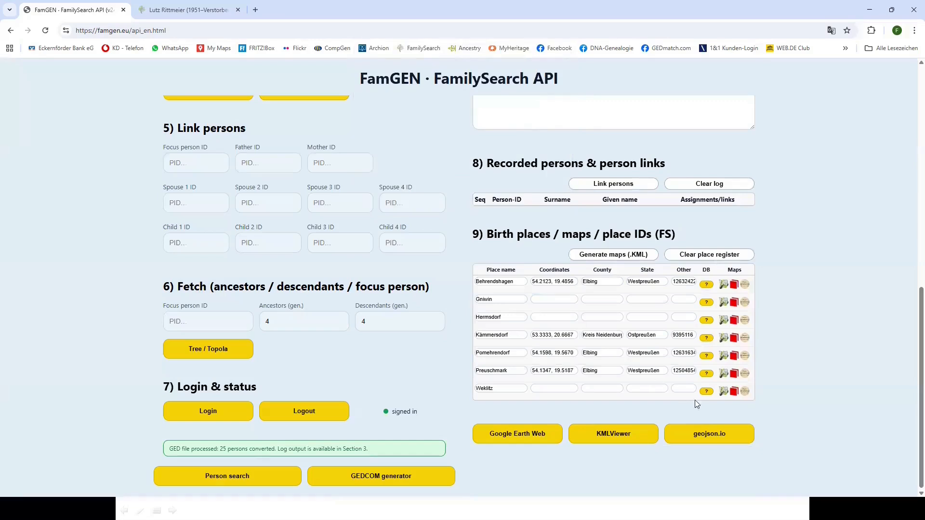
click(705, 392)
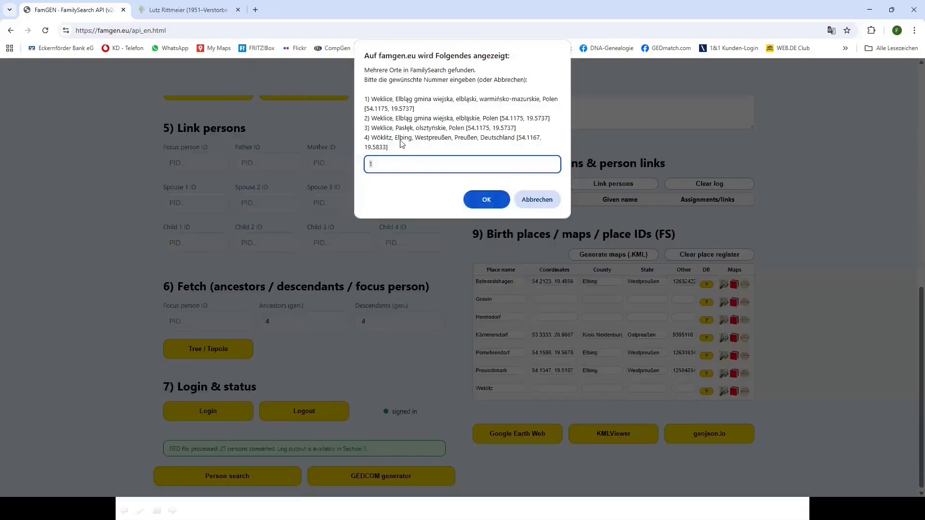
click(486, 200)
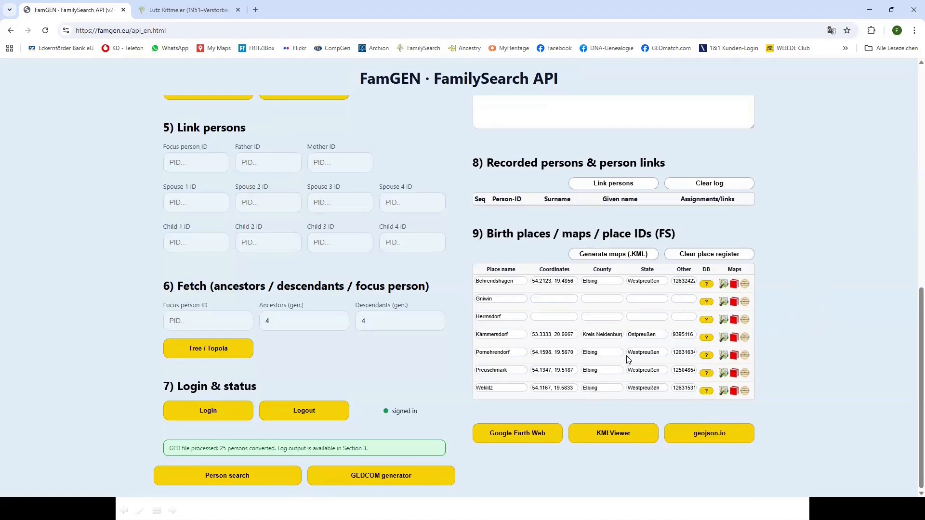
Generate the birth-places .KML map and open the downloaded file in Google Earth Pro
click(625, 256)
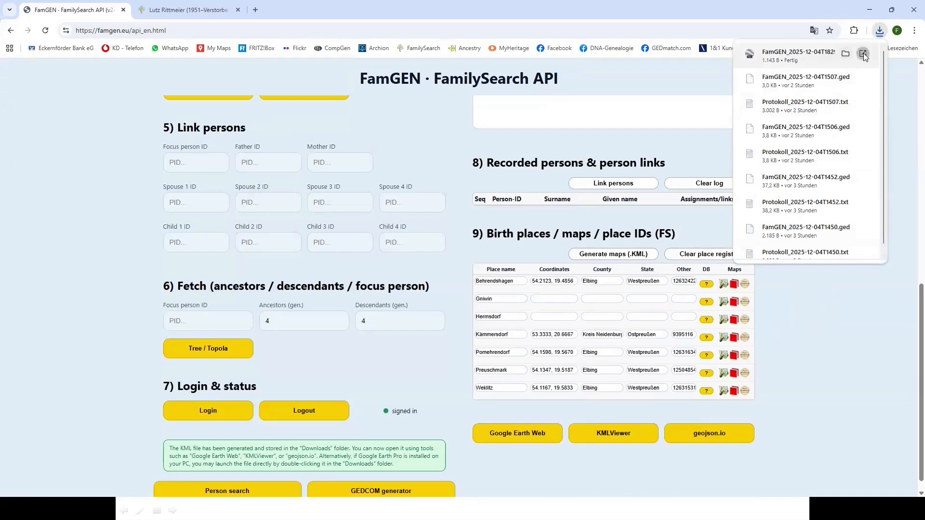
click(863, 53)
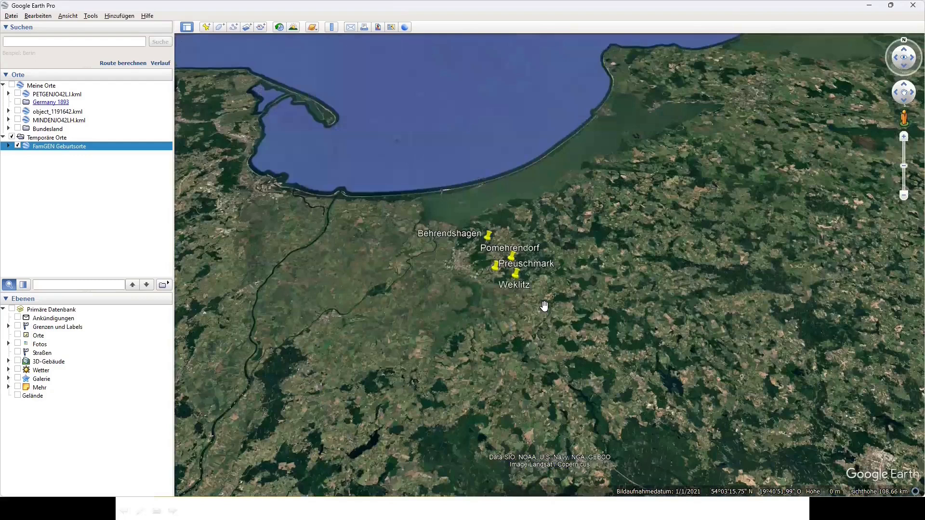
Pan and zoom across the Elbing and Kämmersdorf birth-place pins, then minimize Google Earth
scroll(525, 305, down, 3)
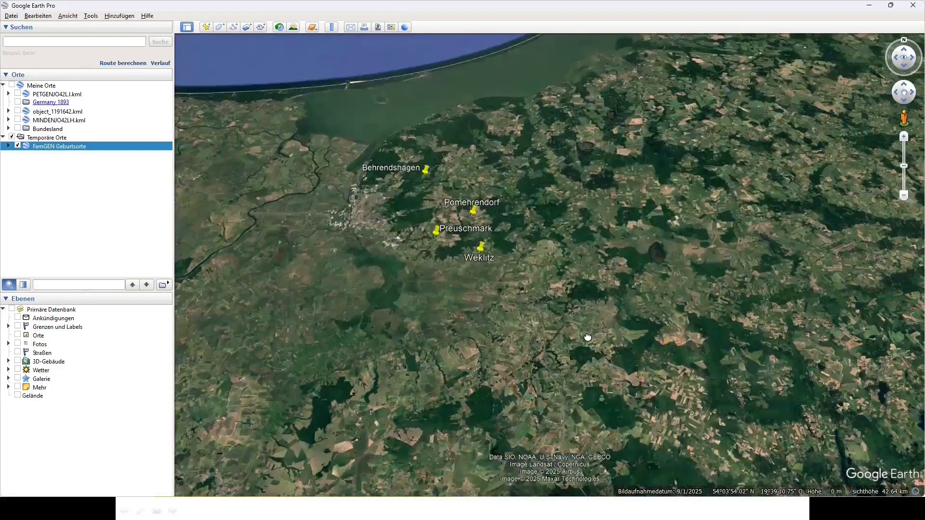
drag(665, 436, 492, 167)
drag(723, 378, 617, 192)
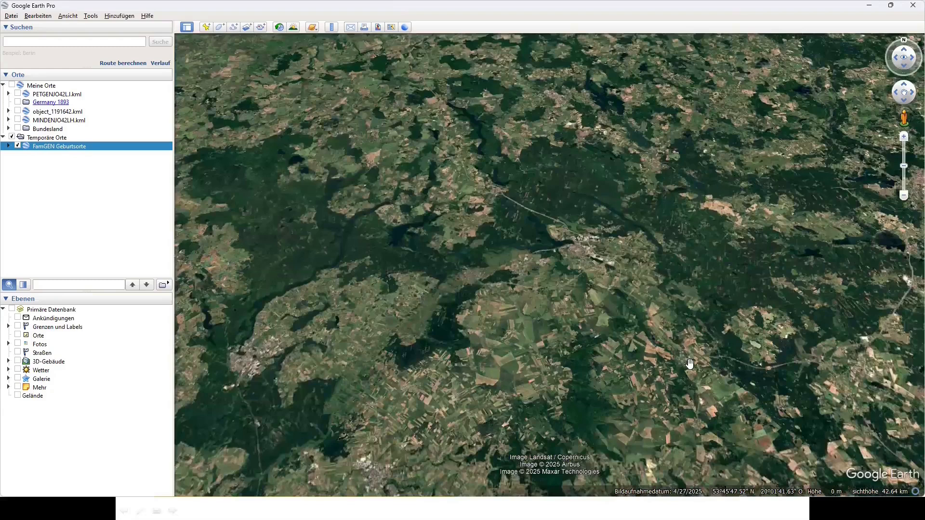
drag(717, 402, 698, 388)
scroll(601, 239, up, 2)
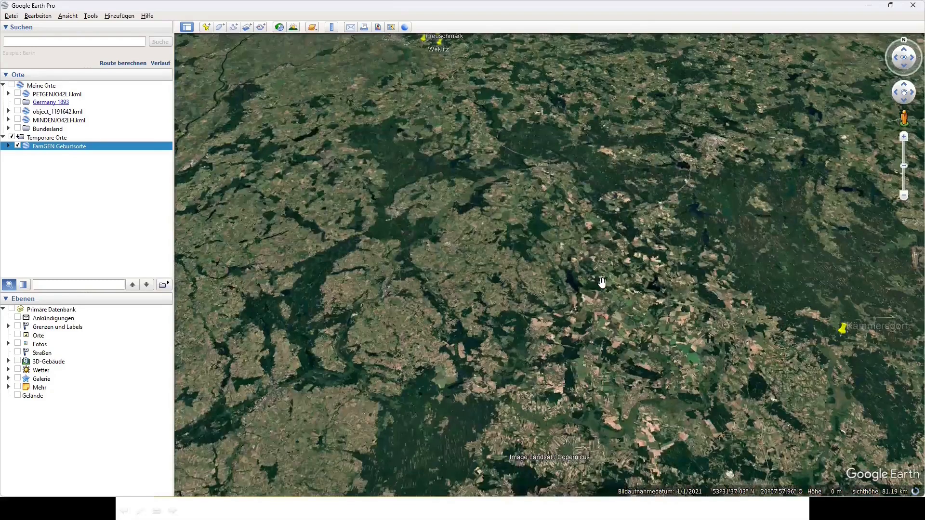
scroll(764, 328, down, 2)
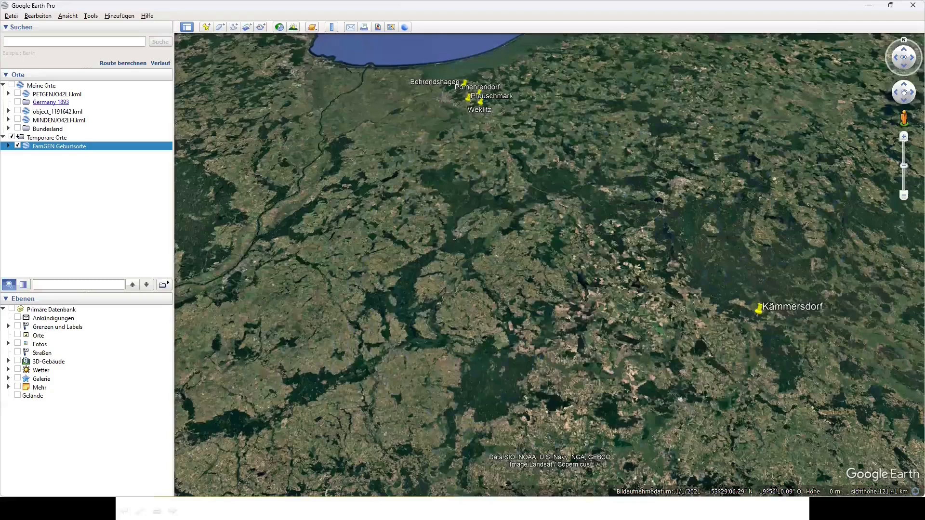
click(870, 8)
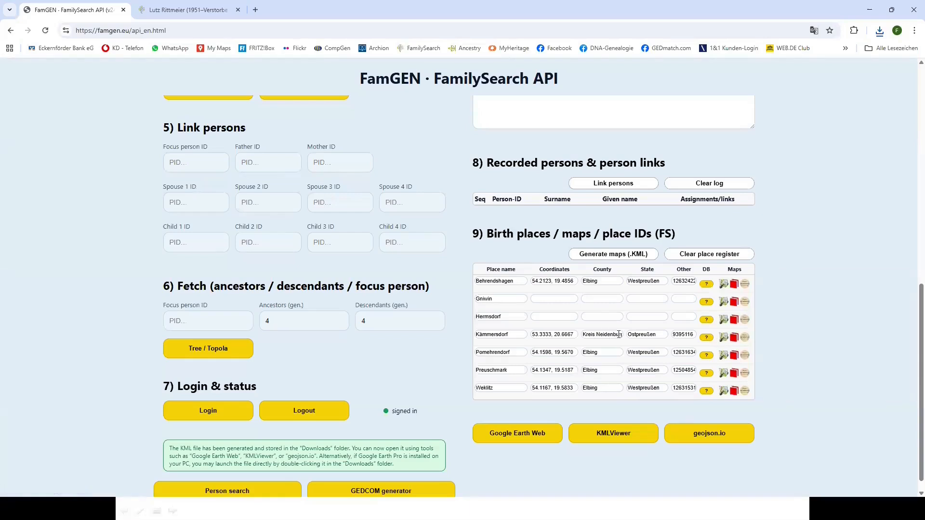
Look up Kämmersdorf's place matches and accept the first Kämmersdorf, Kreis Neidenburg match
click(706, 338)
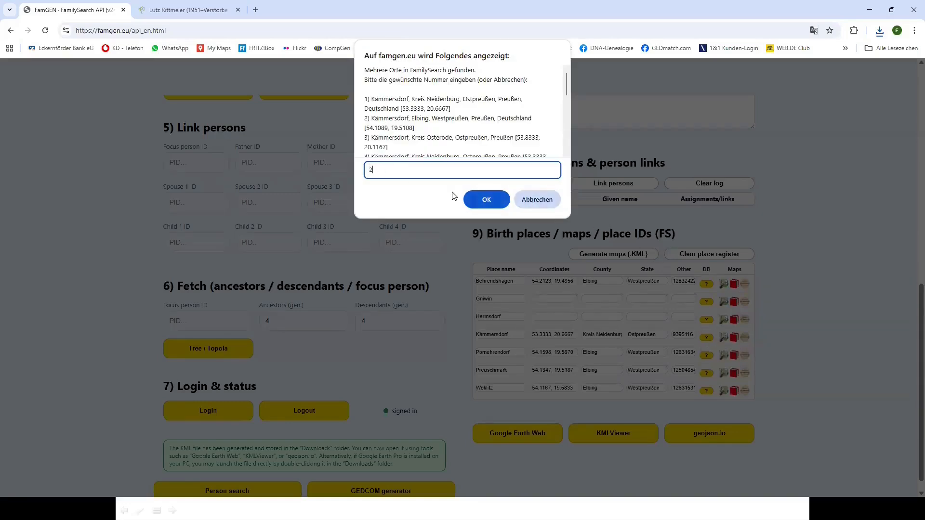
click(491, 200)
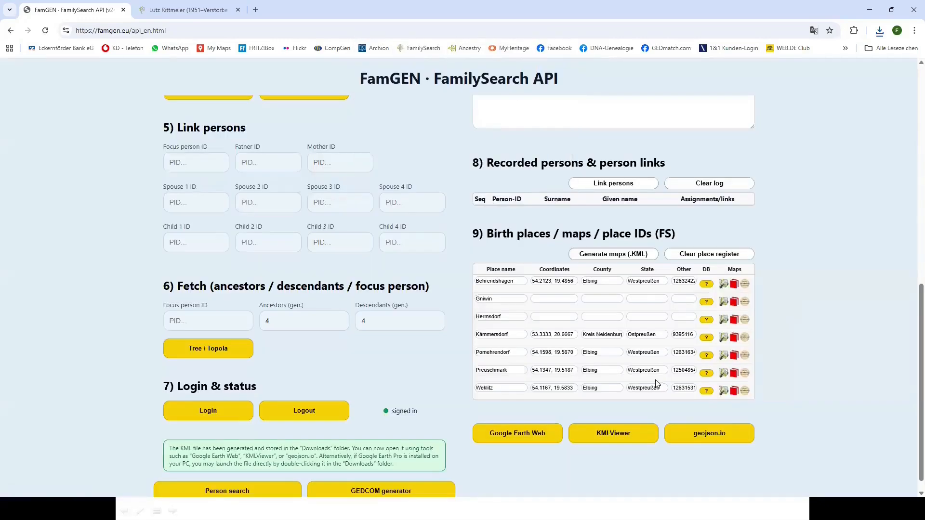
click(705, 340)
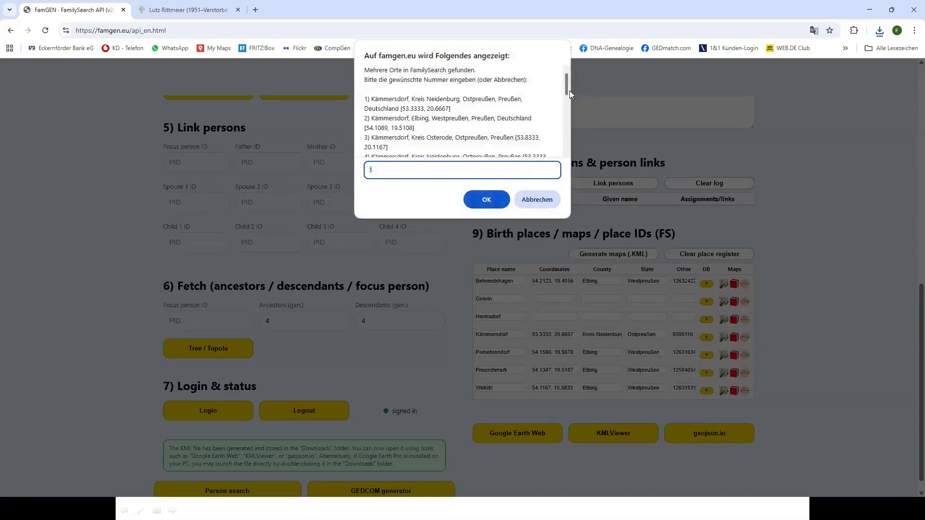
scroll(565, 95, down, 2)
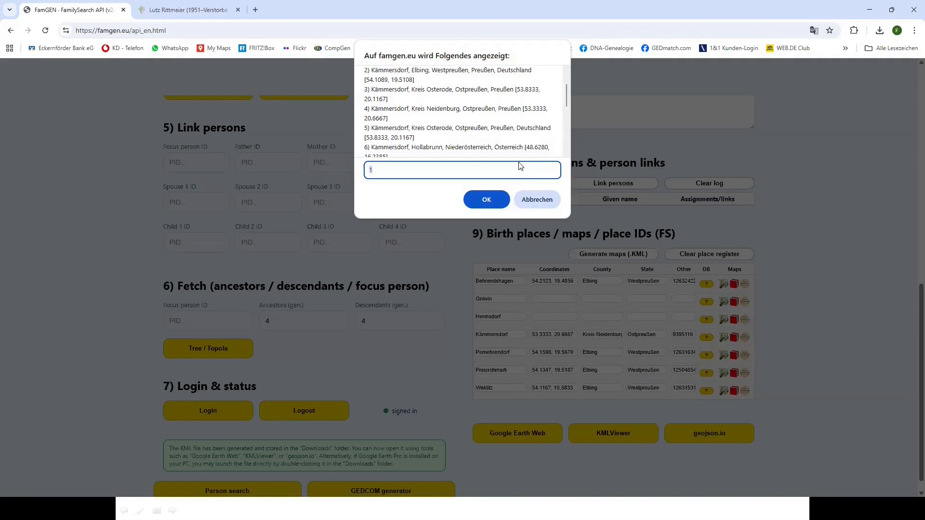
click(486, 199)
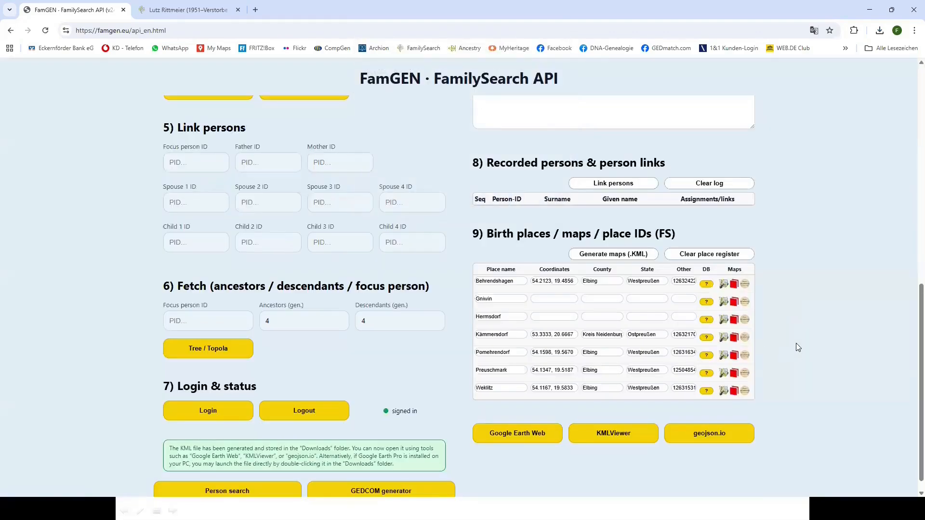
scroll(796, 342, up, 2)
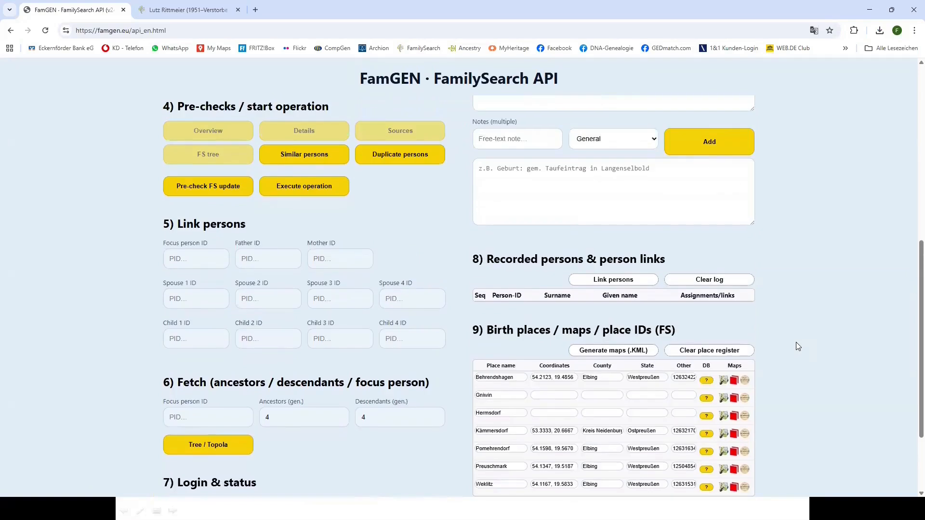
Run the FamilySearch duplicate pre-check for Jakob Haese, born 1809 in Pomehrendorf
scroll(797, 342, up, 8)
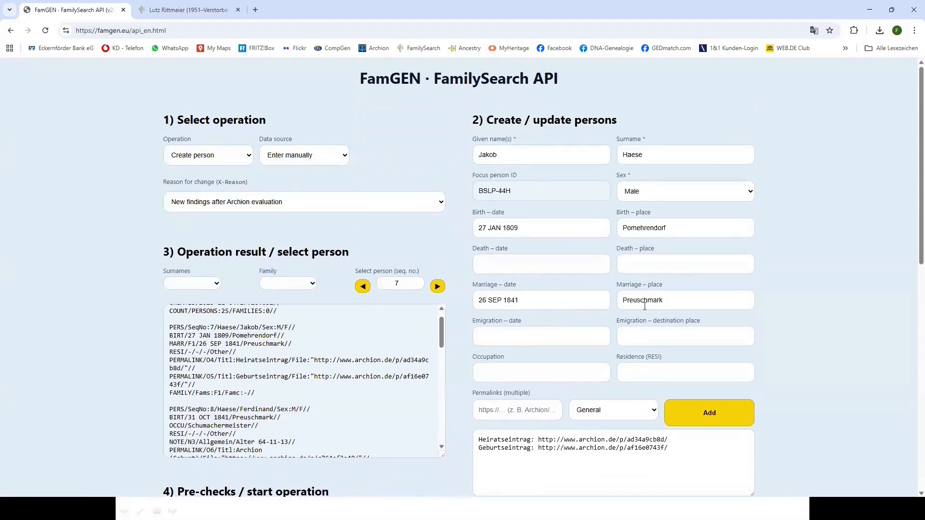
scroll(806, 365, down, 4)
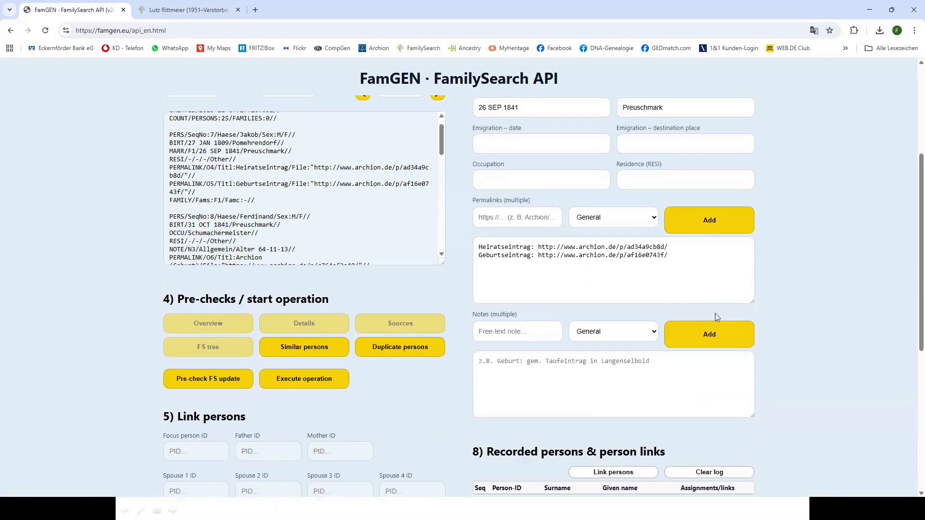
scroll(807, 355, down, 1)
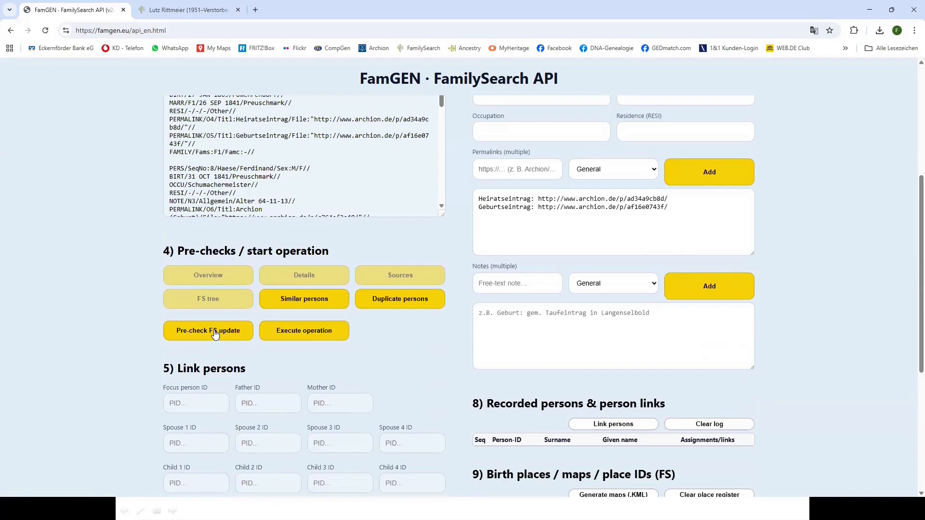
click(215, 332)
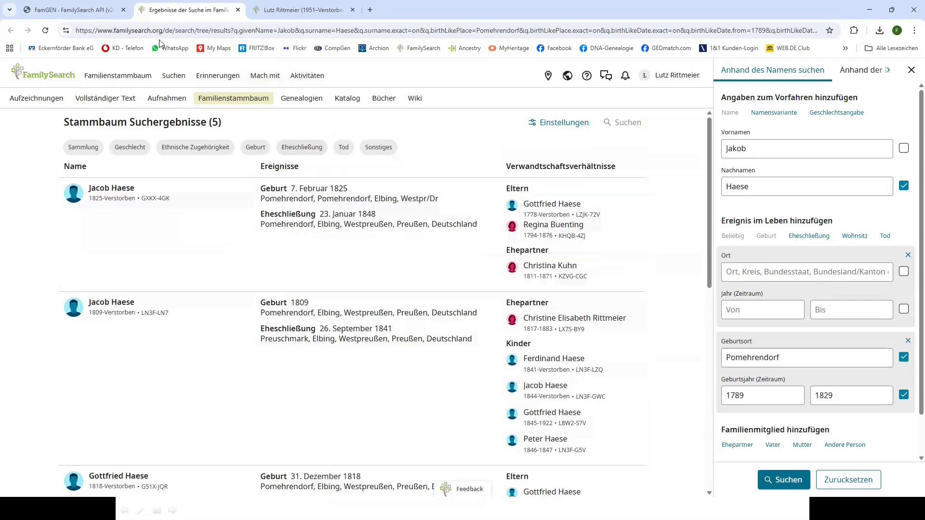
click(101, 11)
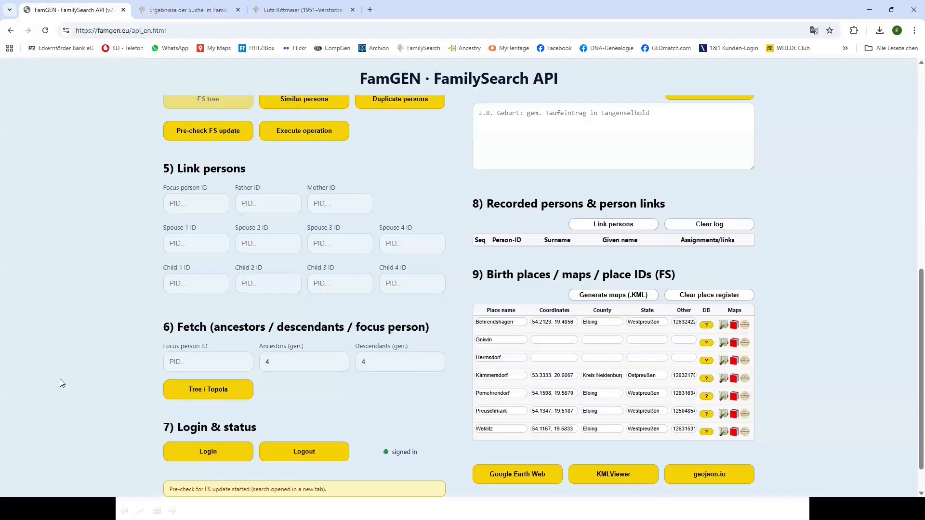
scroll(75, 361, up, 2)
click(311, 232)
scroll(310, 232, down, 2)
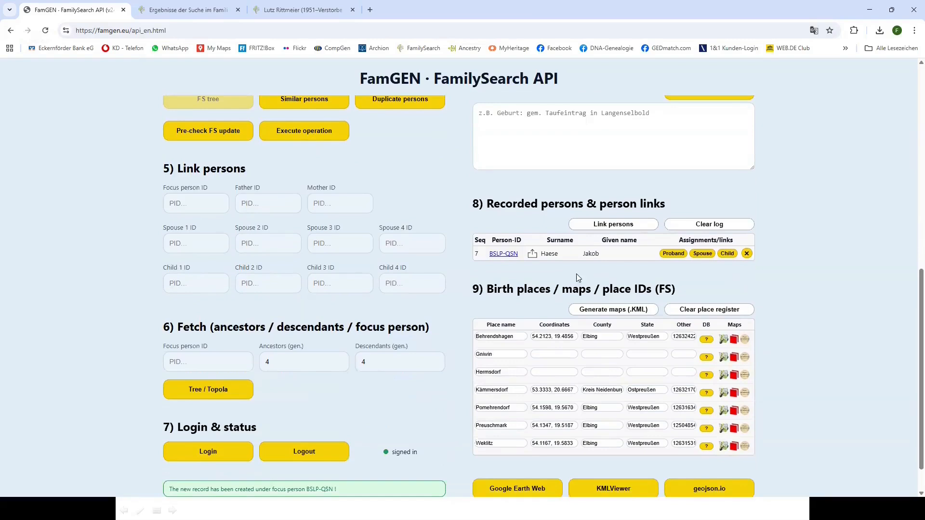
click(504, 254)
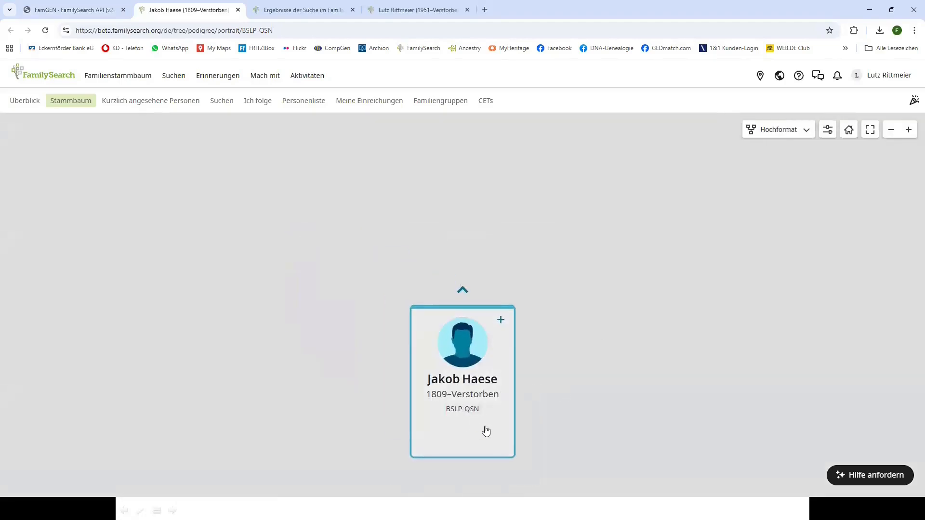
click(486, 431)
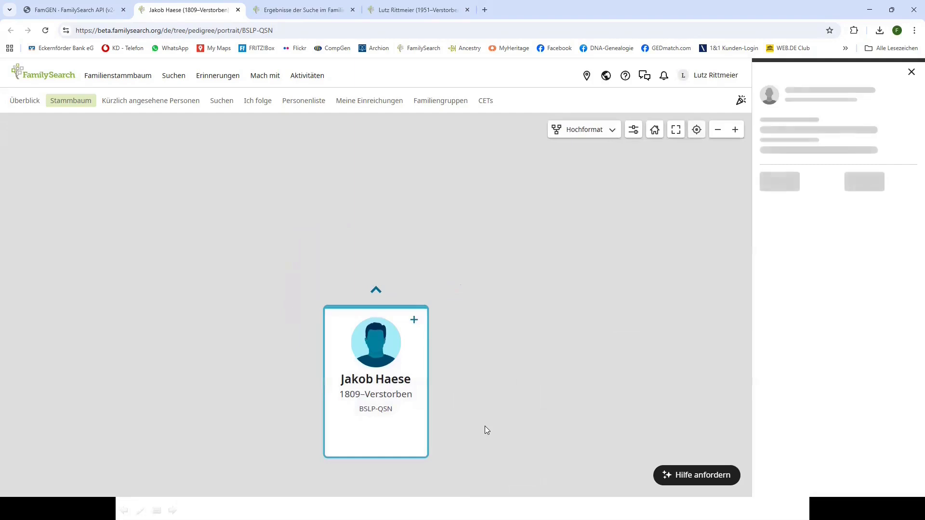
click(793, 224)
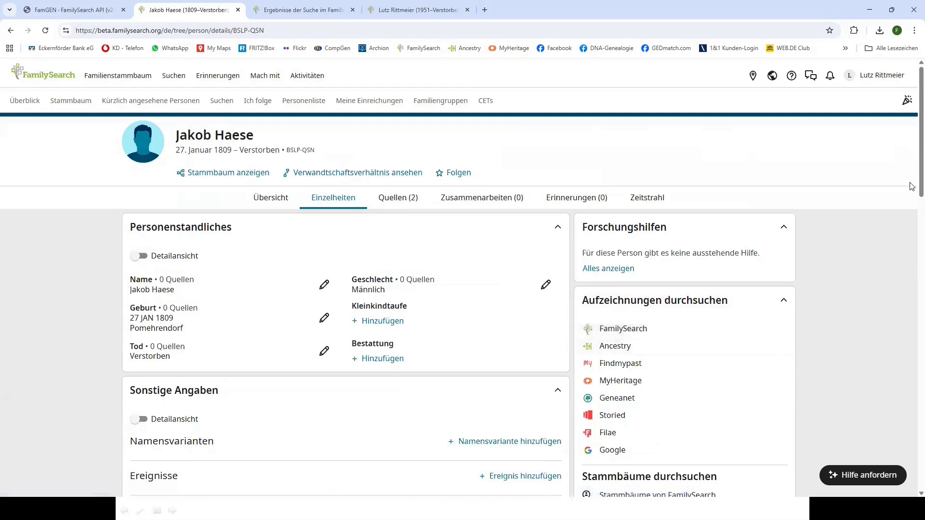
Show Jakob's two sources, expand Geburtseintrag and follow its archion.de link
scroll(912, 226, down, 3)
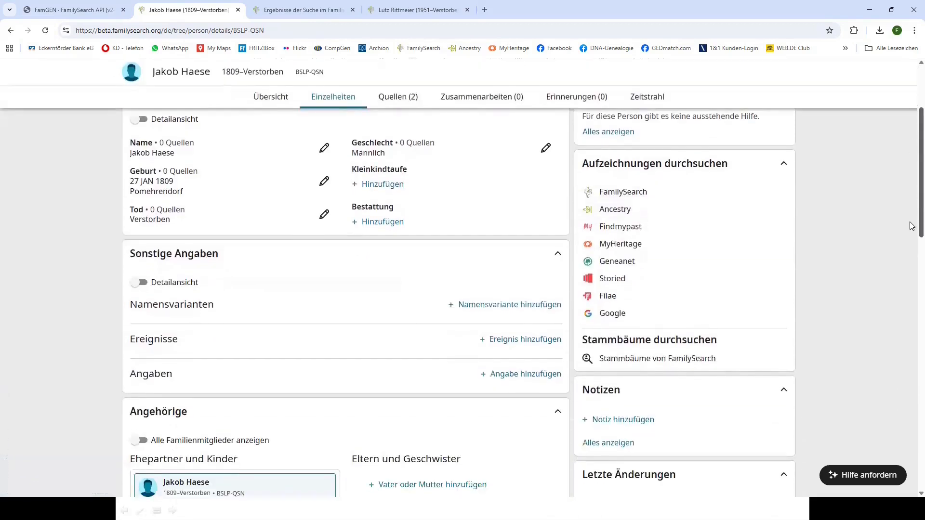
scroll(910, 224, up, 1)
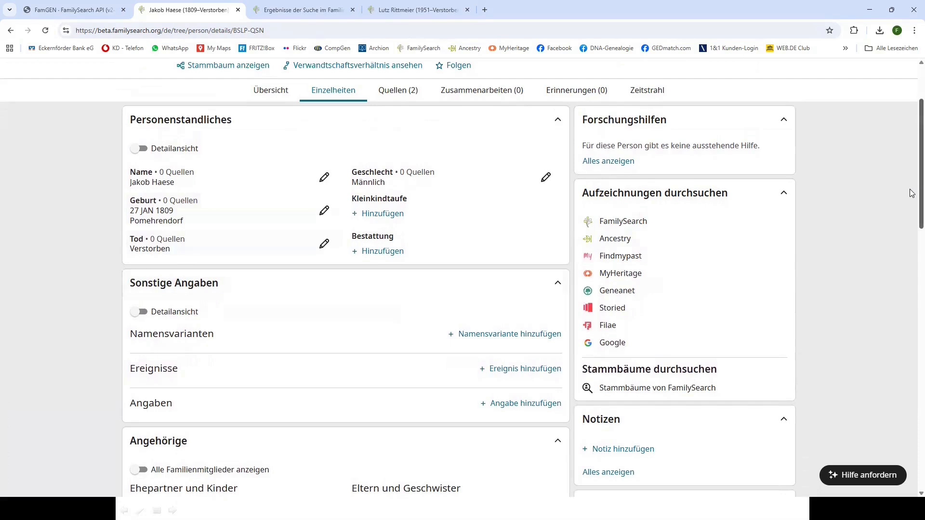
scroll(912, 193, down, 4)
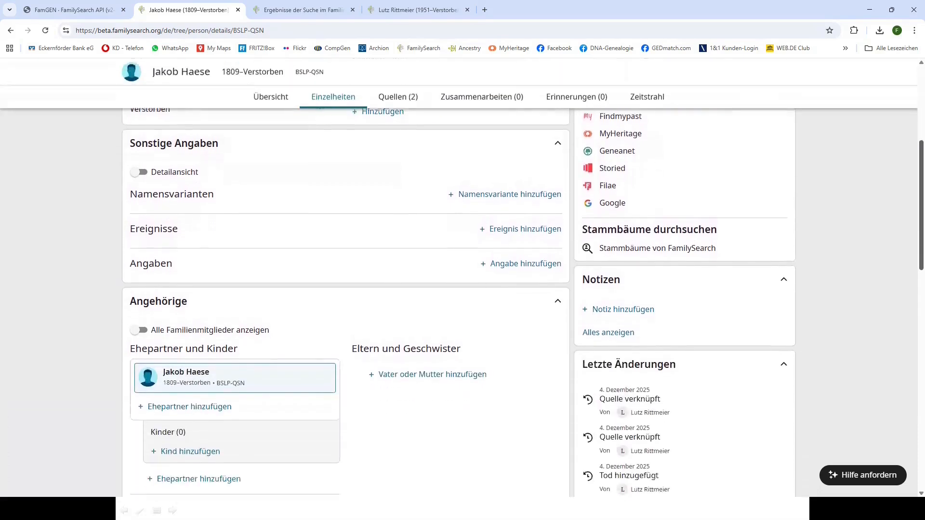
drag(922, 246, 921, 252)
scroll(659, 192, up, 7)
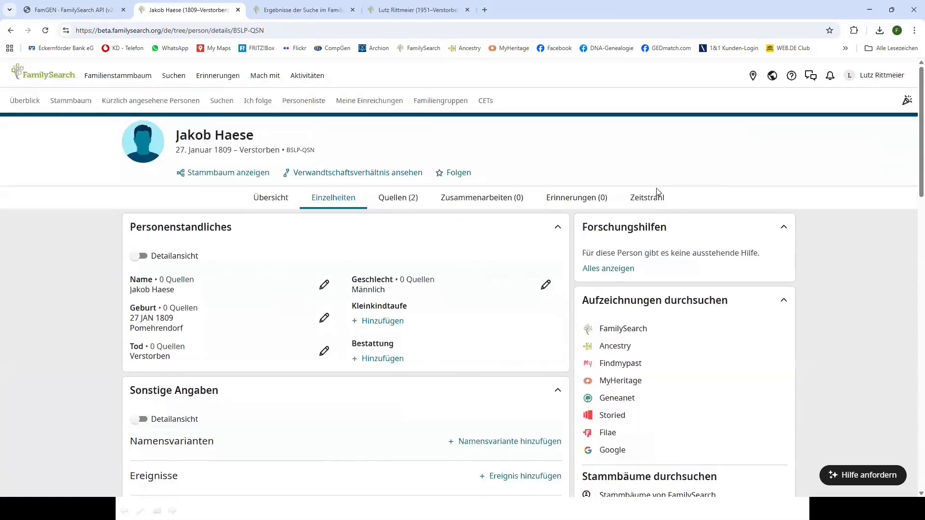
click(403, 201)
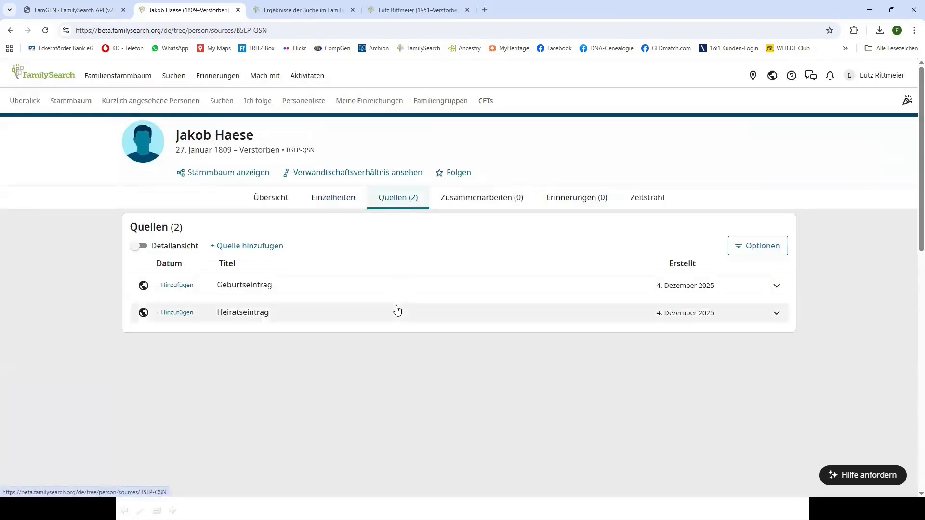
click(275, 293)
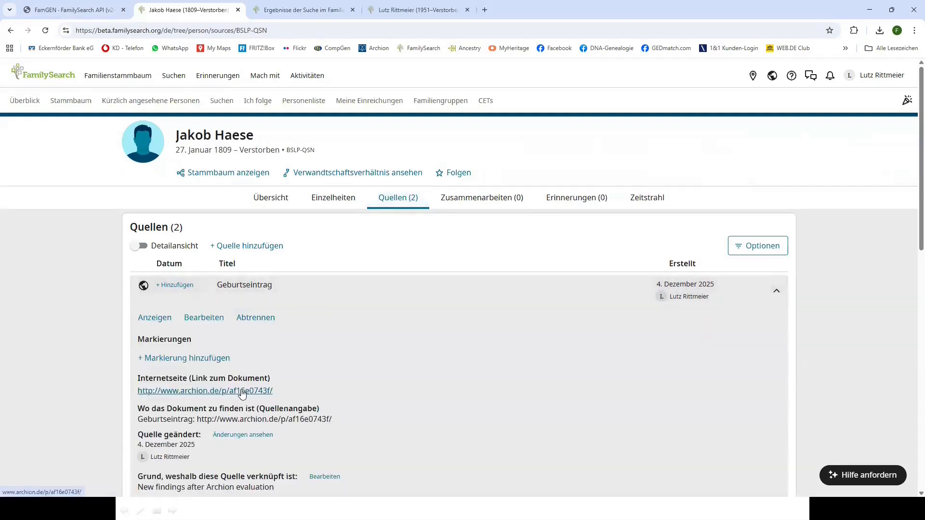
click(244, 391)
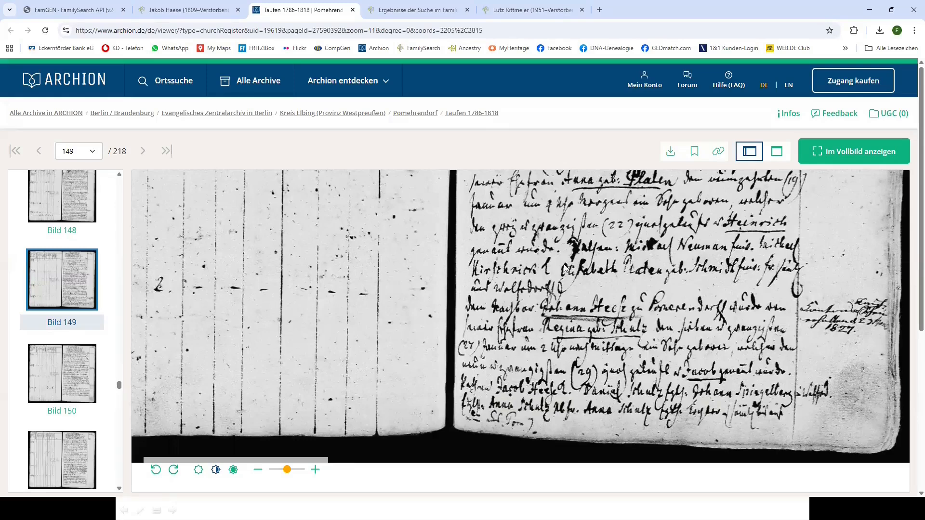
Close the Archion Taufen 1786-1818 register view after checking image 149
click(353, 10)
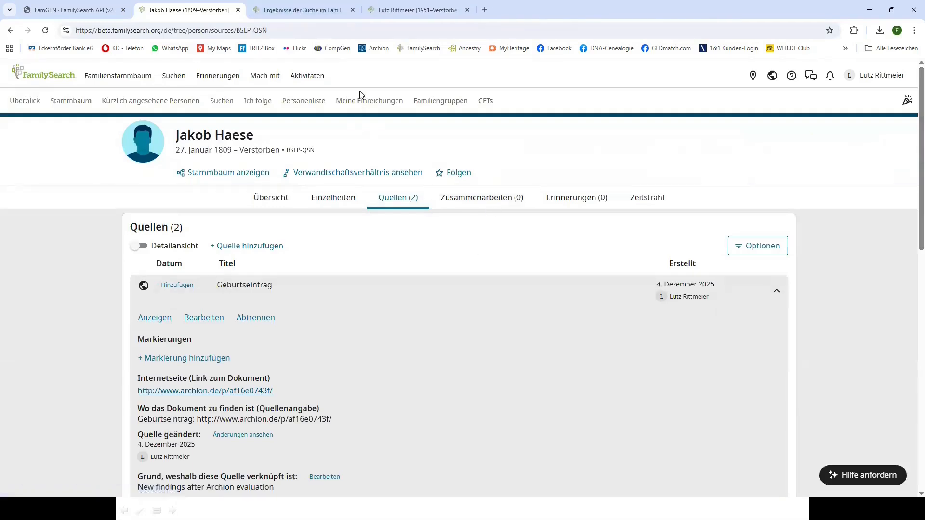
Close the two leftover FamilySearch tabs and return to FamGEN
click(467, 10)
click(353, 9)
click(119, 11)
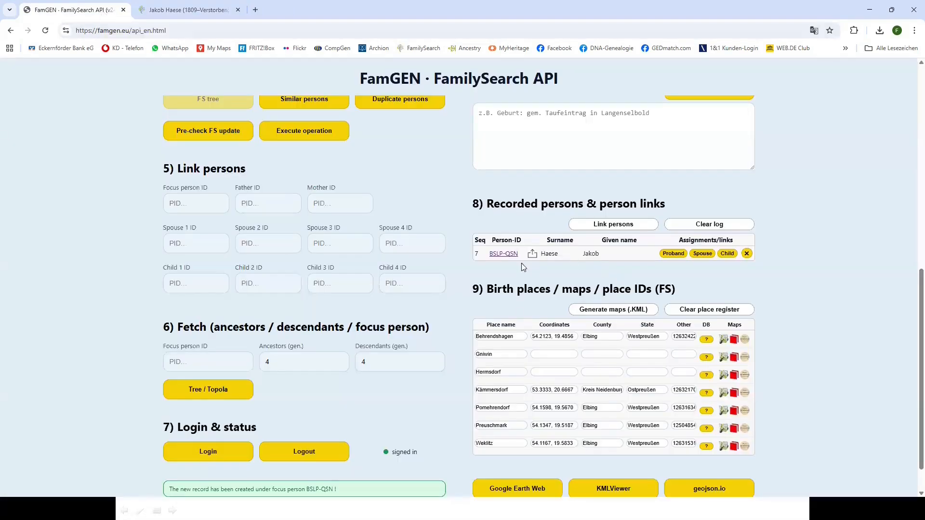
Step forward through the GED data to person seq. no. 24, married Preuschmark 26 SEP 1841
scroll(111, 333, up, 6)
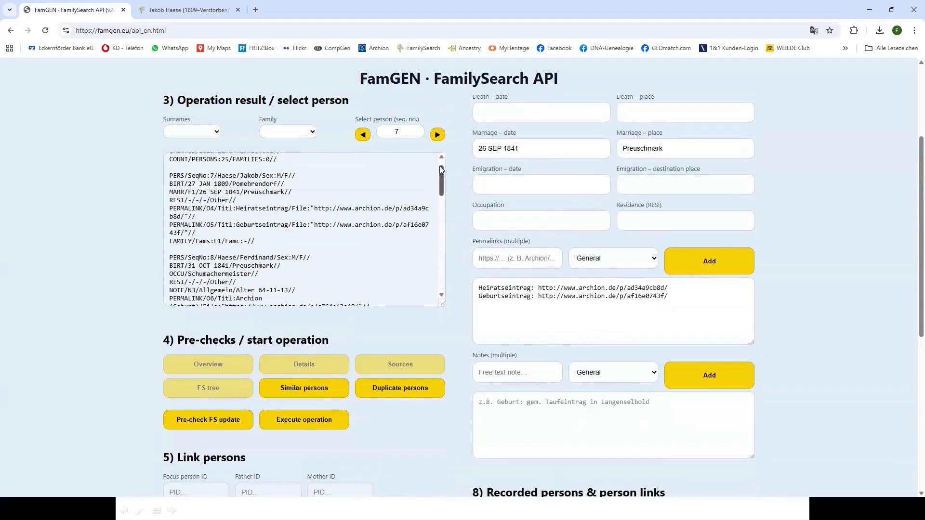
click(438, 135)
click(437, 135)
click(438, 135)
click(438, 135)
click(438, 135)
click(437, 135)
click(438, 135)
click(438, 135)
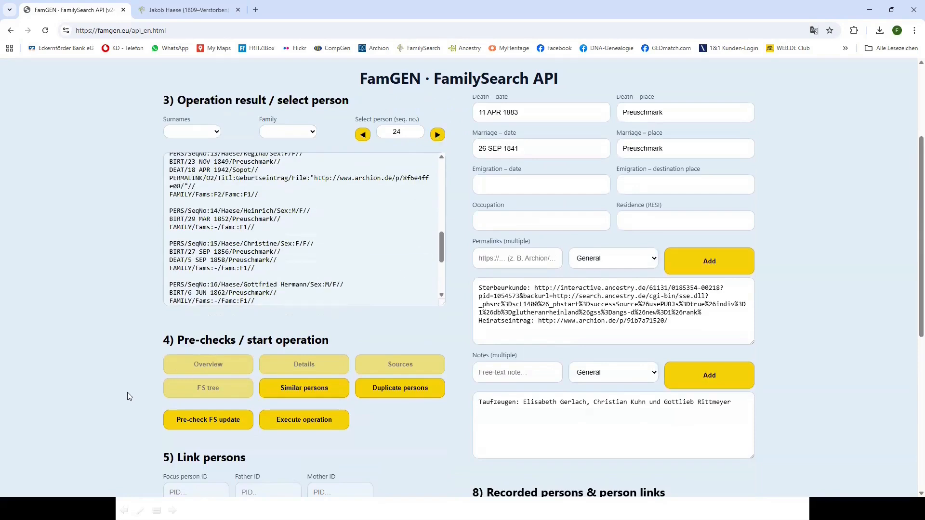
scroll(129, 397, down, 1)
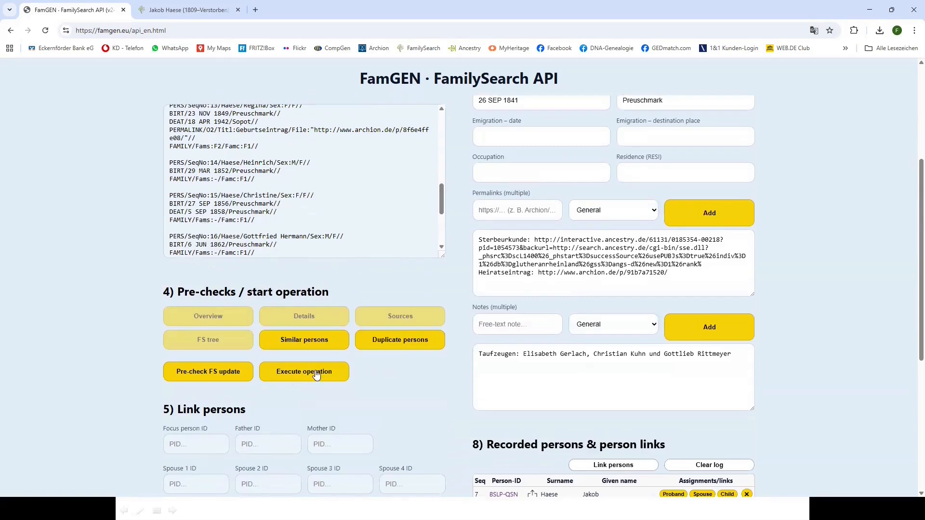
scroll(317, 375, down, 5)
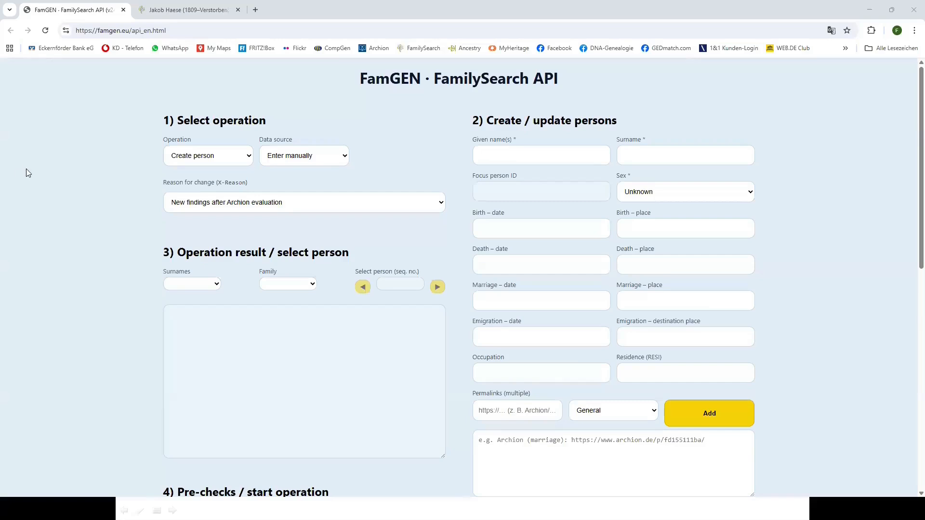
Set the operation to Update person and load BSLP-QSN's record into the form
click(250, 157)
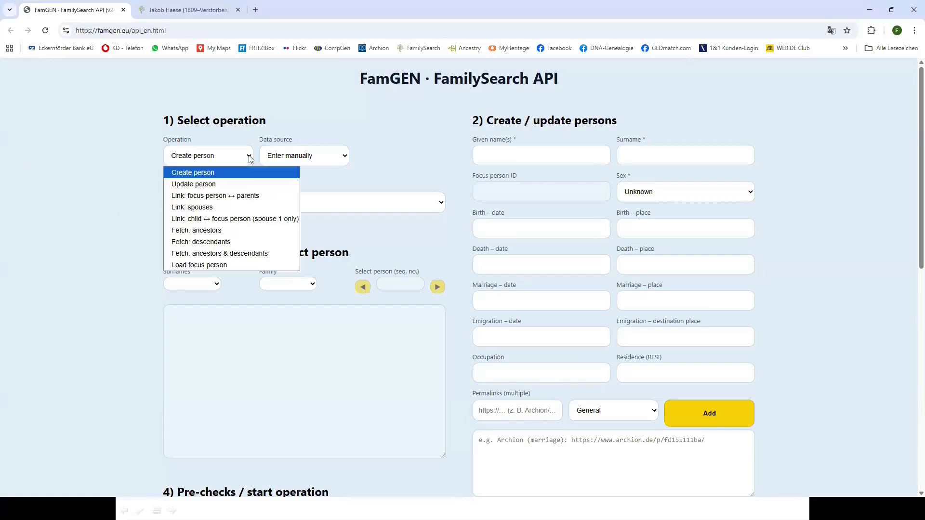
click(211, 185)
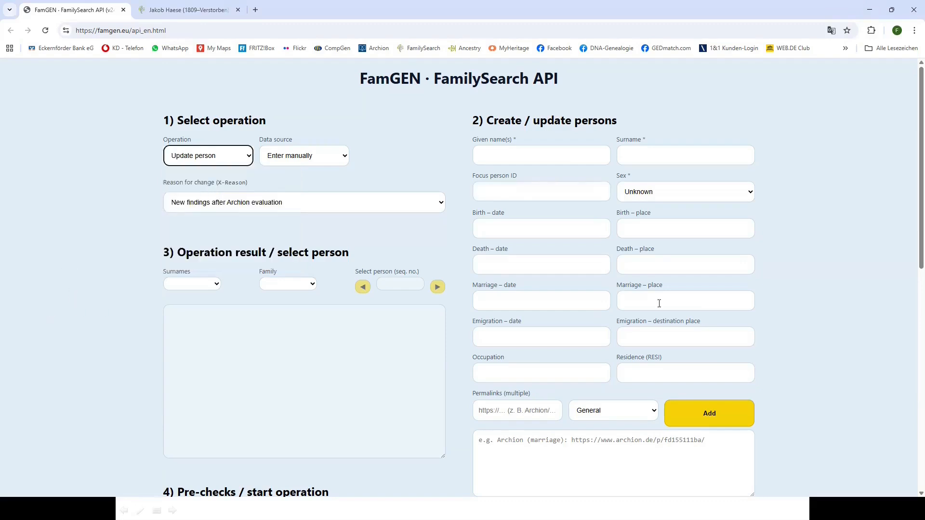
scroll(871, 274, down, 8)
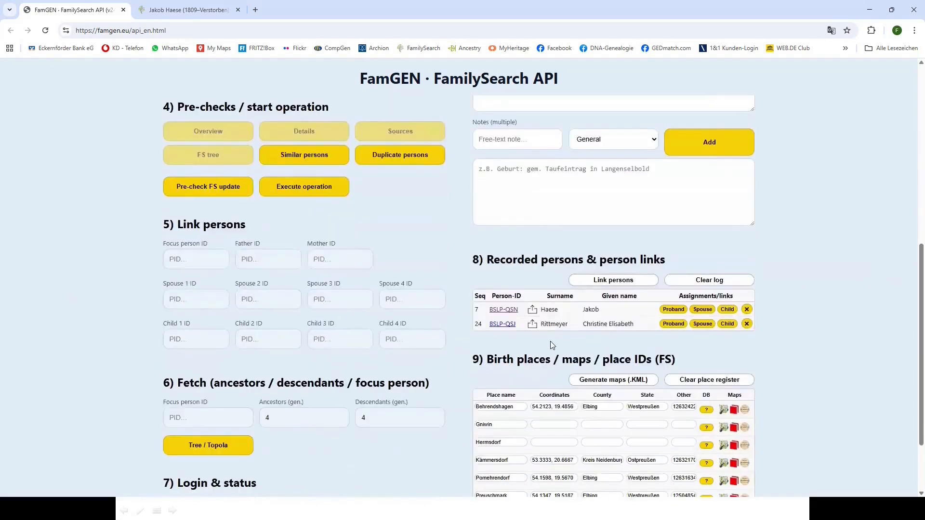
click(532, 310)
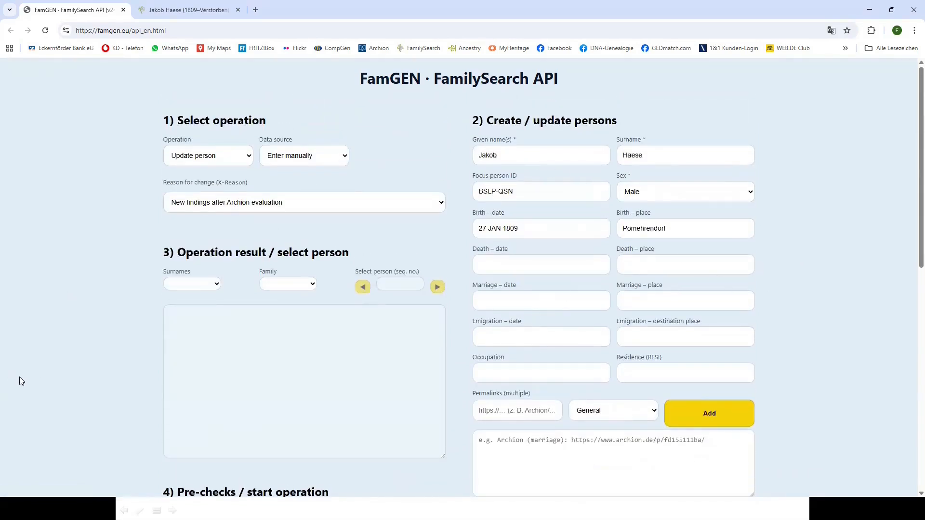
scroll(101, 386, down, 6)
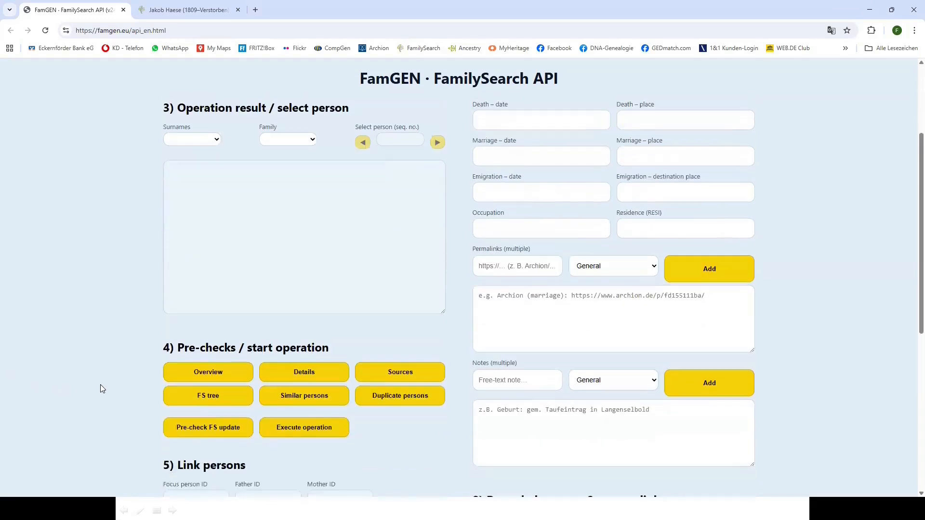
scroll(101, 385, down, 4)
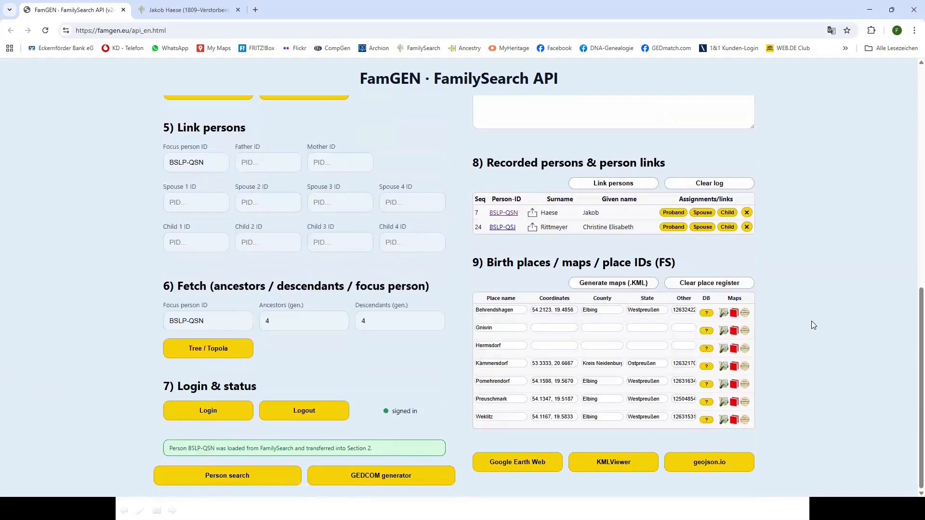
scroll(813, 317, up, 7)
scroll(813, 316, up, 3)
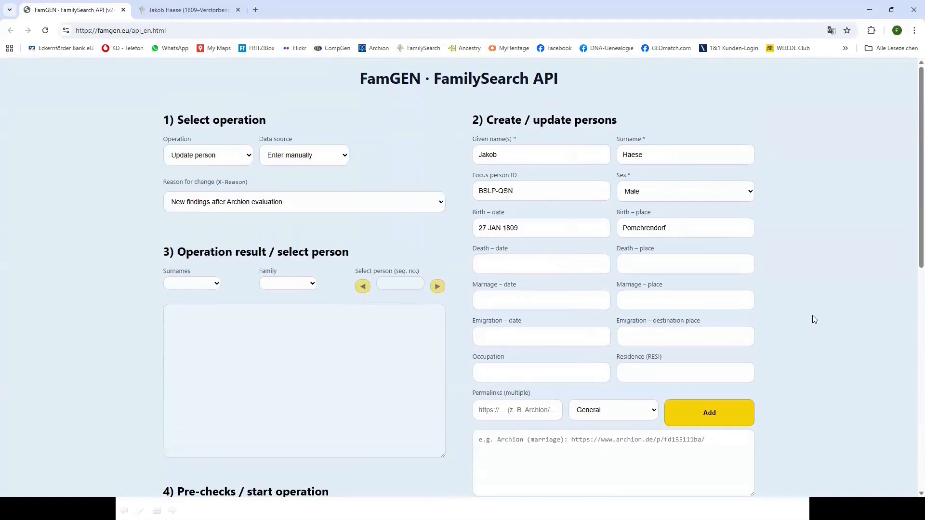
scroll(813, 316, down, 2)
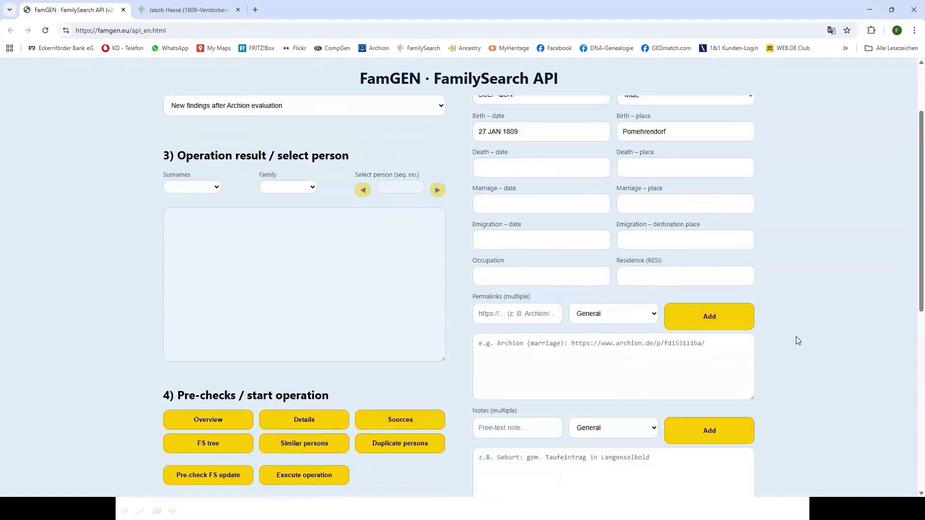
click(511, 278)
text(S)
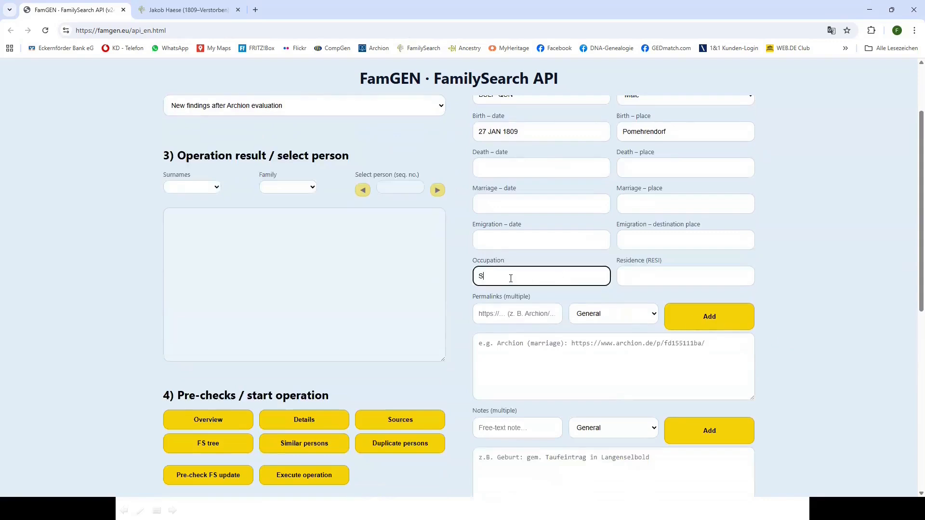
text(chneider)
scroll(794, 344, down, 1)
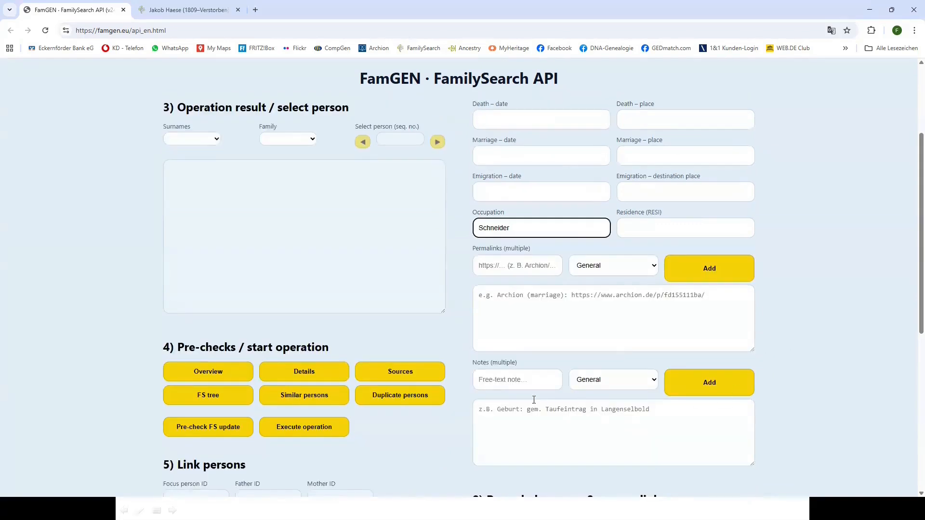
Add an Age note reading 'He died in the age of 65'
click(493, 379)
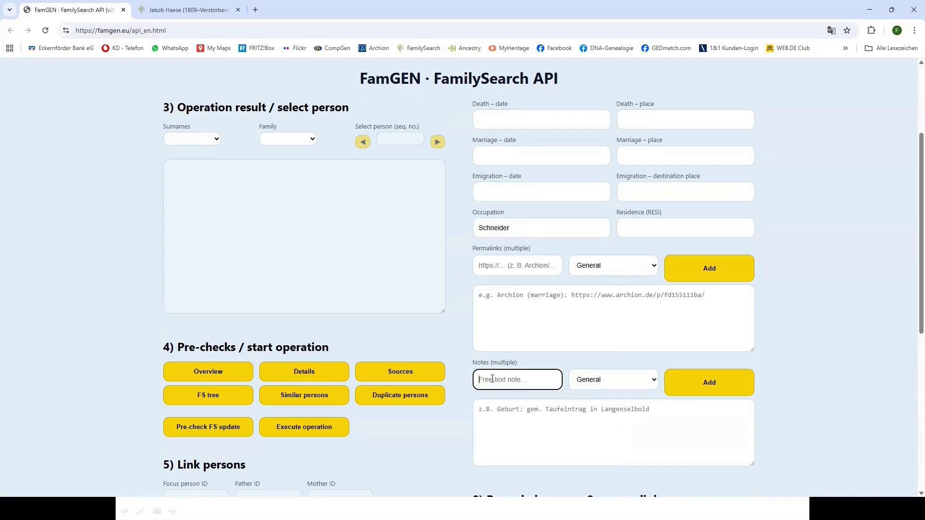
text(He died in the age of 65)
click(654, 381)
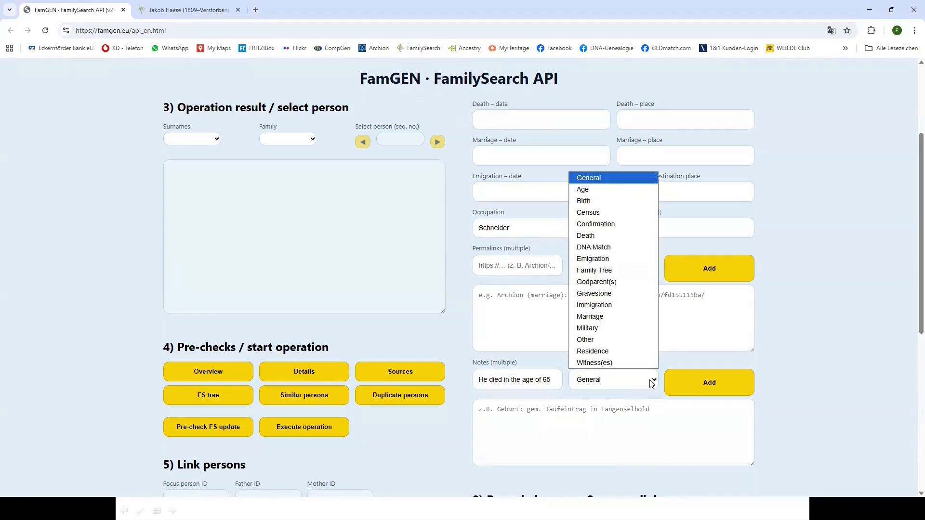
click(604, 189)
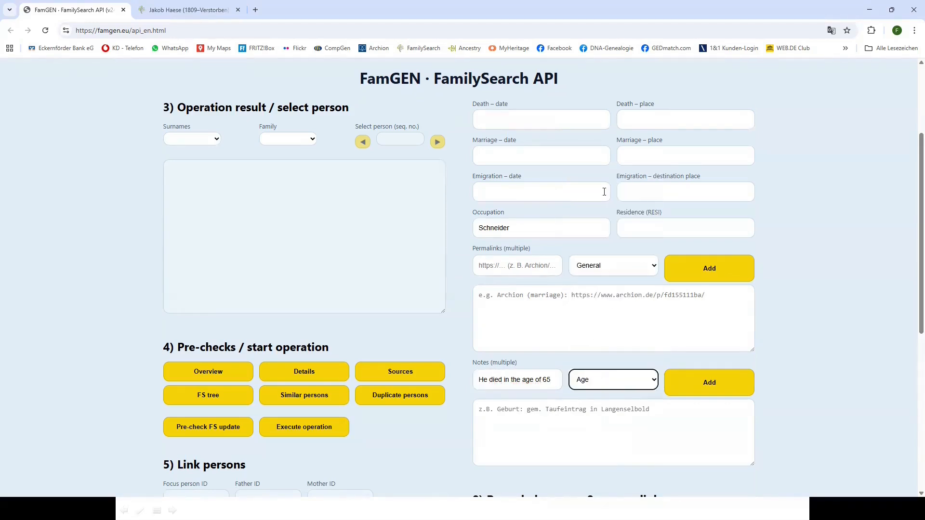
click(712, 385)
scroll(715, 386, down, 6)
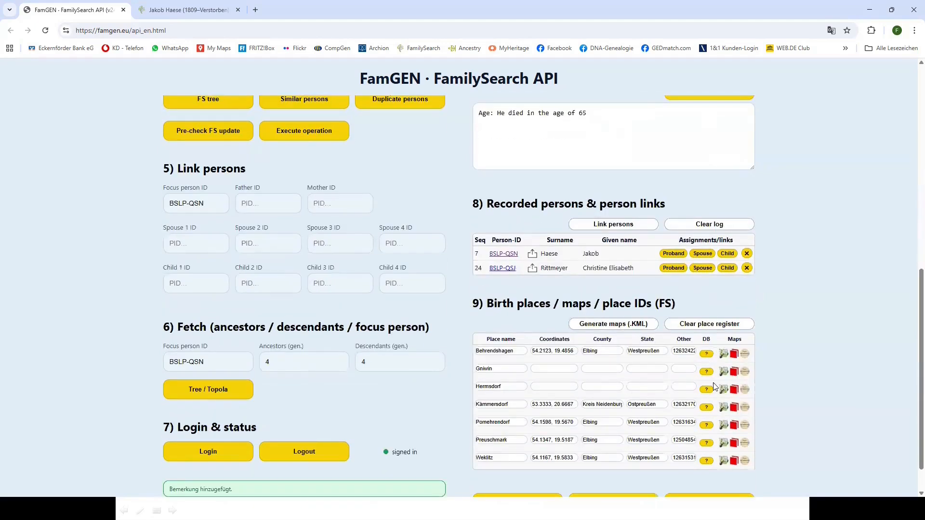
Execute the update so BSLP-QSN receives the Schneider occupation and Age note
scroll(801, 187, up, 2)
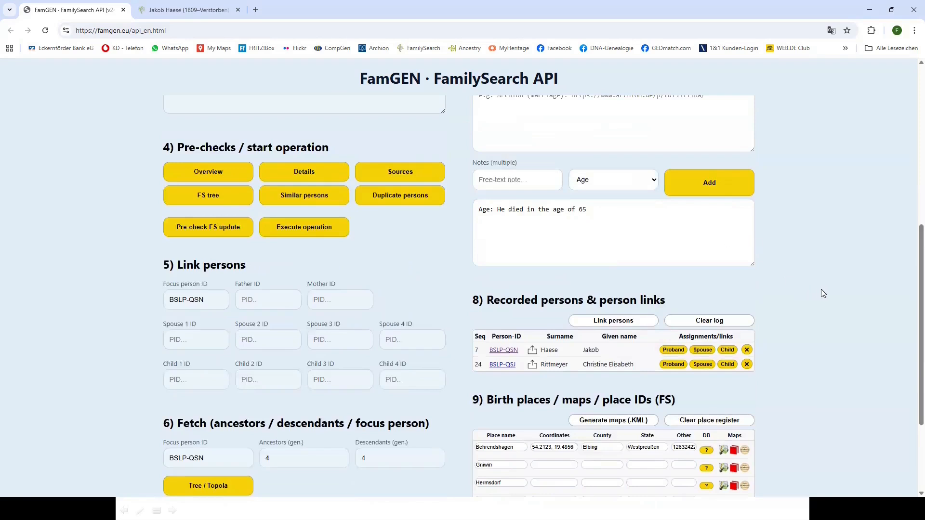
scroll(827, 282, up, 2)
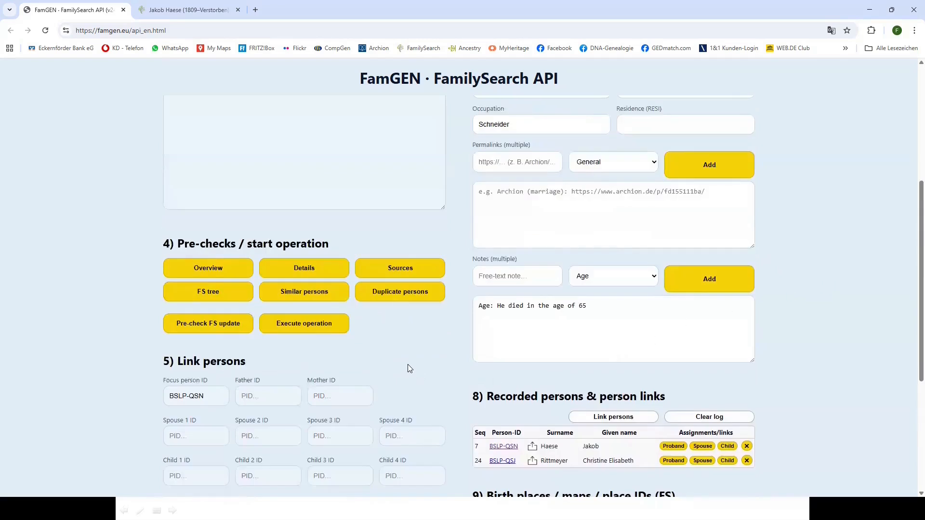
click(303, 326)
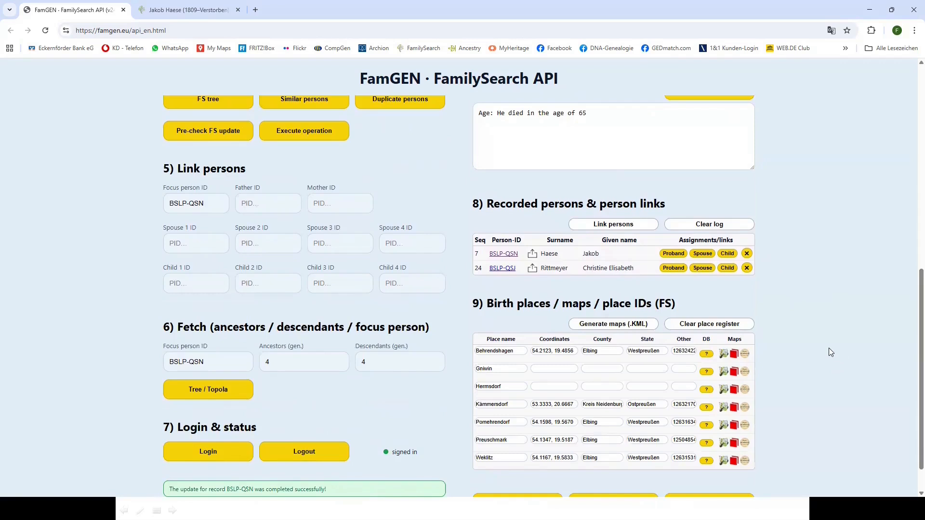
scroll(829, 352, up, 2)
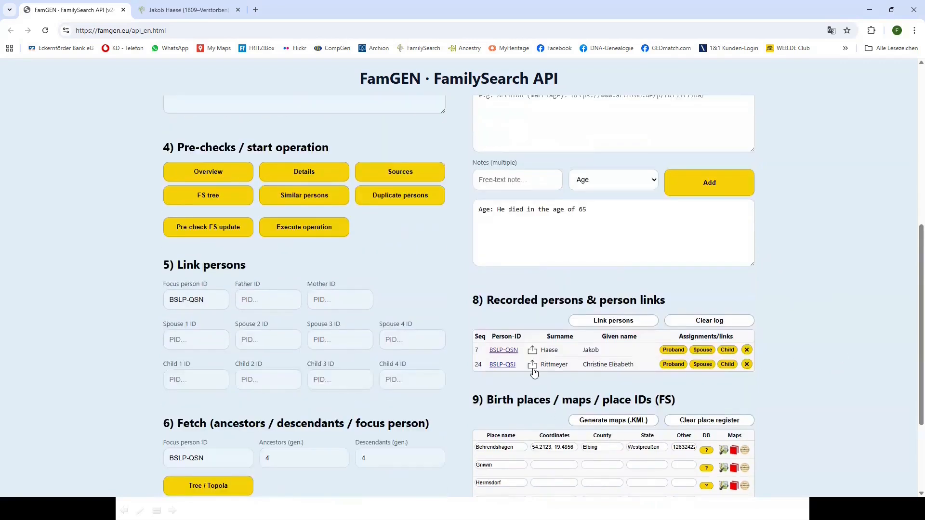
click(504, 351)
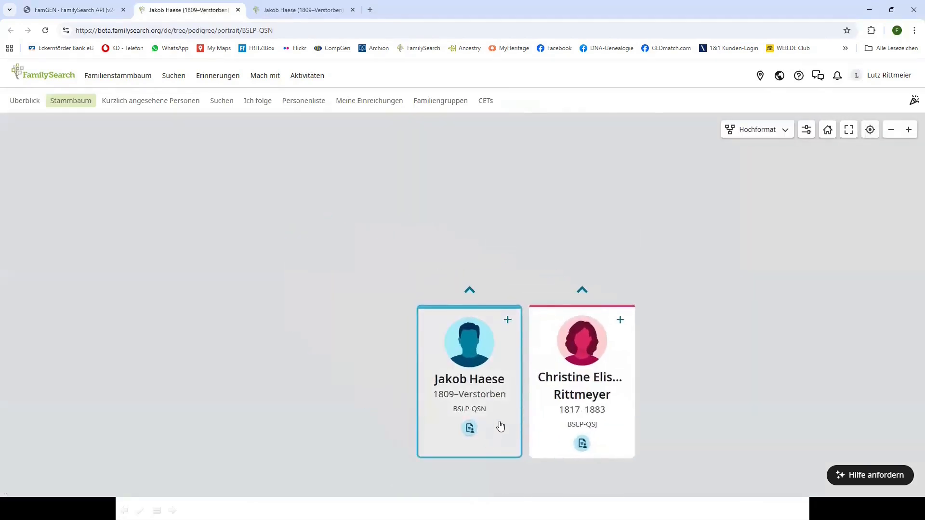
click(497, 421)
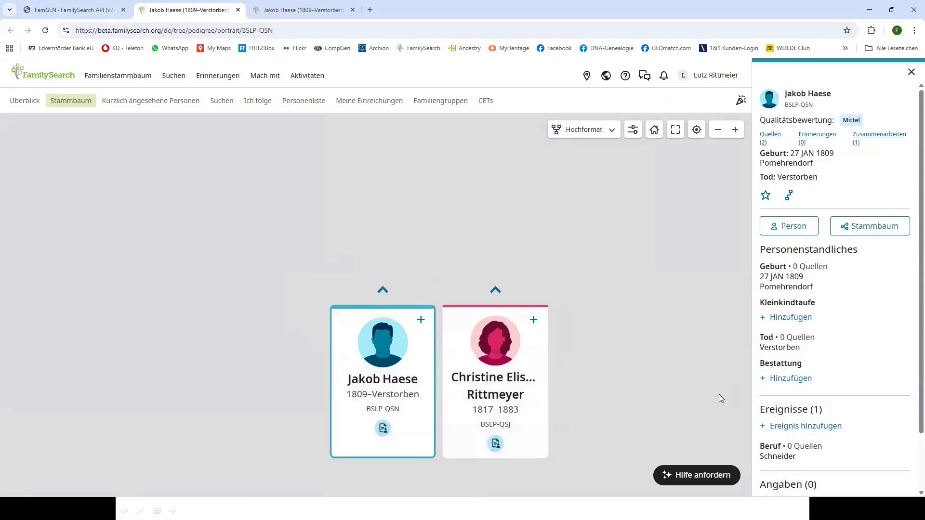
scroll(719, 394, down, 1)
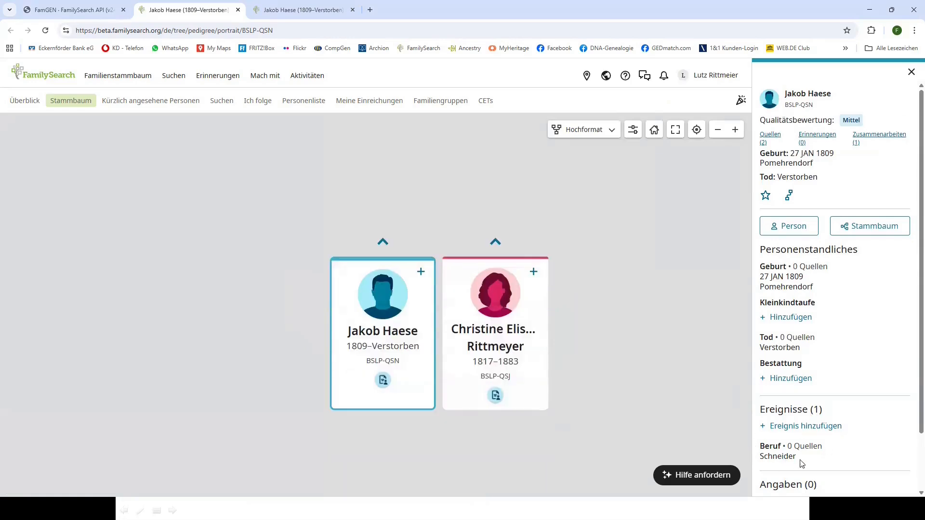
scroll(911, 433, down, 1)
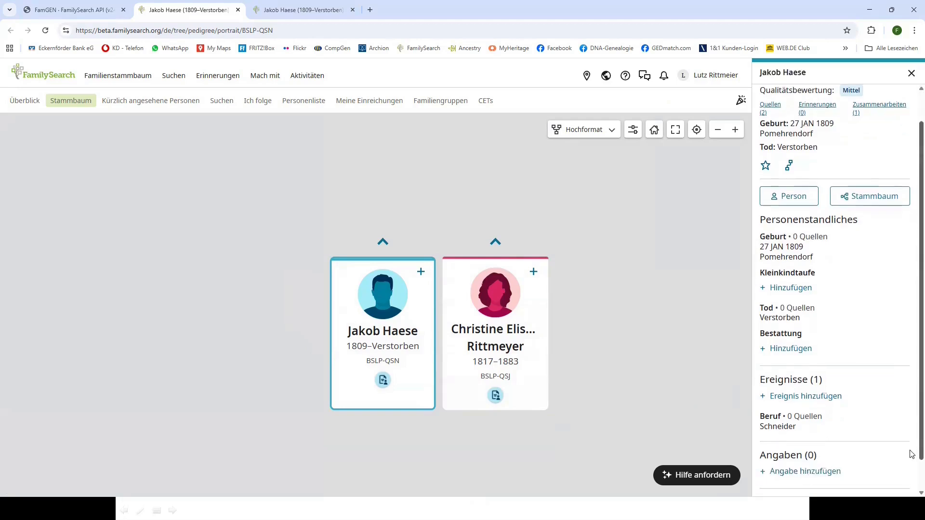
scroll(912, 455, down, 1)
scroll(913, 462, up, 2)
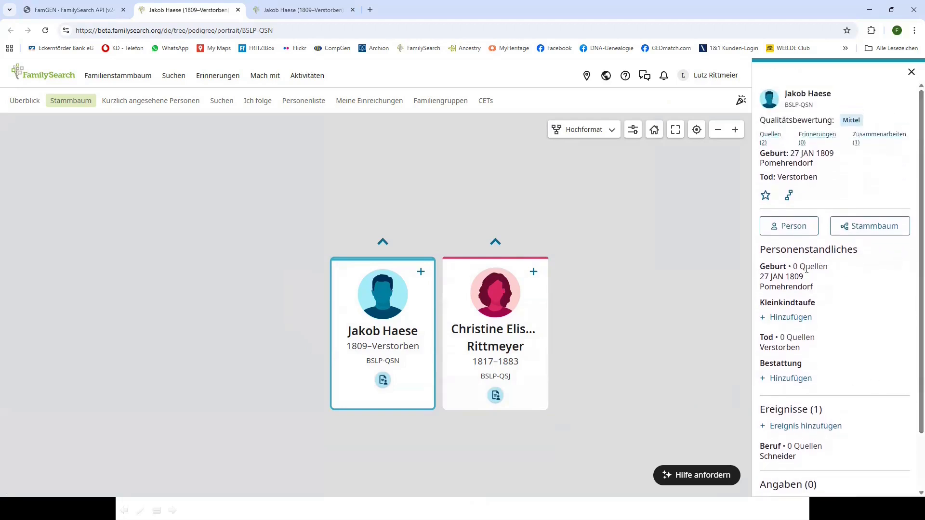
click(883, 138)
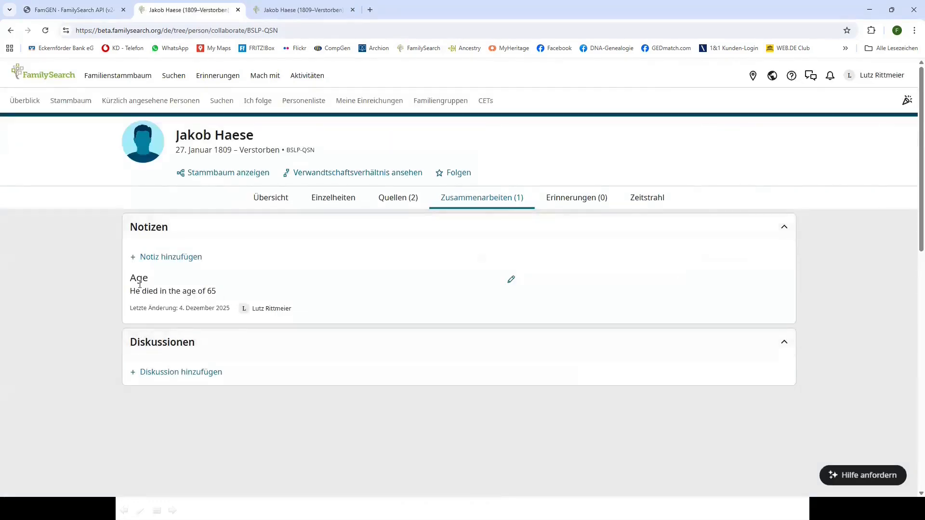
double_click(132, 278)
click(353, 10)
click(103, 13)
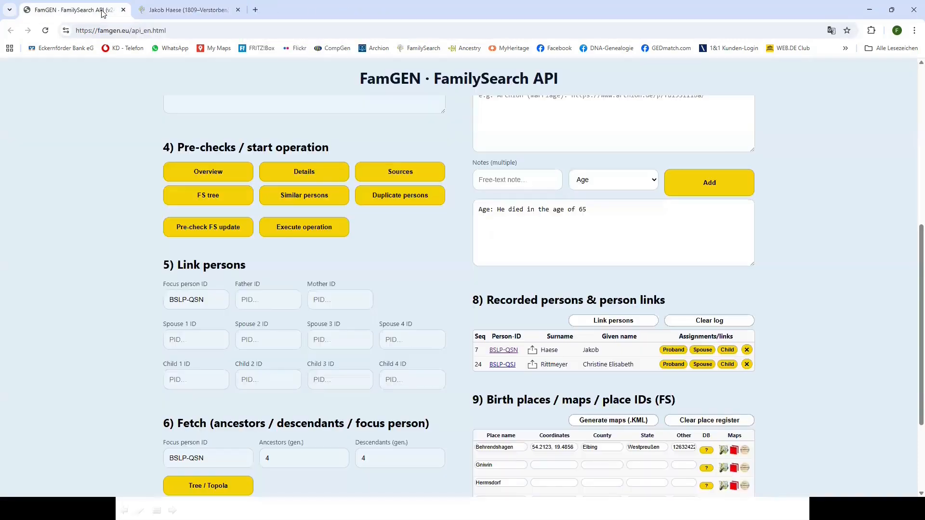
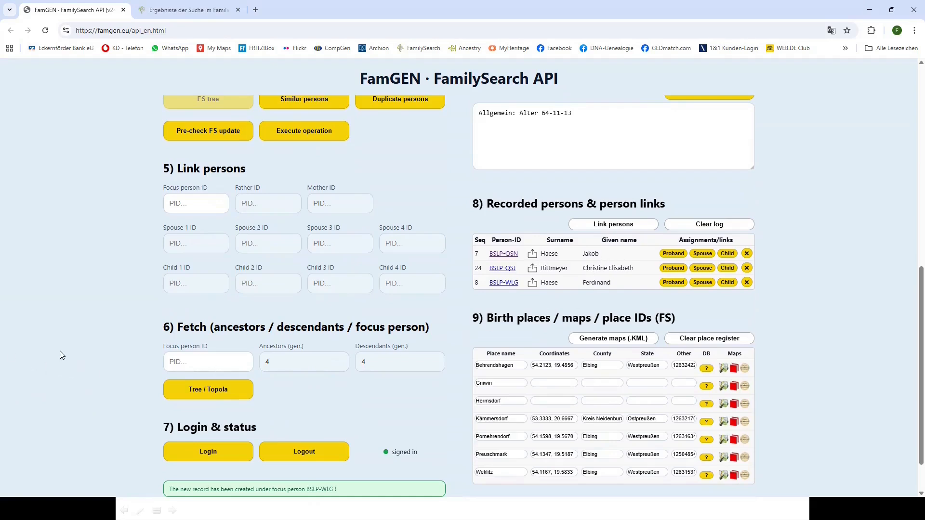
scroll(84, 363, up, 8)
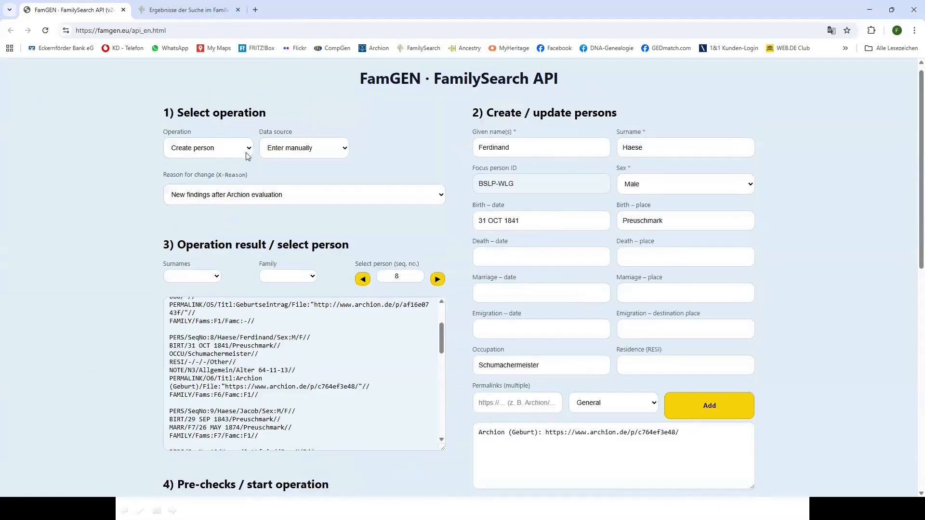
Choose the 'Link: child ↔ focus person (spouse 1 only)' operation with focus person BSLP-QSN
click(249, 151)
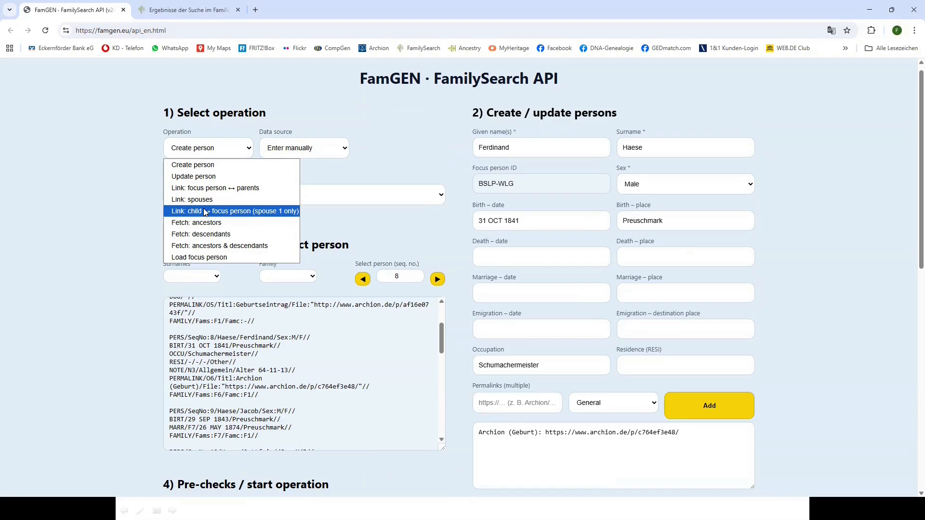
click(206, 211)
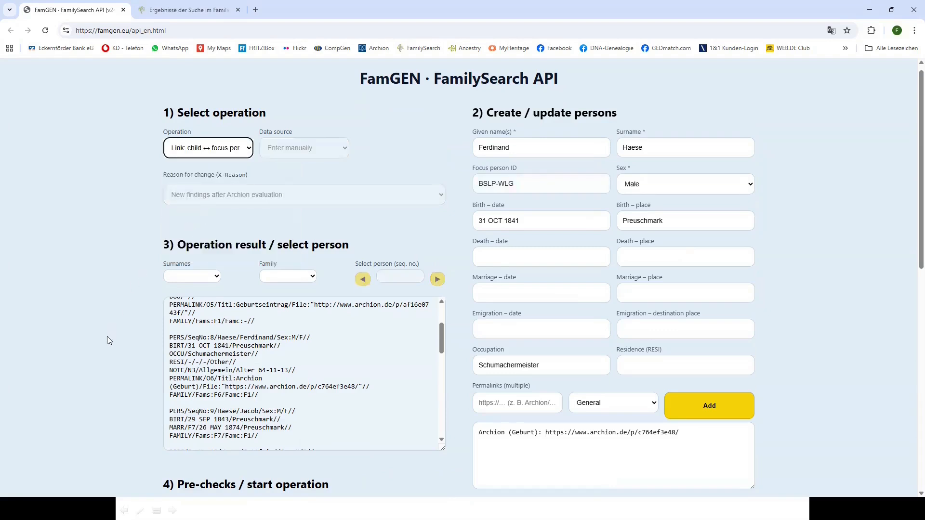
scroll(107, 337, down, 7)
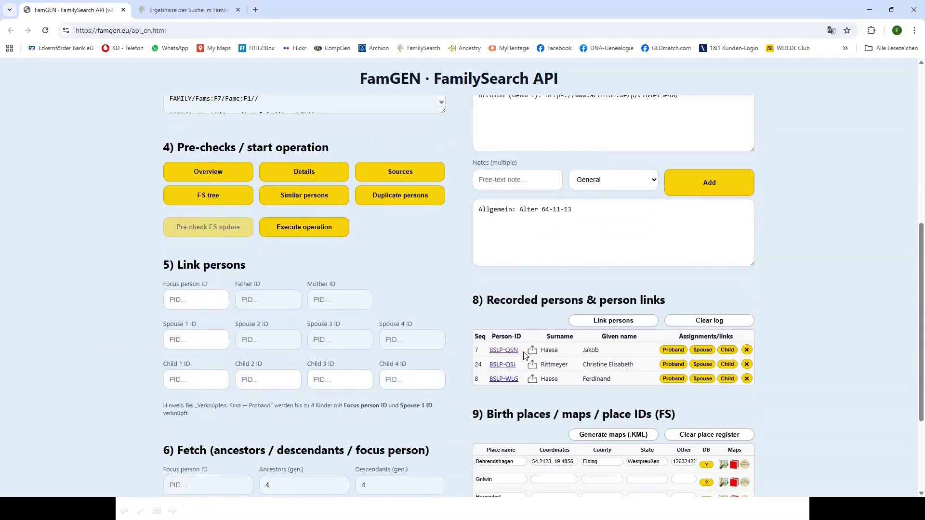
drag(511, 351, 189, 304)
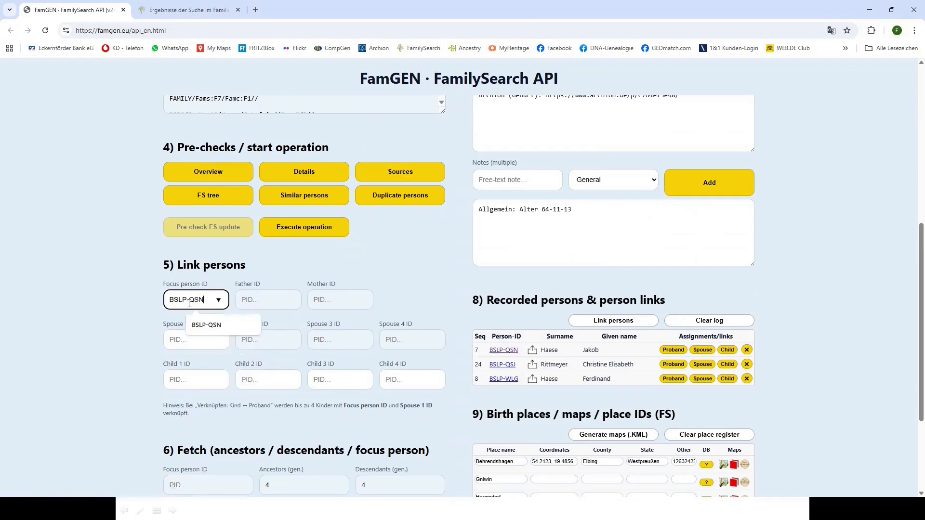
click(176, 340)
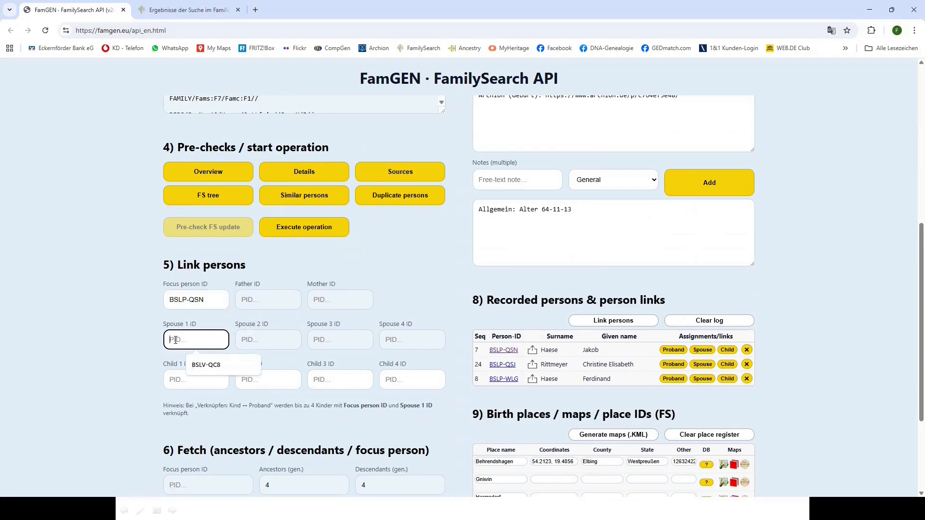
drag(520, 368, 489, 367)
key(ctrl+c)
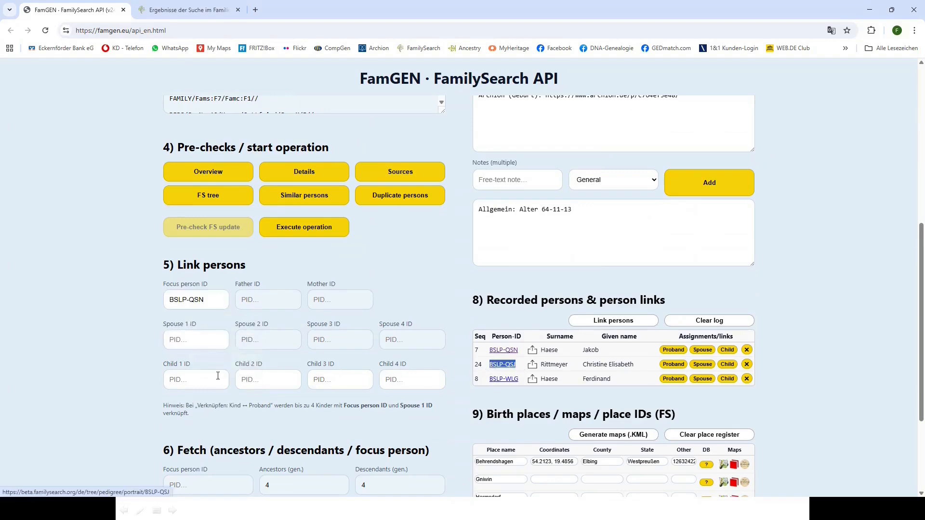
click(198, 340)
key(ctrl+v)
click(176, 380)
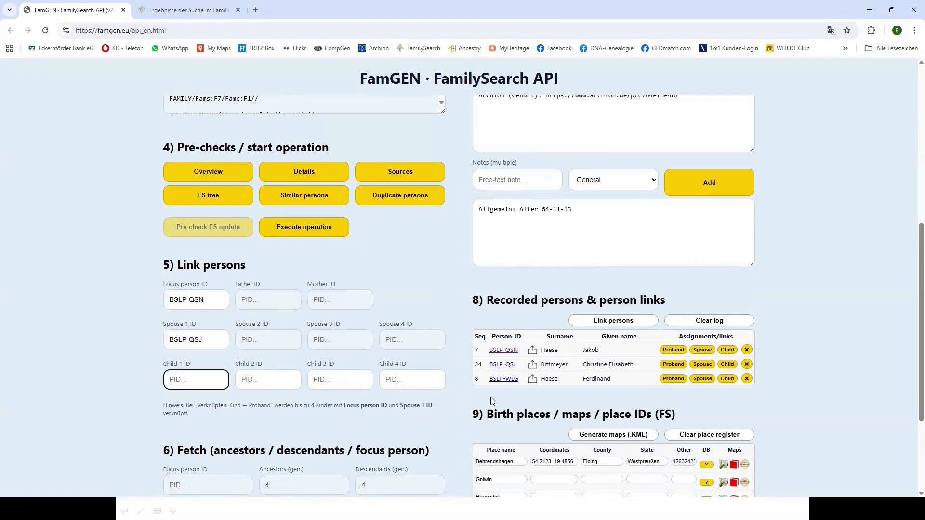
drag(521, 380, 489, 380)
key(ctrl+c)
click(224, 373)
key(ctrl+v)
click(93, 386)
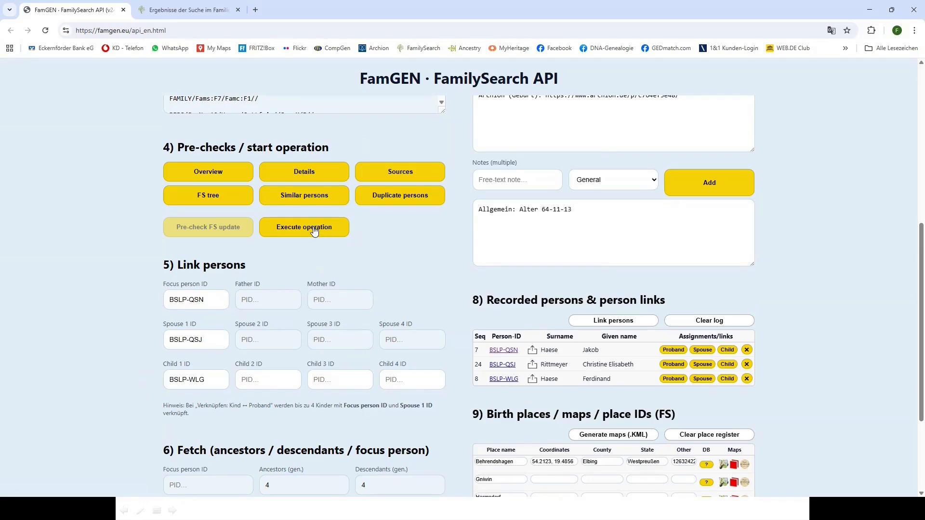
Execute the link of Ferdinand BSLP-WLG to Jakob and Christine
click(313, 227)
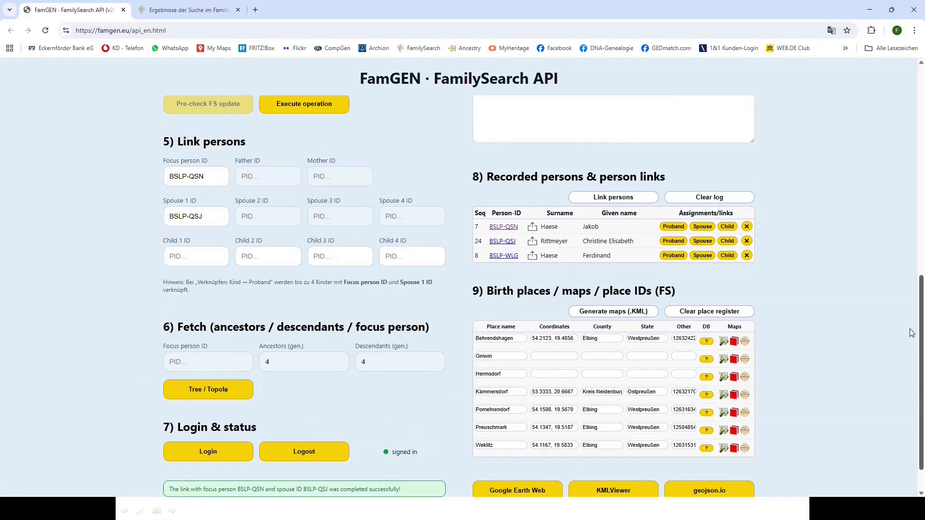
scroll(912, 313, up, 3)
scroll(912, 253, up, 2)
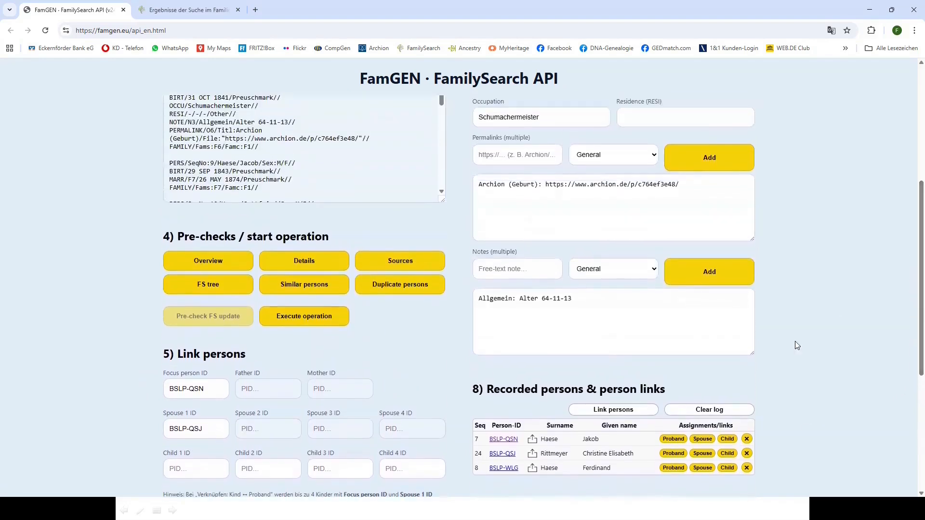
Check BSLP-QSN's FamilySearch pedigree shows Ferdinand under Jakob and Christine, then return to FamGEN
click(504, 440)
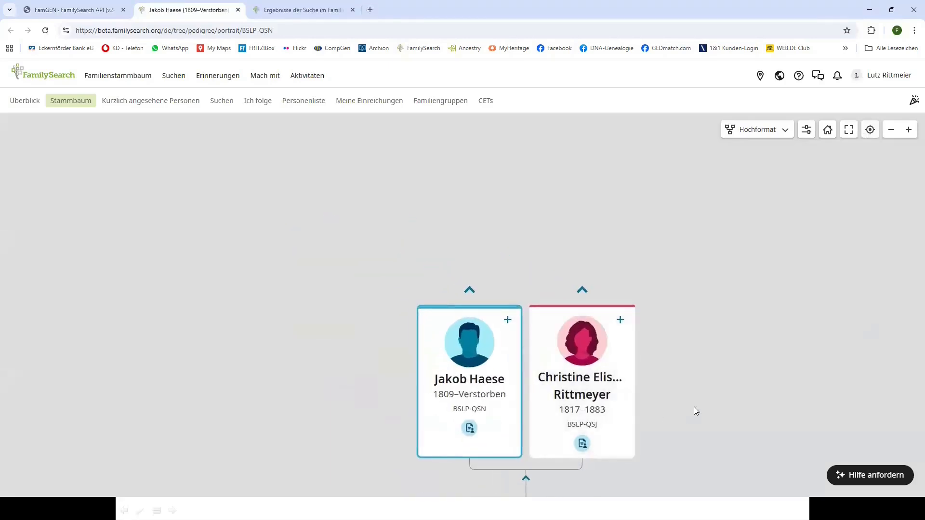
scroll(694, 407, down, 4)
scroll(694, 407, up, 2)
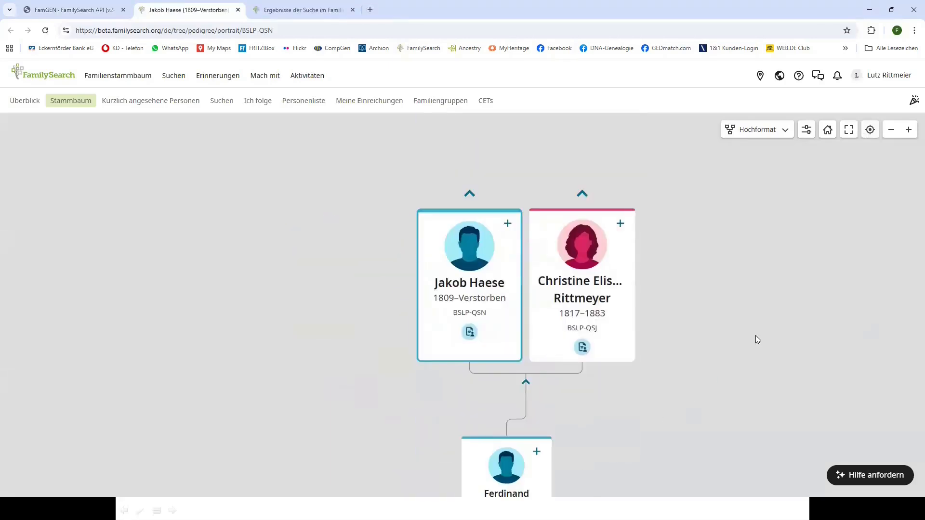
double_click(889, 136)
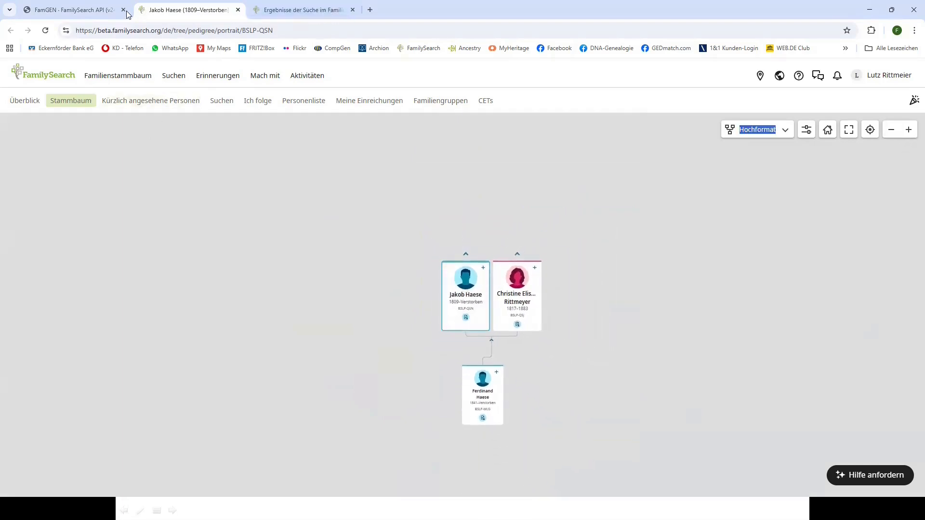
click(106, 11)
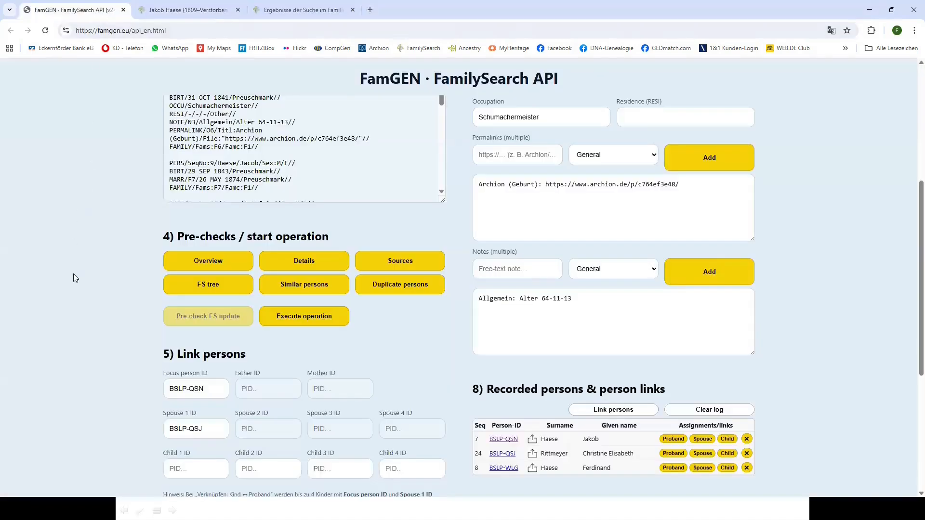
Switch the operation back to 'Create person'
scroll(74, 278, up, 5)
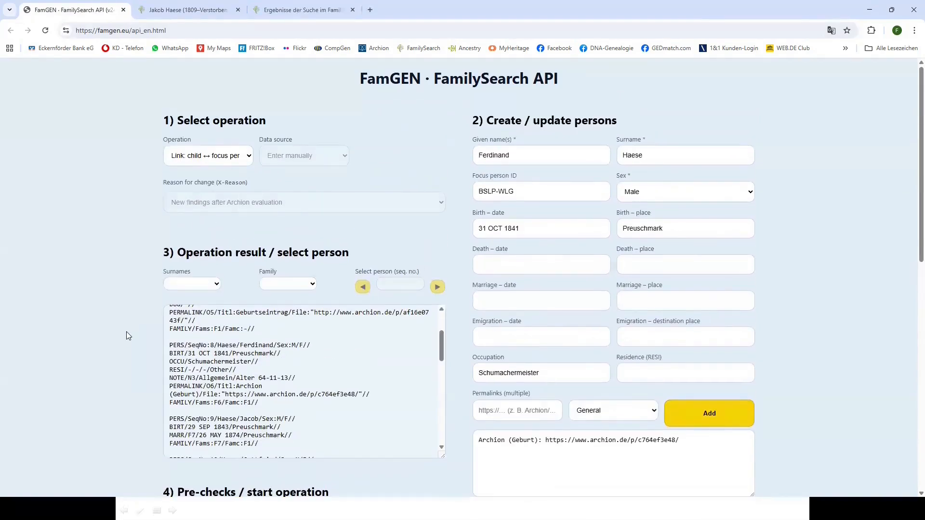
click(249, 158)
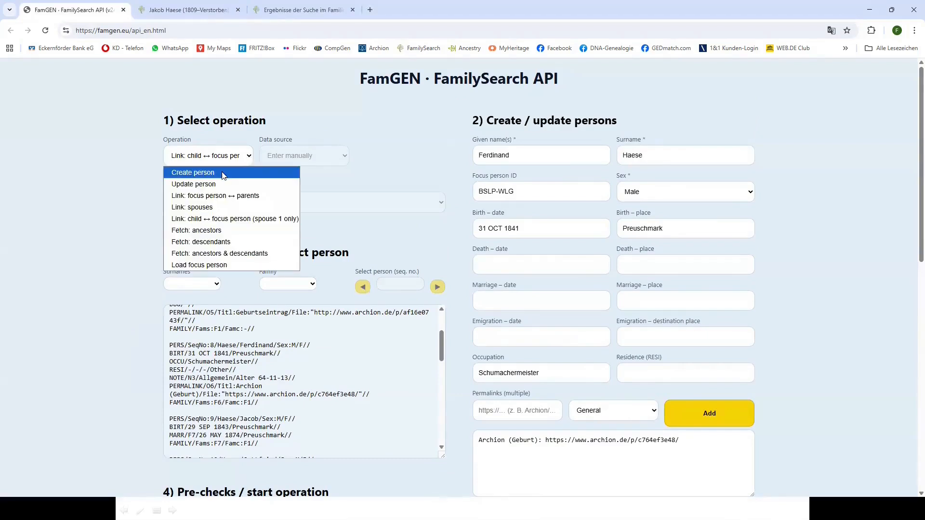
scroll(132, 352, down, 8)
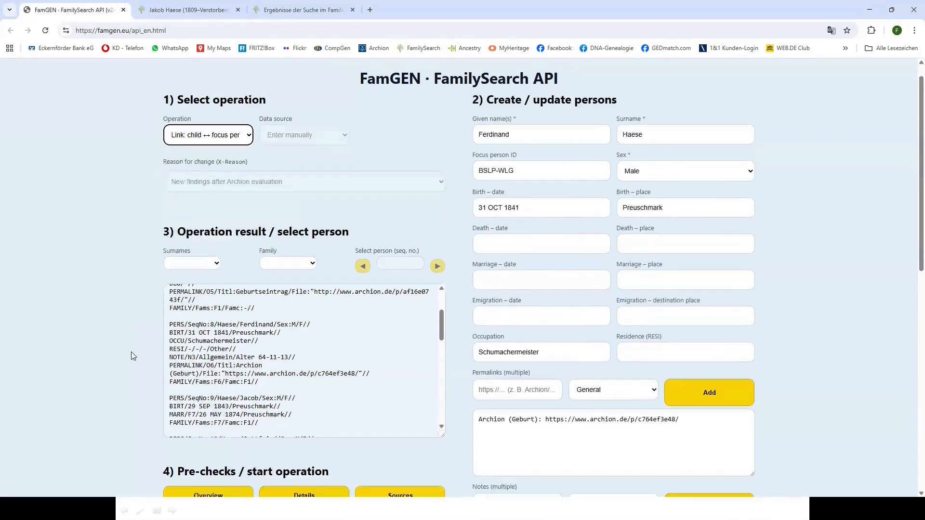
scroll(131, 352, up, 8)
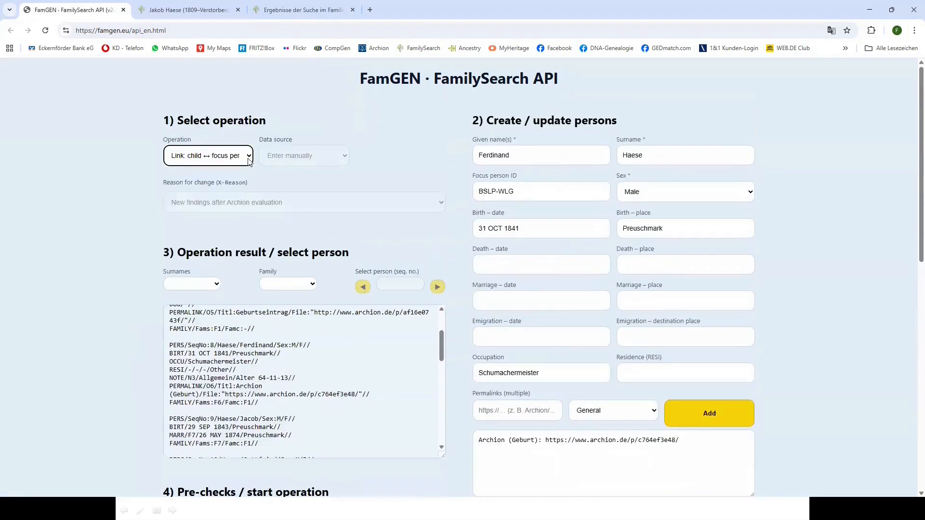
click(249, 156)
click(221, 173)
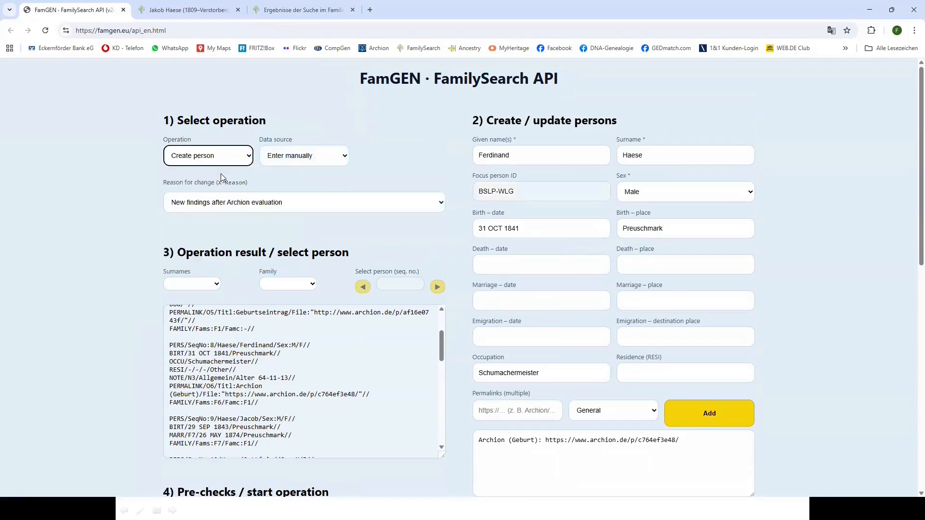
Set the data source to 'Import GED file' and load Haese_Jakob_1809.ged
click(346, 156)
click(320, 183)
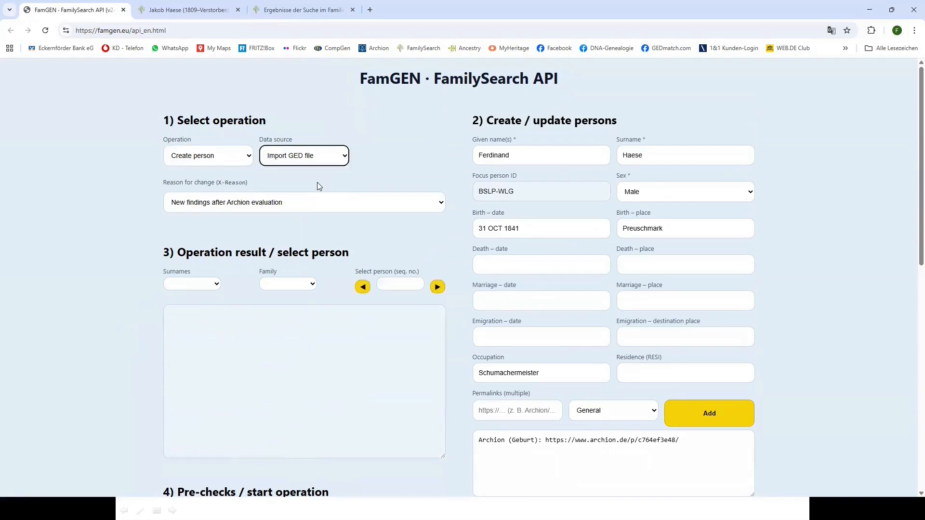
double_click(155, 79)
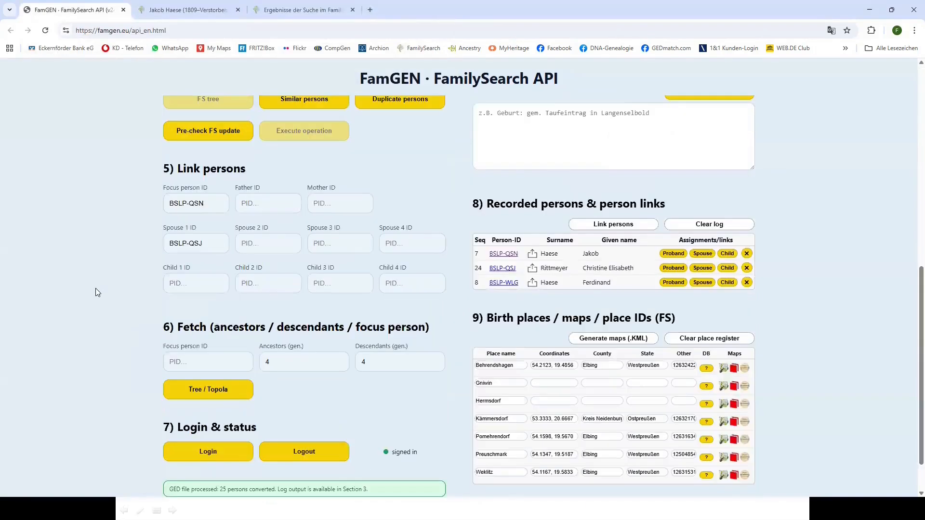
scroll(95, 292, up, 3)
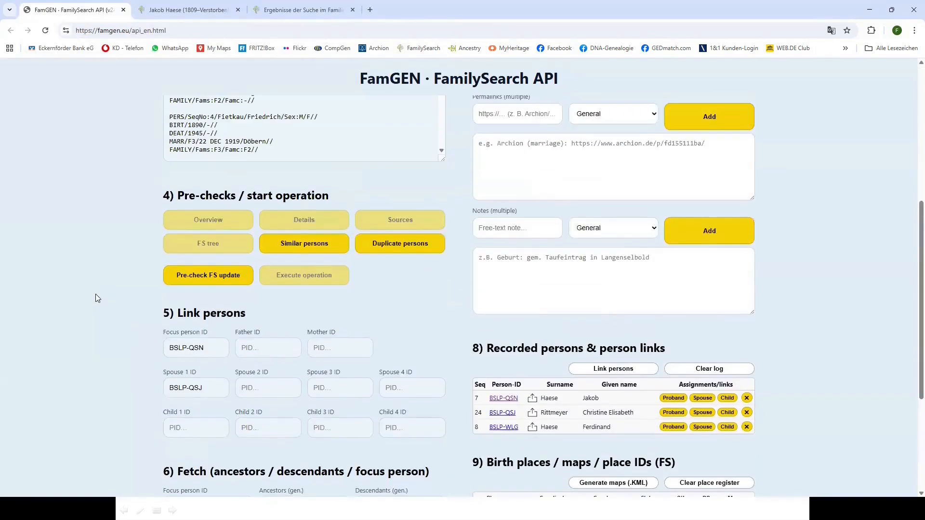
scroll(92, 303, up, 4)
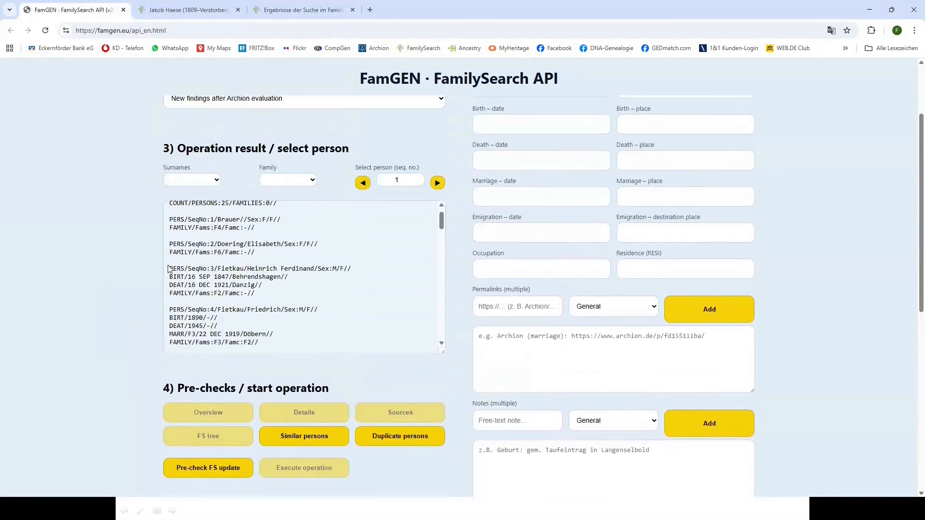
click(311, 180)
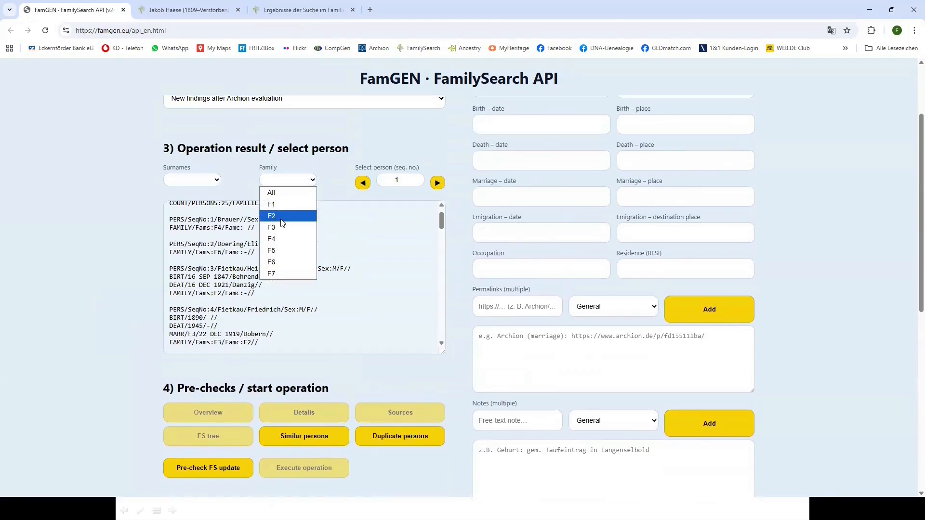
click(280, 207)
click(437, 183)
click(437, 184)
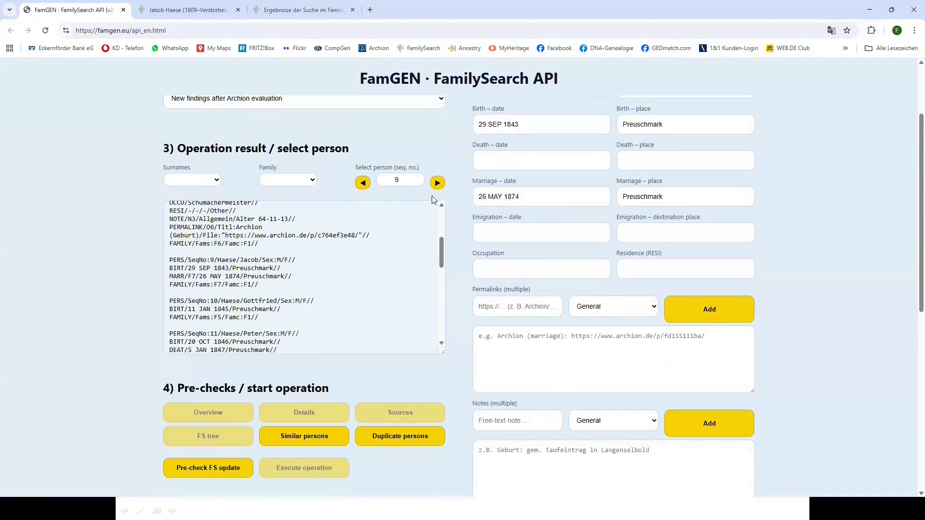
click(221, 470)
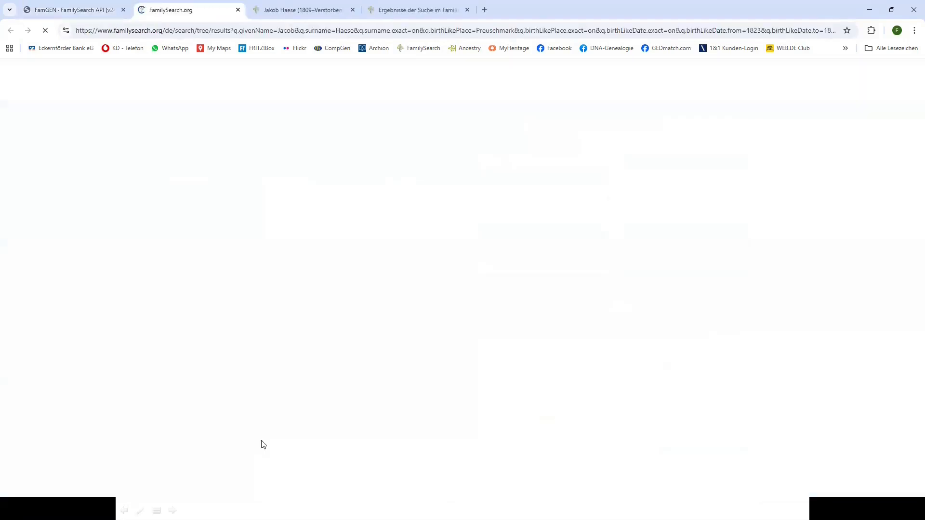
click(467, 10)
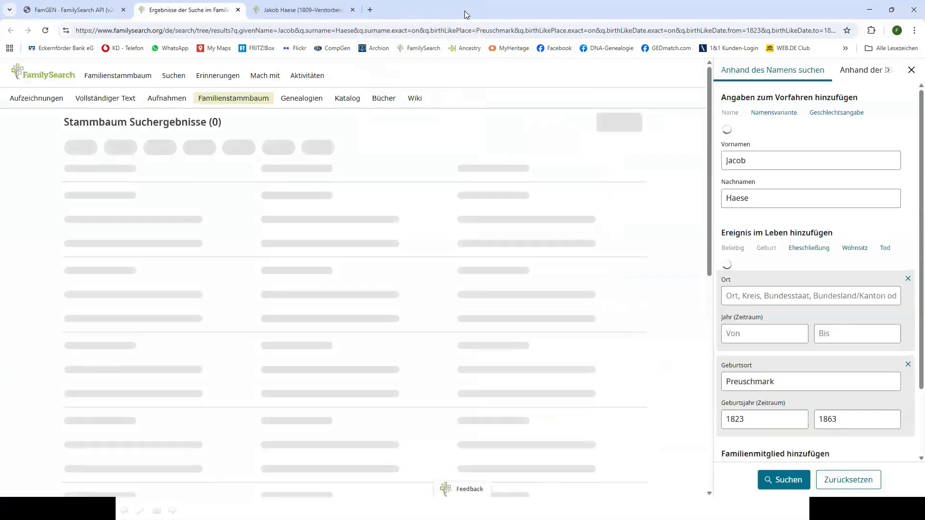
click(355, 10)
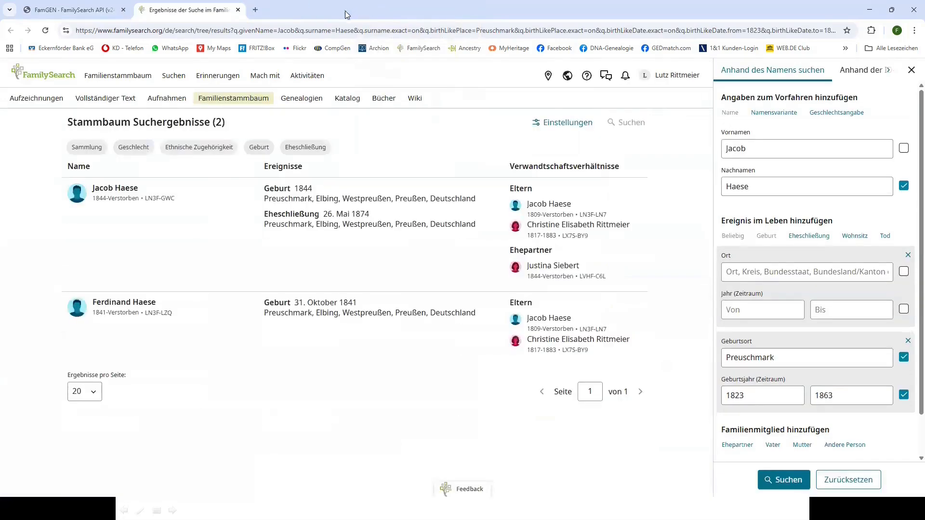
click(96, 10)
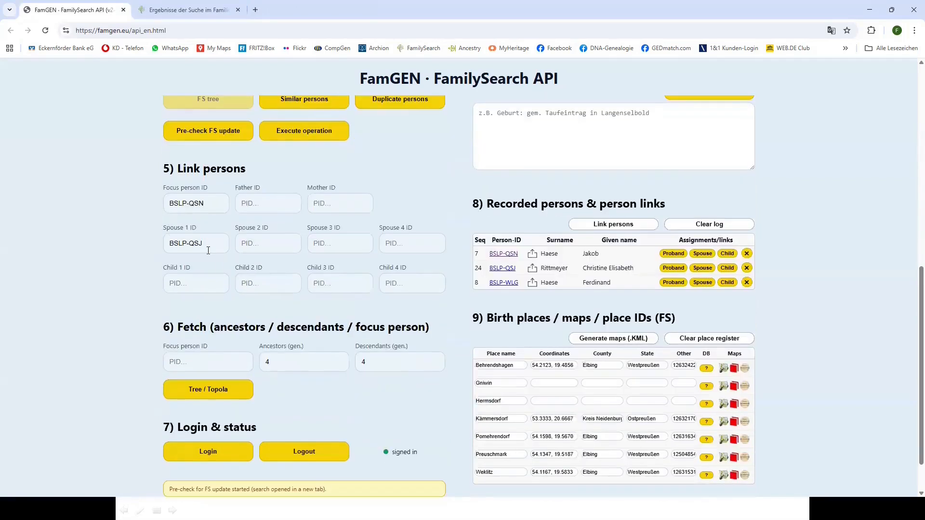
click(322, 134)
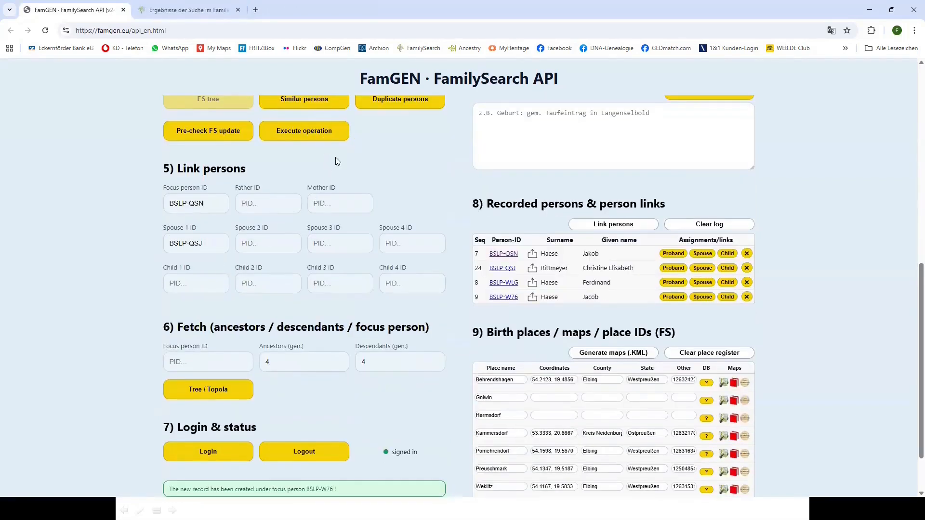
scroll(97, 289, up, 2)
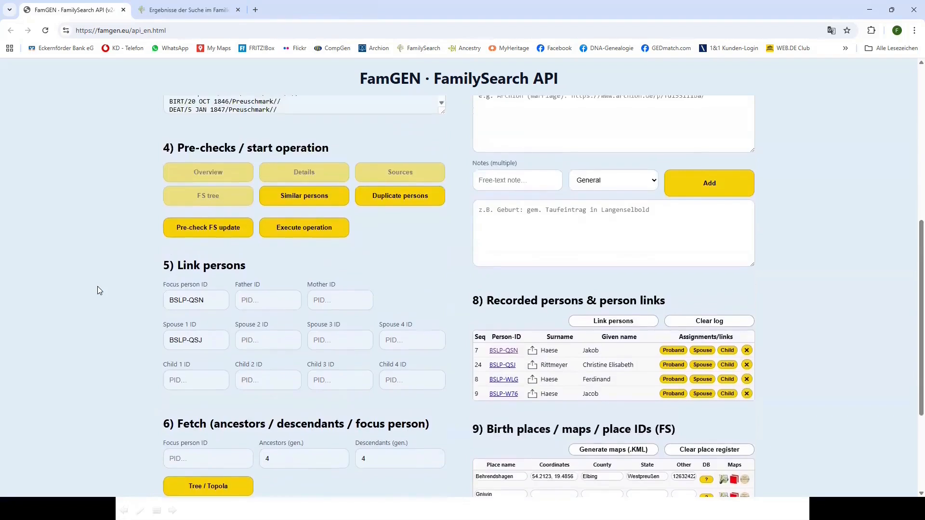
scroll(97, 290, up, 3)
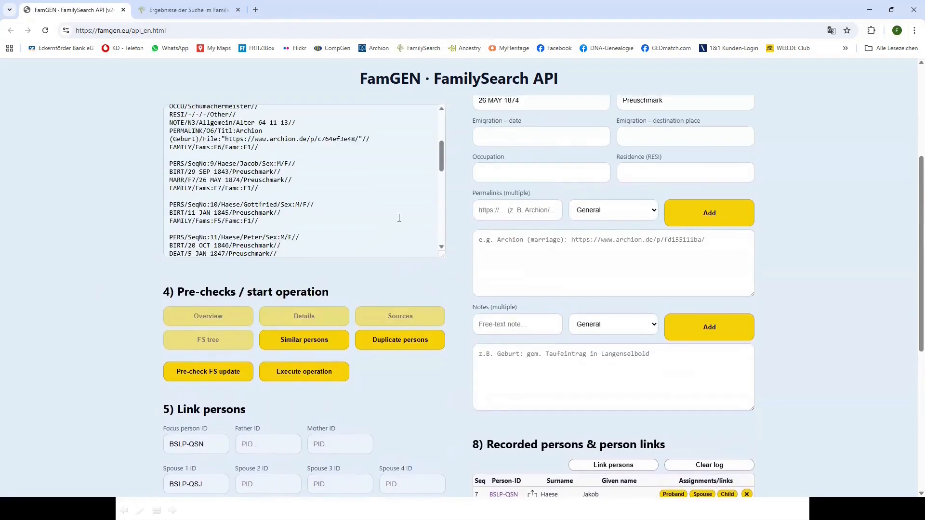
scroll(399, 266, up, 4)
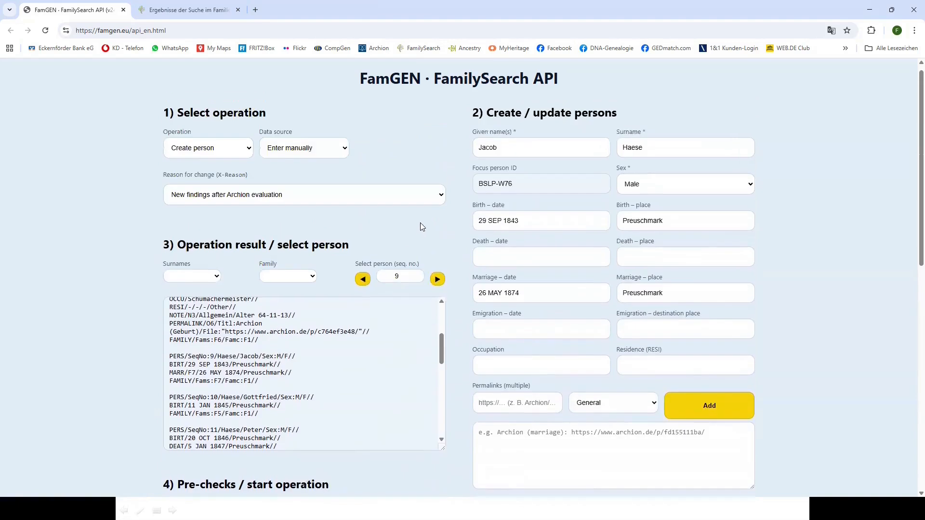
click(438, 279)
scroll(116, 376, down, 5)
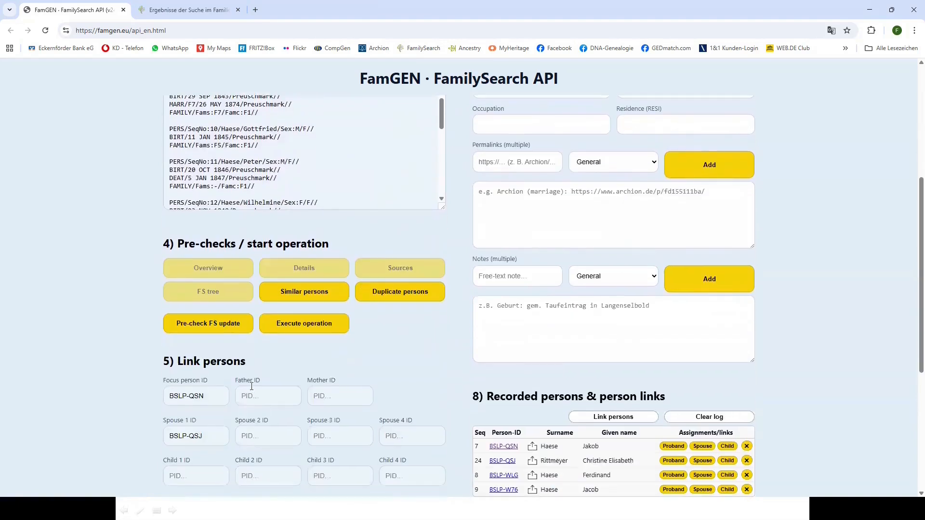
click(314, 324)
scroll(314, 324, down, 4)
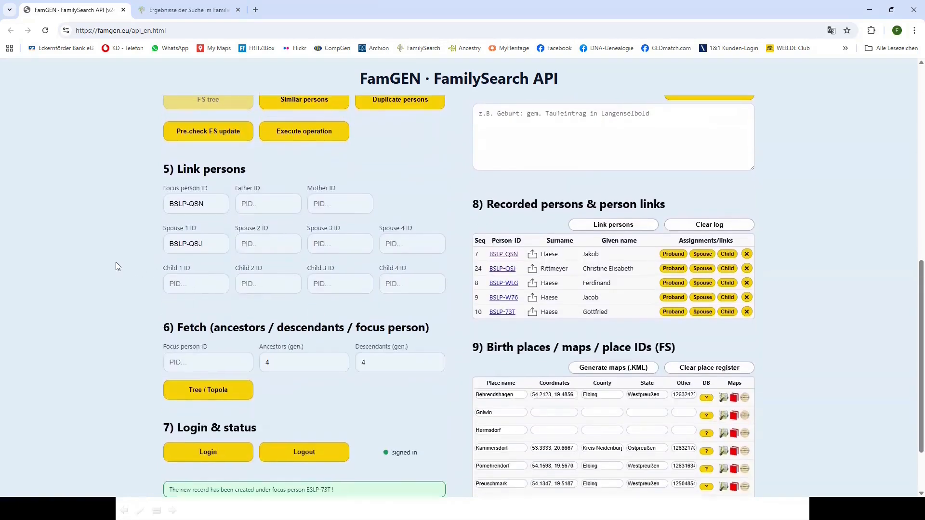
scroll(116, 262, up, 5)
scroll(118, 263, up, 3)
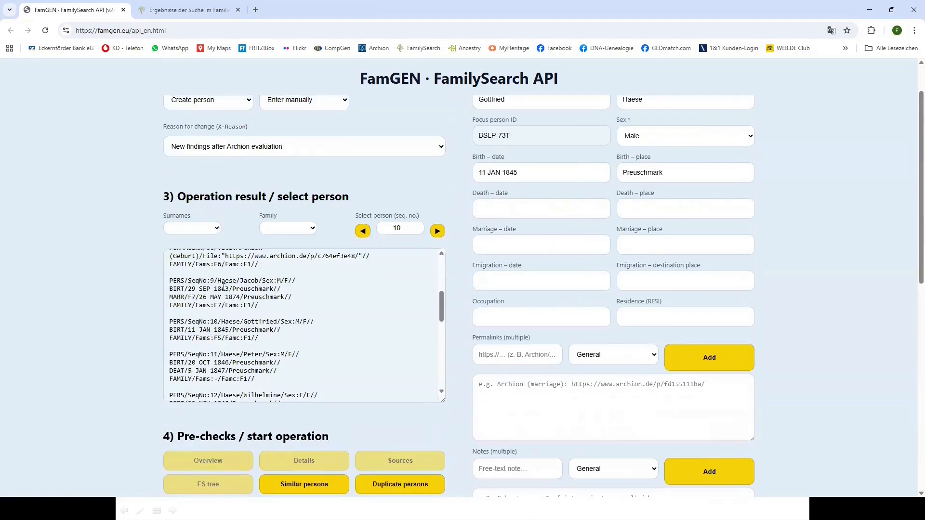
click(437, 232)
scroll(107, 338, down, 8)
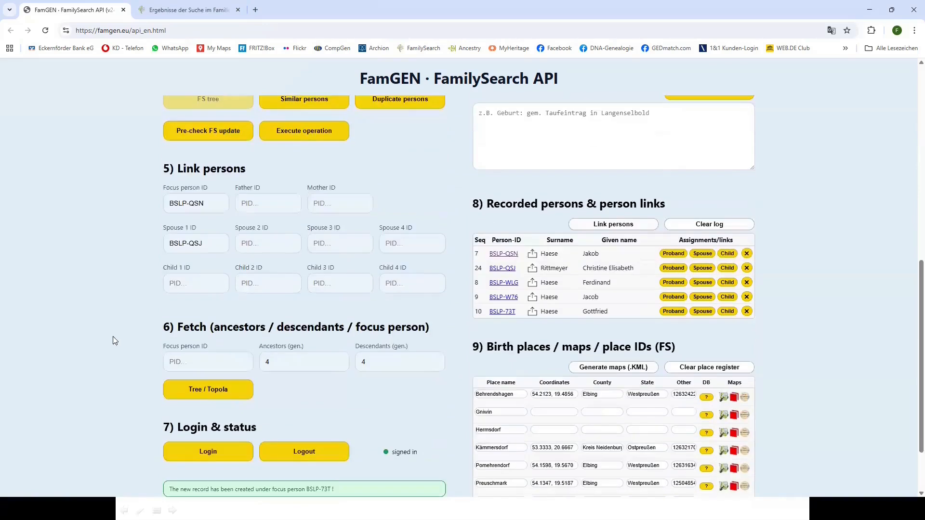
click(306, 138)
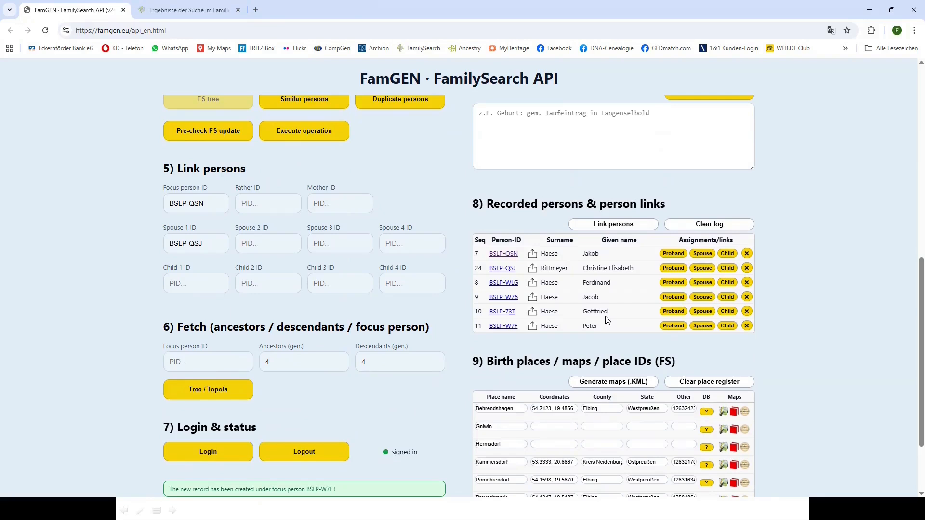
click(676, 256)
click(704, 270)
click(729, 298)
click(621, 226)
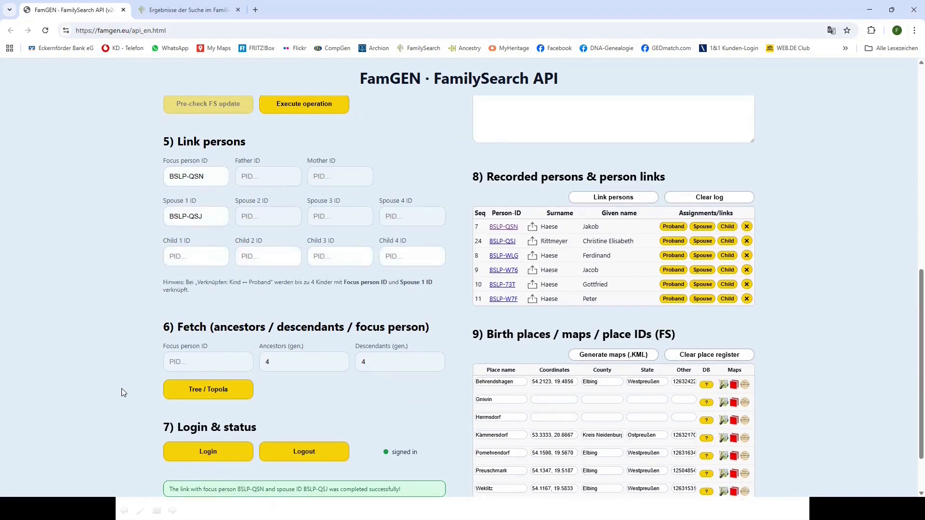
click(674, 227)
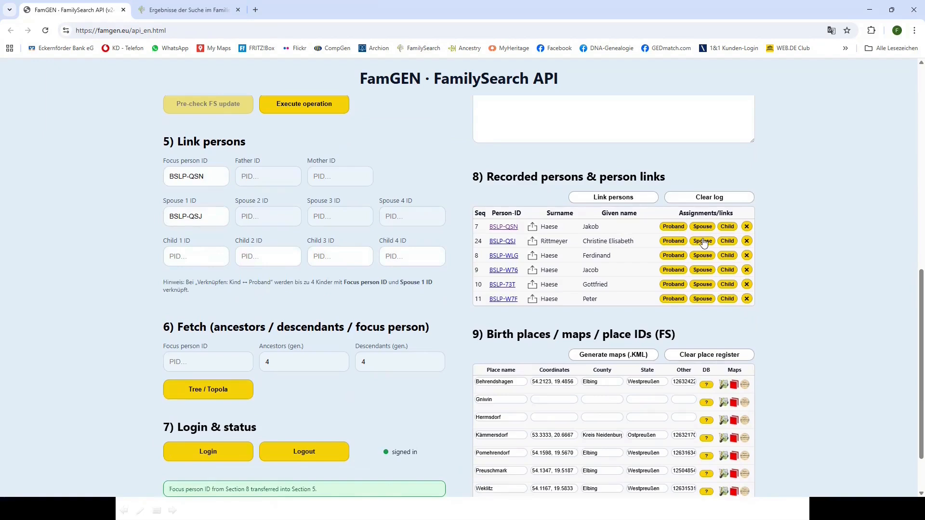
click(725, 286)
click(631, 200)
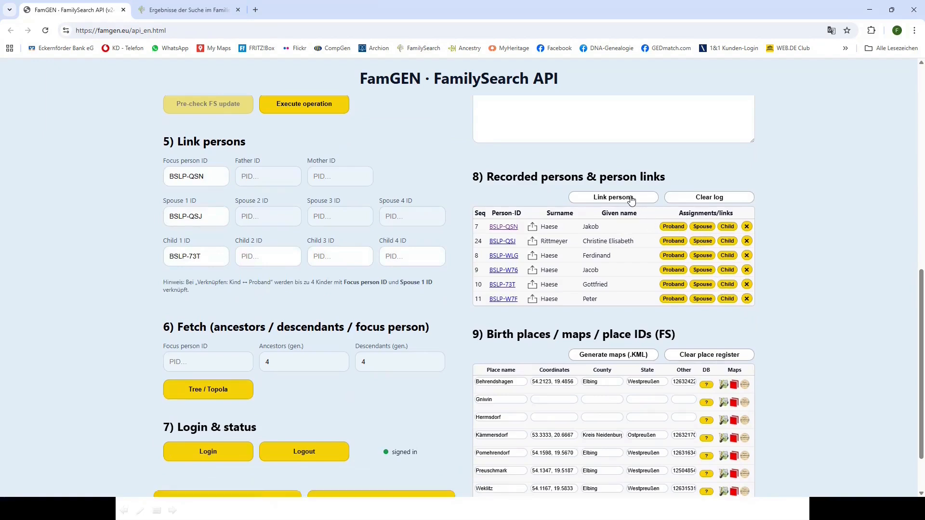
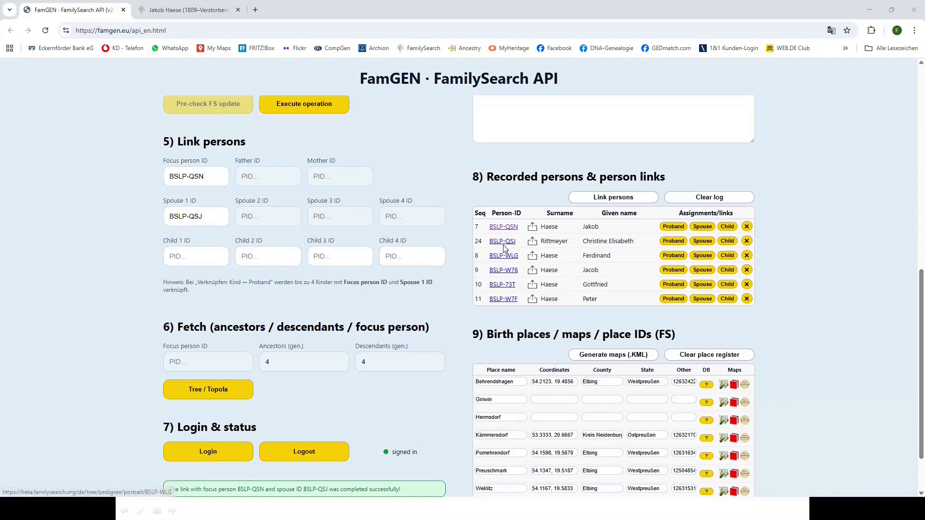
click(504, 242)
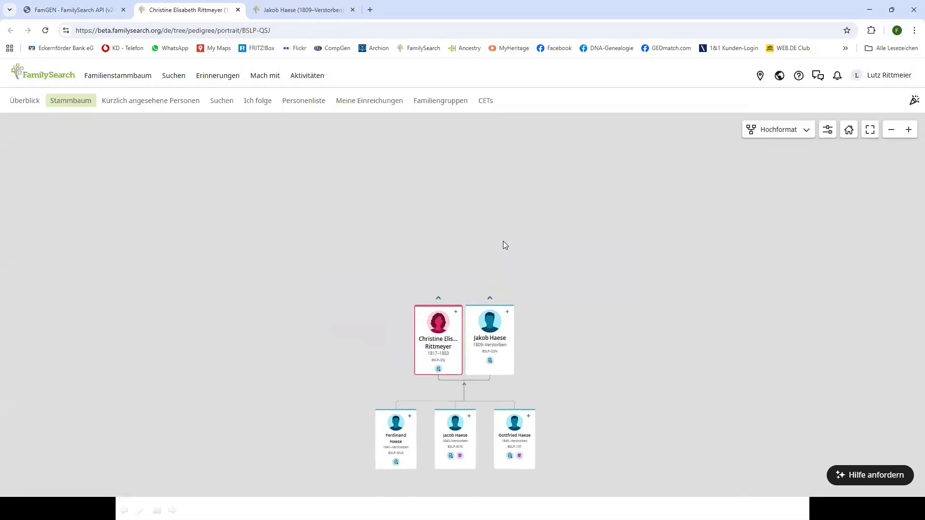
Check Christine's Heiratseintrag source and its Archion marriage image, then close the Archion and Jakob Haese tabs
click(447, 357)
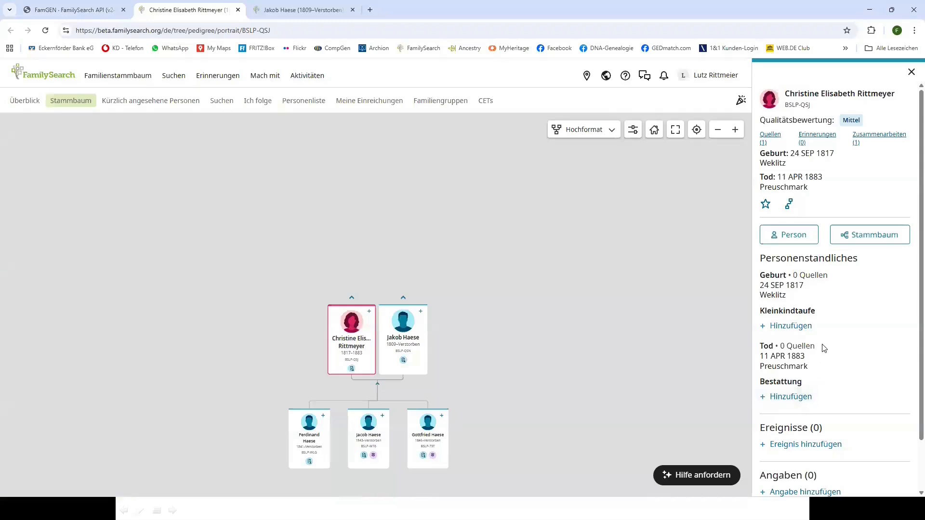
click(771, 139)
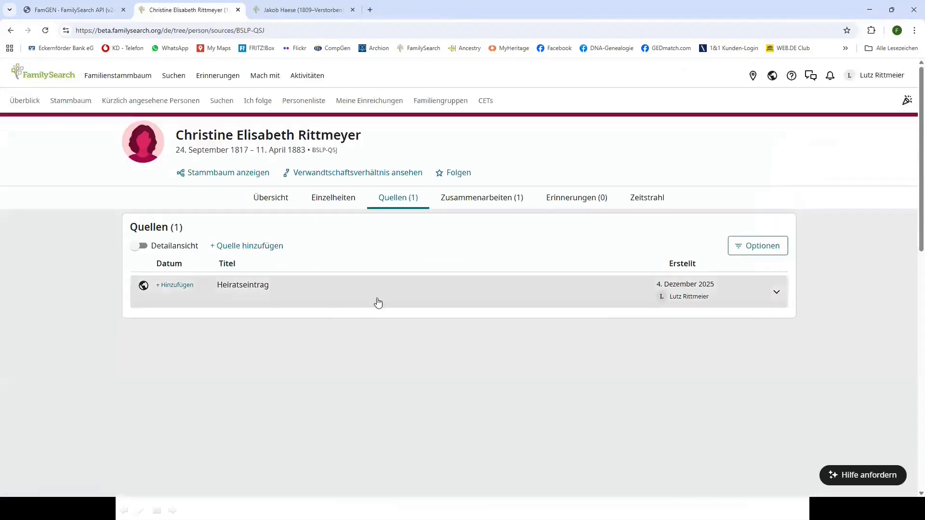
click(225, 290)
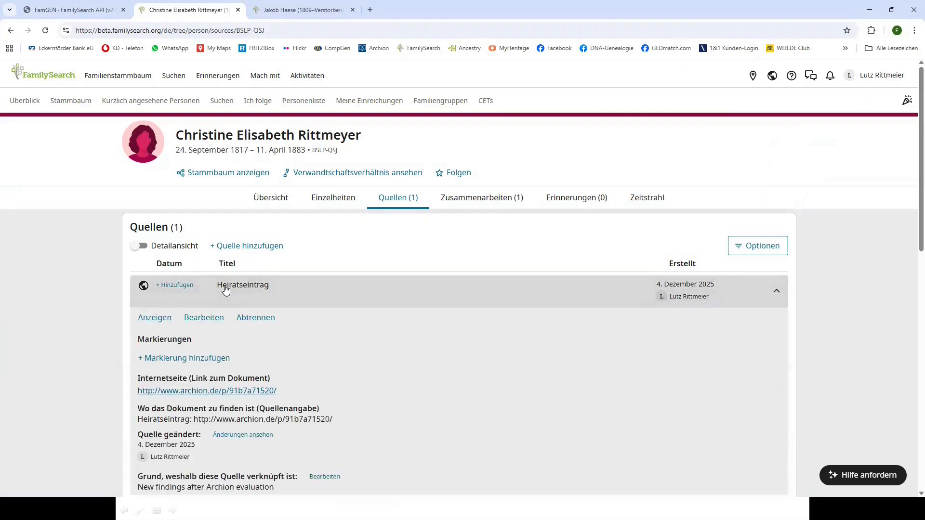
click(211, 392)
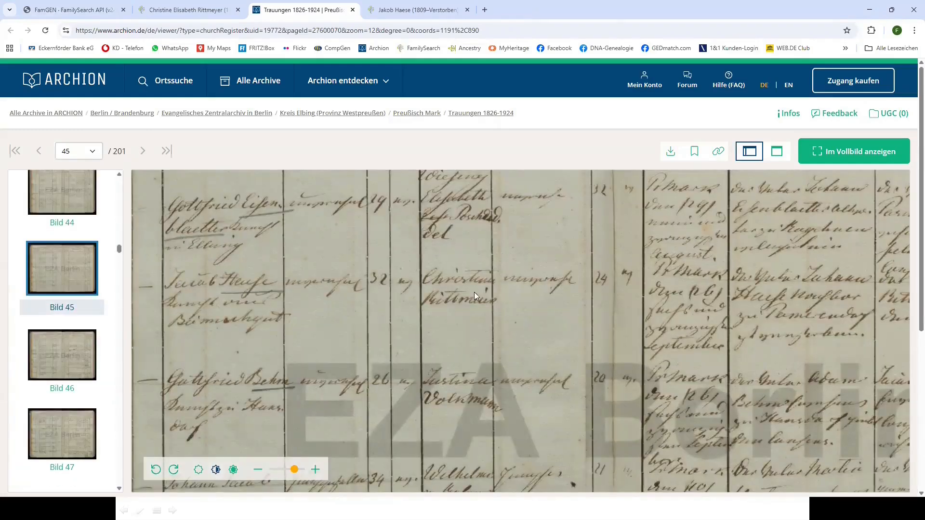
click(352, 11)
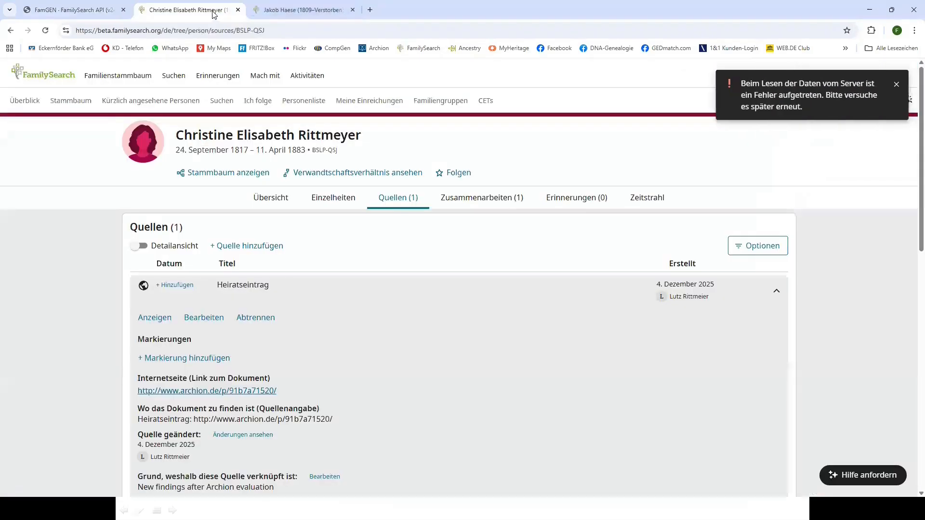
click(352, 10)
Load Jakob Haese (BSLP-QSN, born 27 JAN 1809, Pomehrendorf, Schneider) into the person form
click(74, 10)
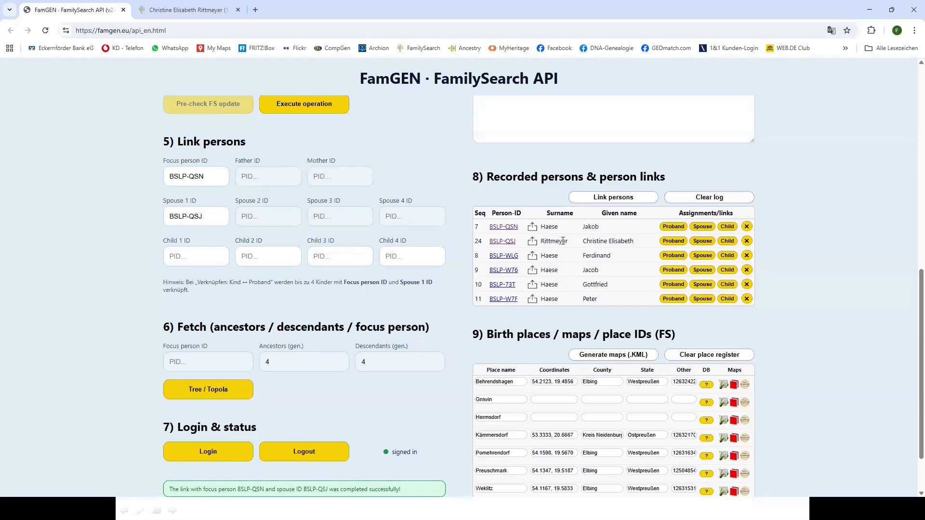
scroll(789, 202, up, 10)
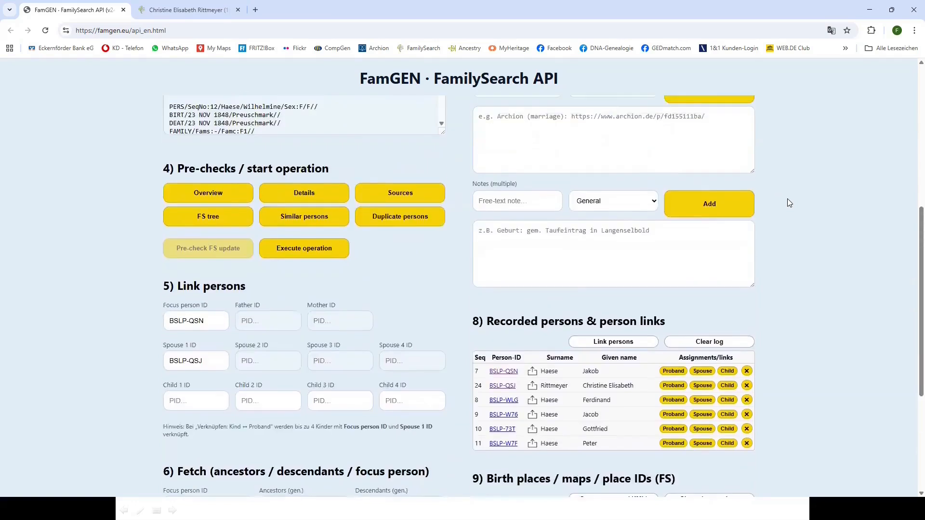
scroll(788, 201, down, 9)
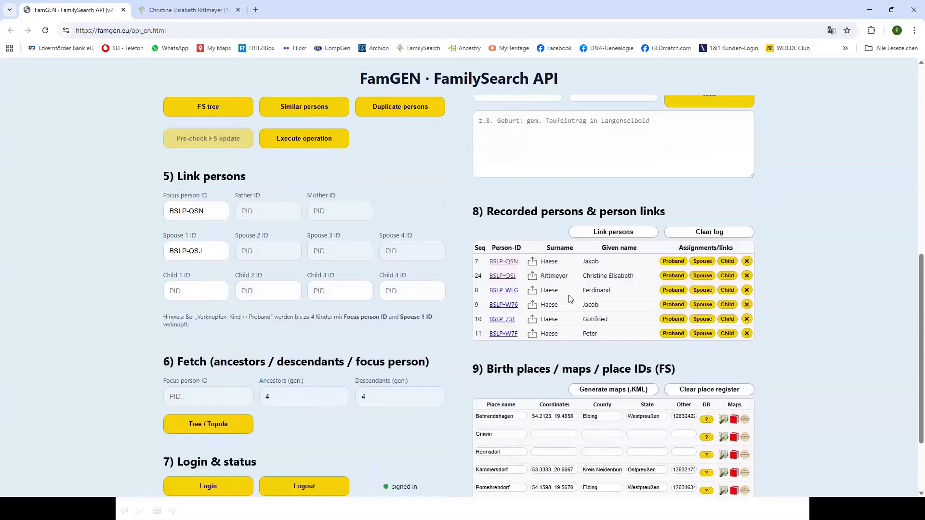
click(533, 263)
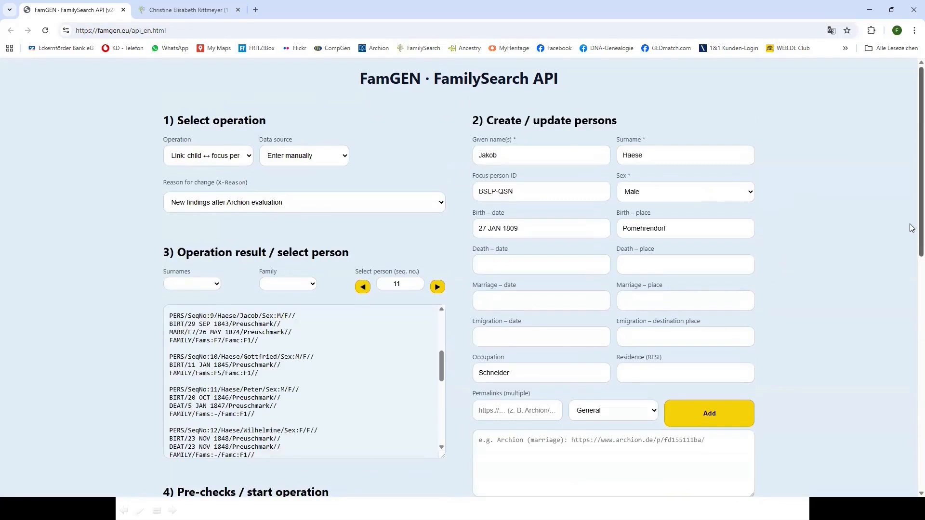
scroll(912, 228, down, 4)
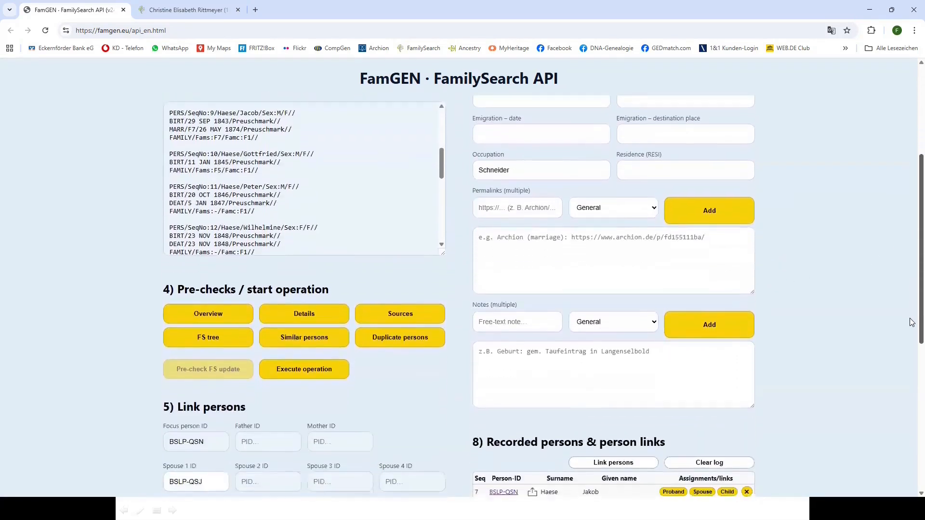
scroll(912, 337, down, 4)
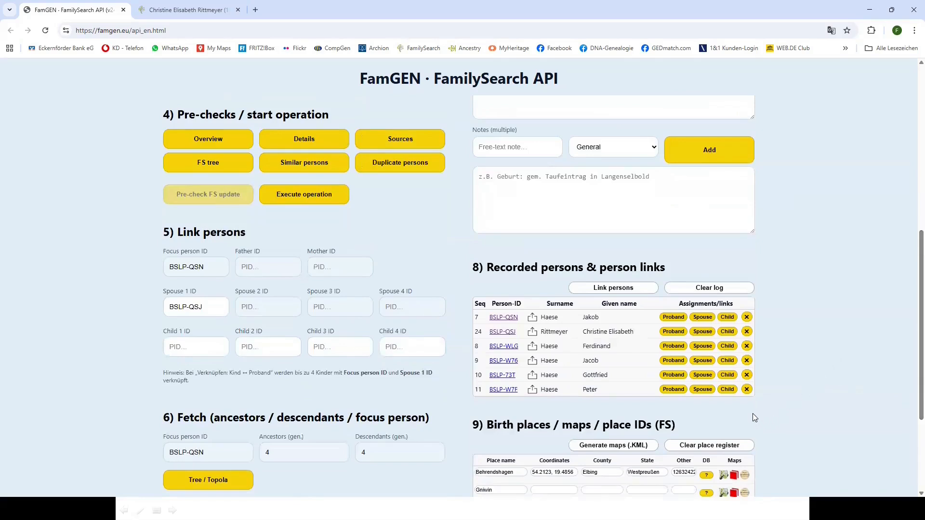
click(747, 389)
click(487, 91)
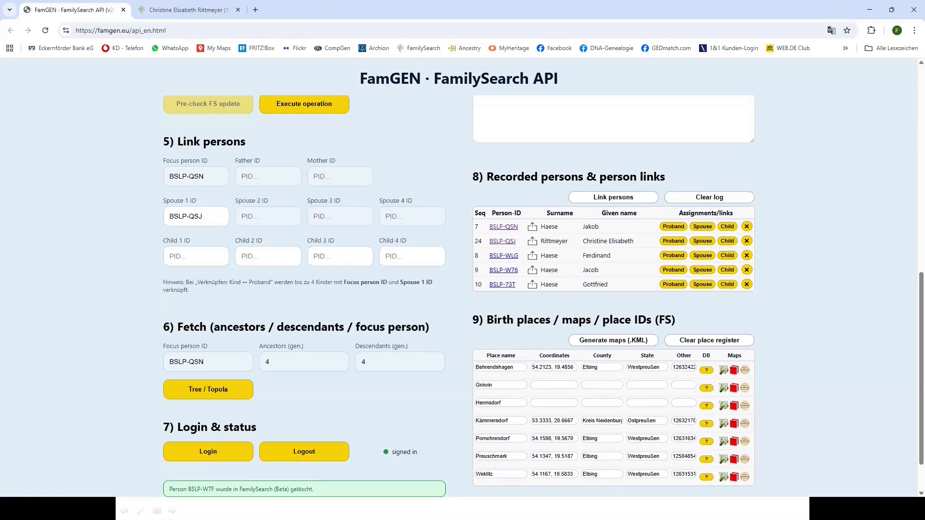
key(alt+Tab)
Set Kämmersdorf to the first FamilySearch place match (9395116) and view Pomehrendorf on OpenTopoMap
click(707, 424)
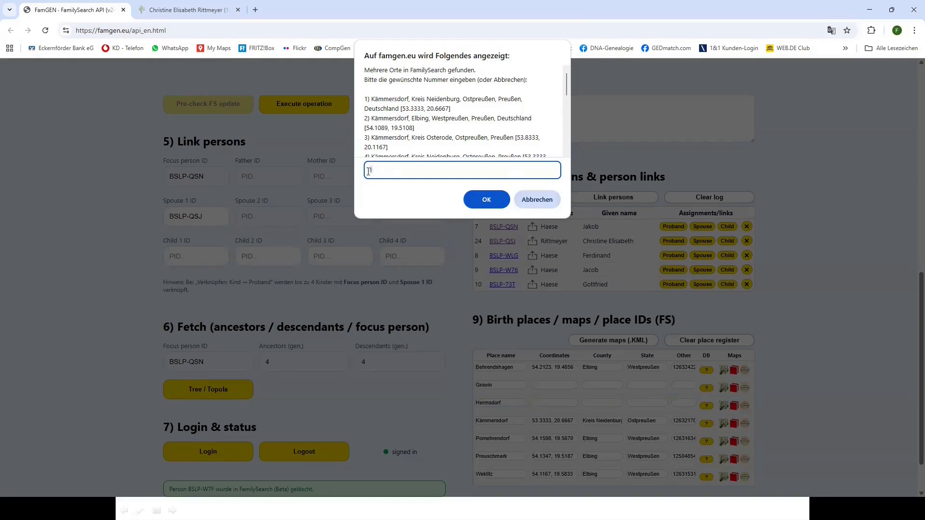
click(481, 200)
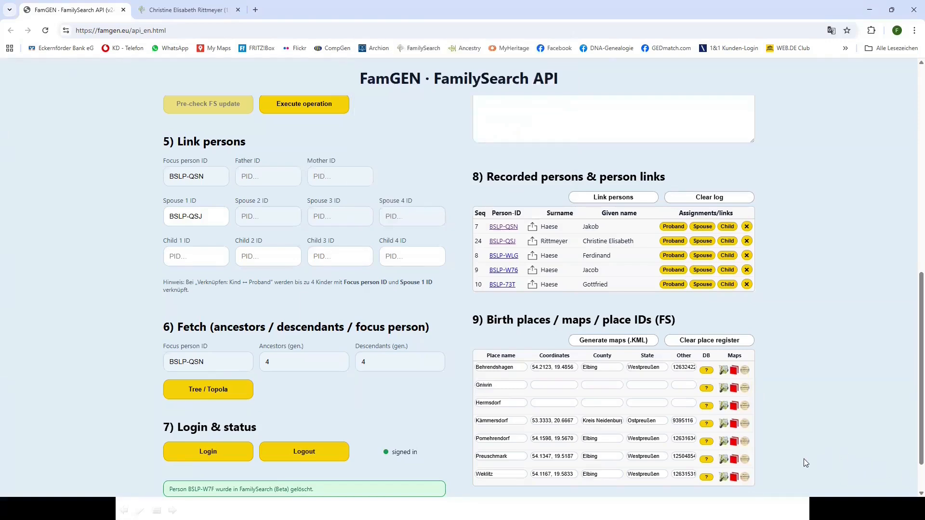
click(724, 442)
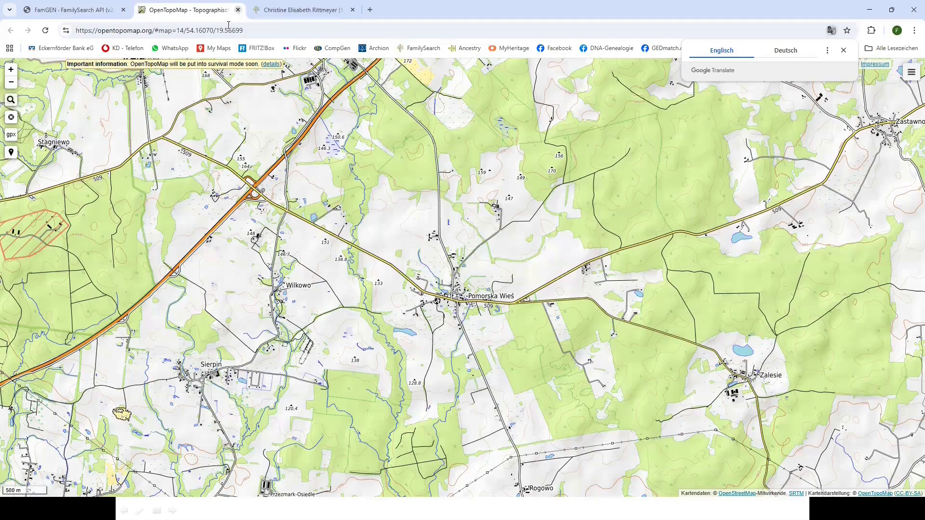
Overlay the ELBING 1940 map around Preuschmark in Virtuelles Kartenforum, then close the map tabs
click(238, 10)
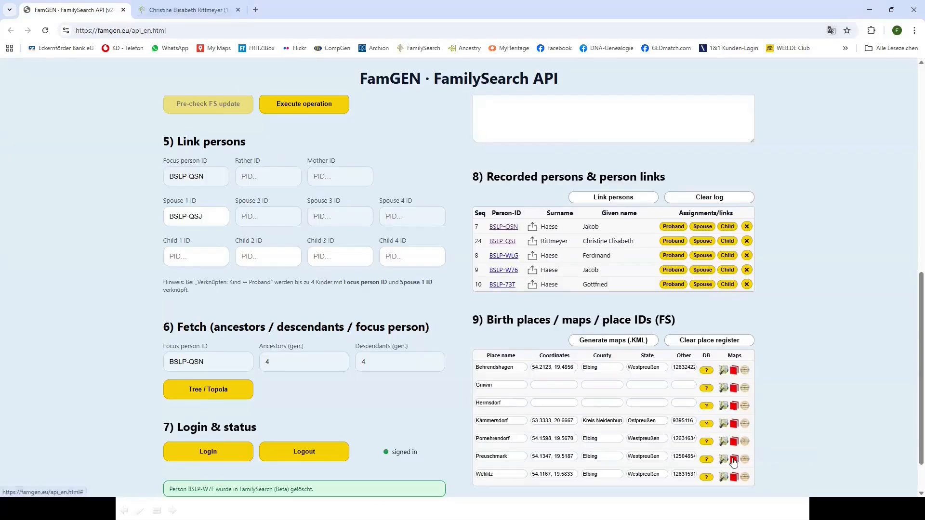
click(730, 460)
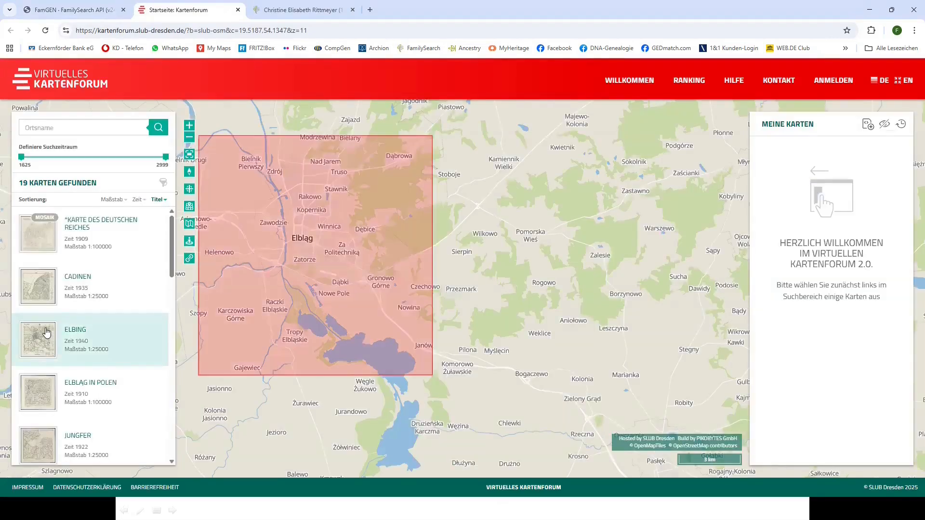
double_click(46, 333)
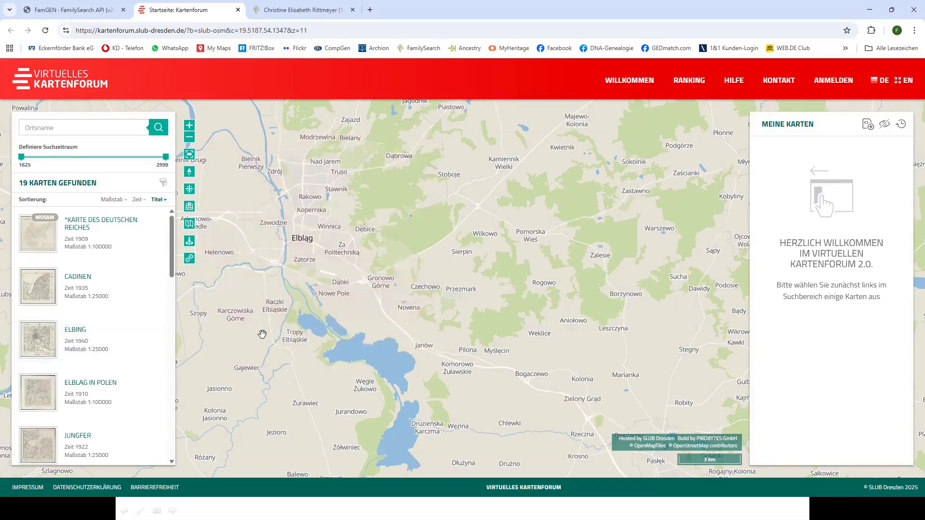
drag(41, 348, 372, 363)
click(52, 342)
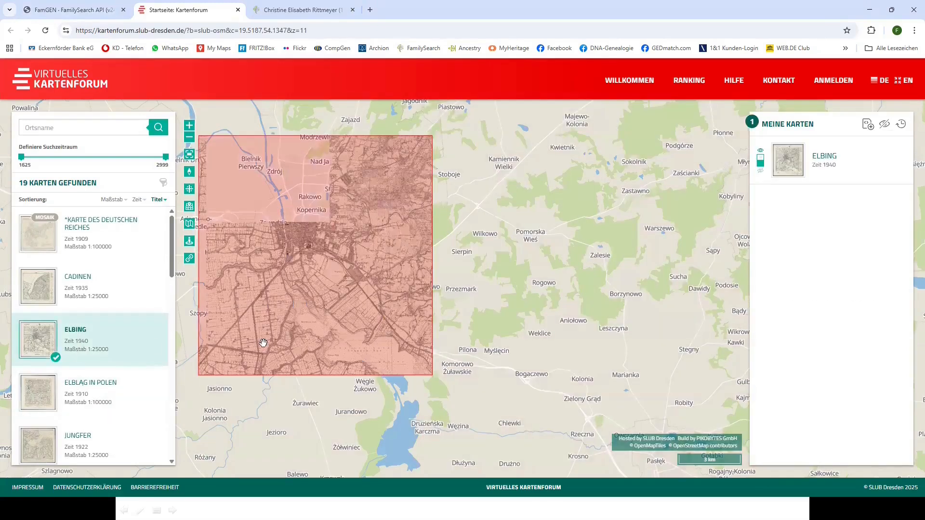
scroll(270, 341, up, 1)
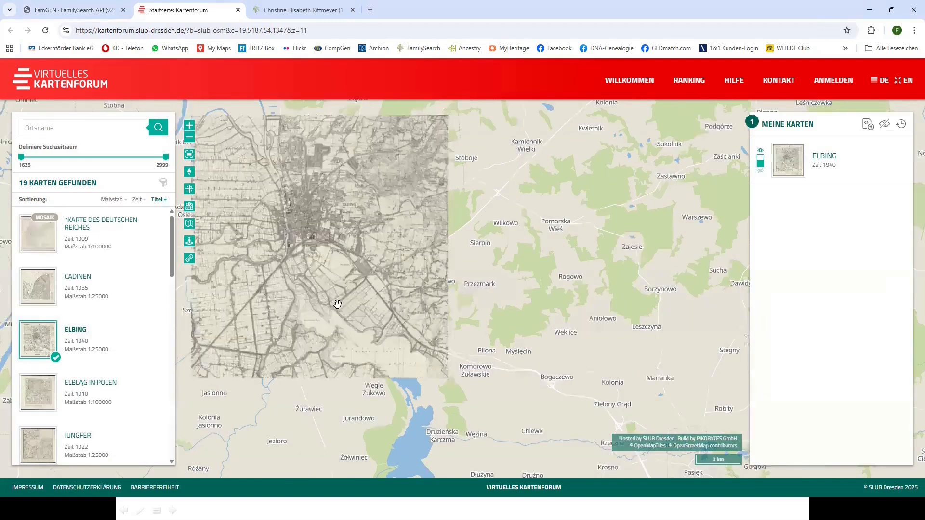
scroll(338, 298, up, 1)
scroll(360, 254, up, 1)
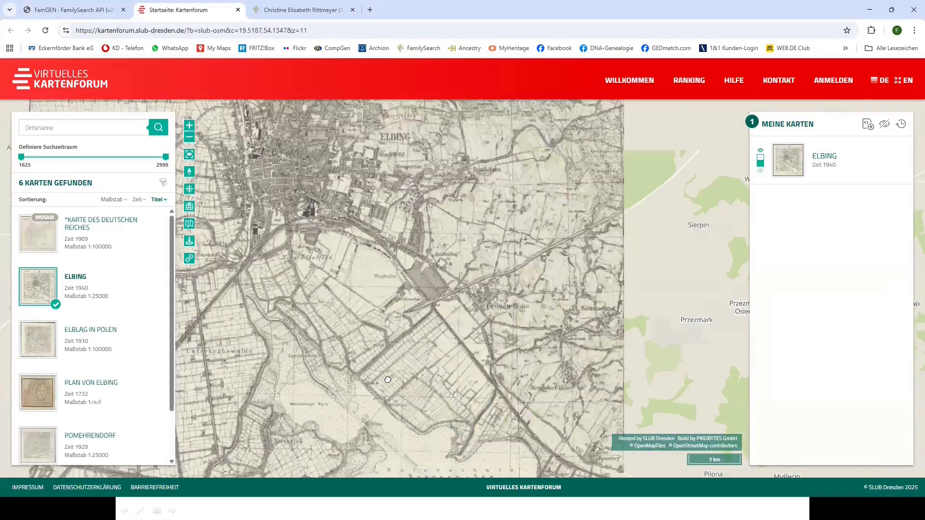
drag(381, 178, 394, 239)
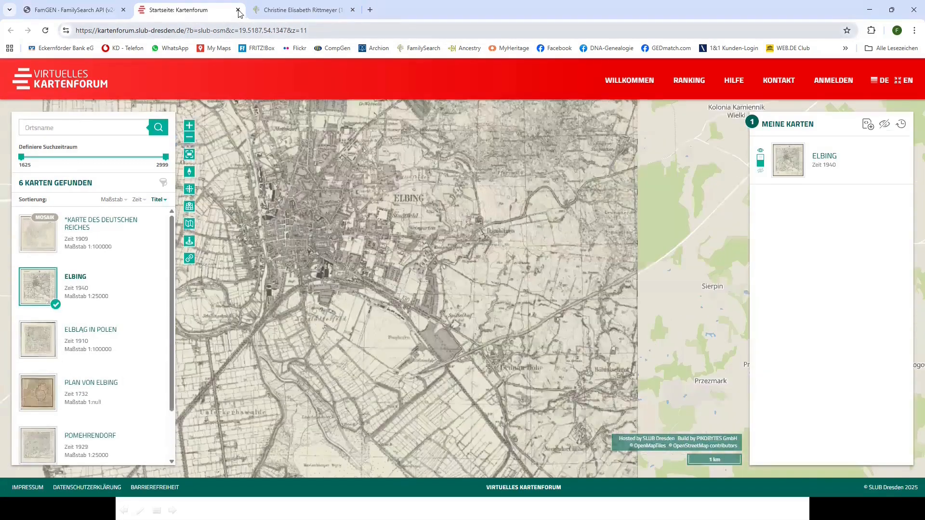
click(238, 10)
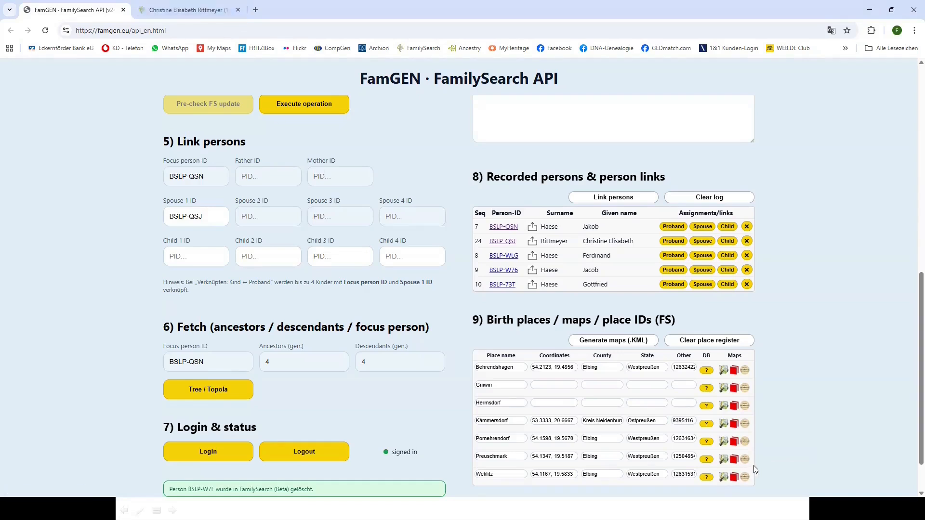
Look up Pomehrendorf's entry and historic map in Meyers Gazetteer, then close the FamilySearch tab
click(745, 442)
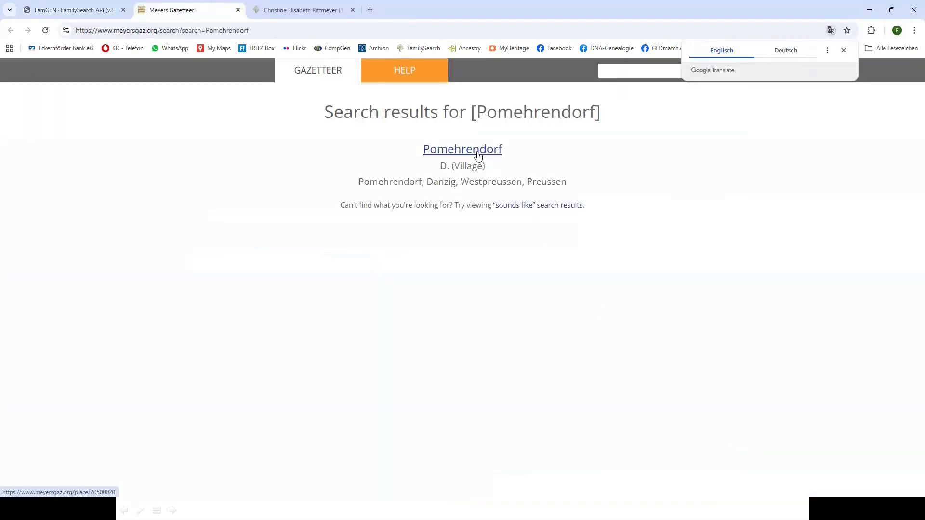
click(478, 155)
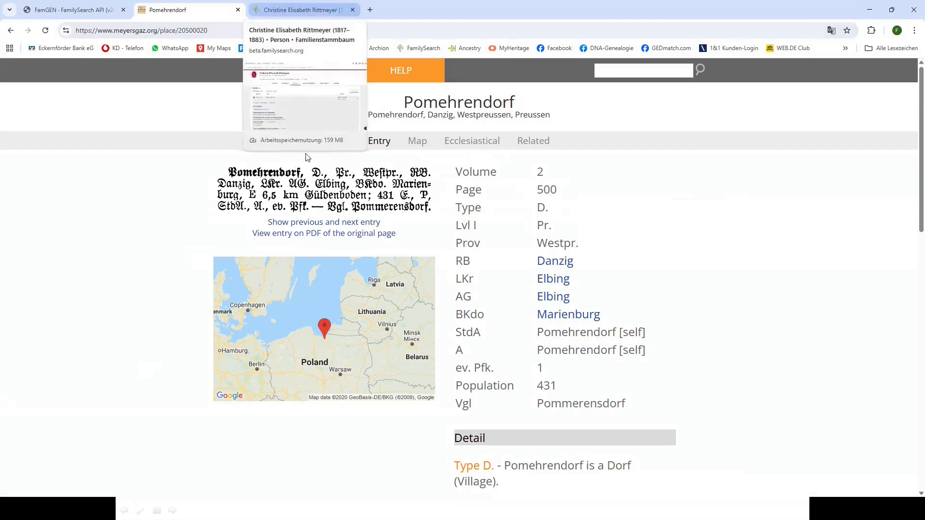
click(329, 330)
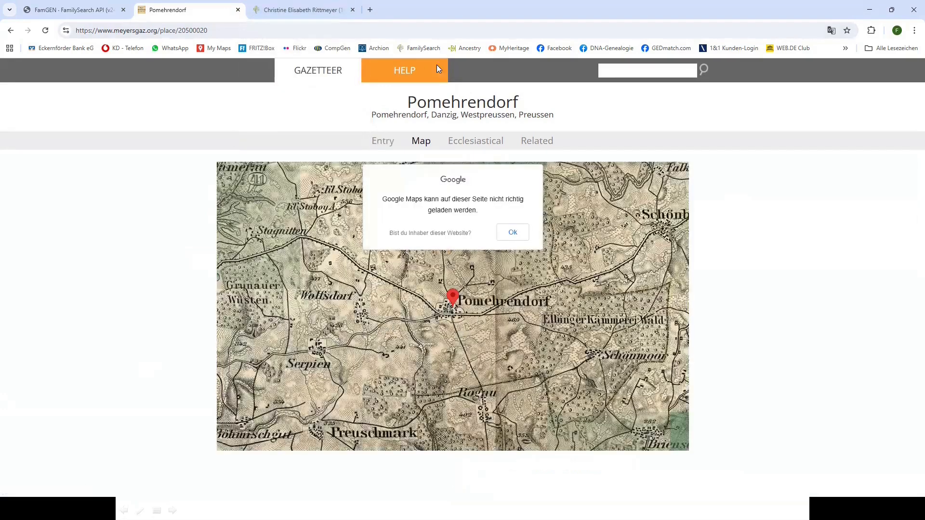
click(353, 10)
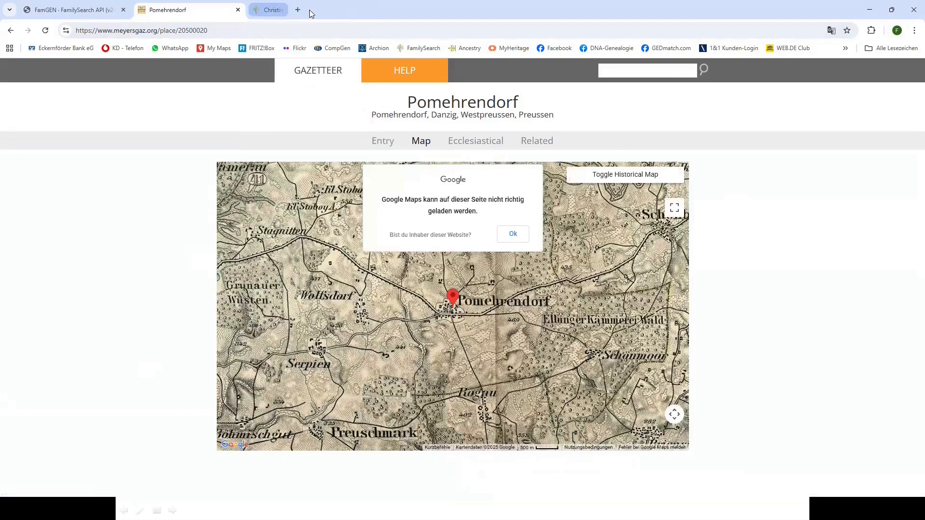
click(111, 16)
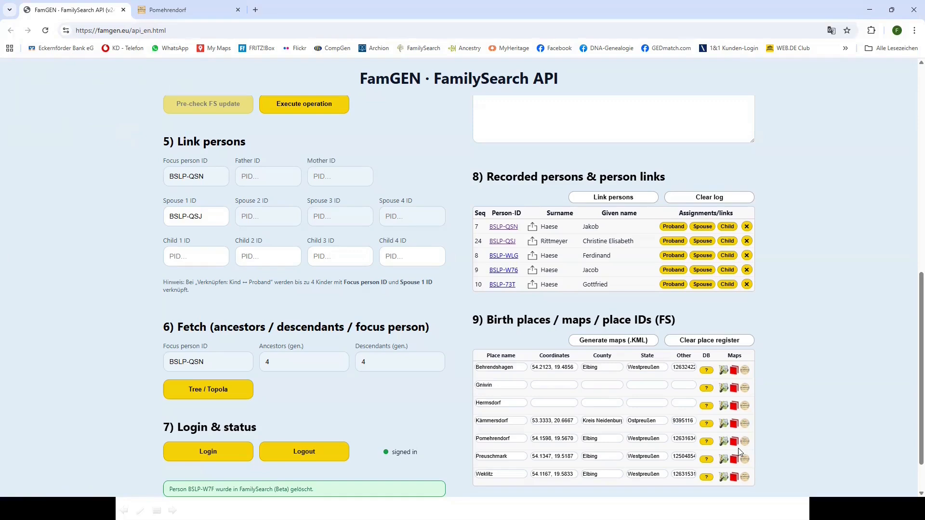
Review the 27+ Hermsdorf matches in Meyers Gazetteer, then close both gazetteer tabs
click(745, 409)
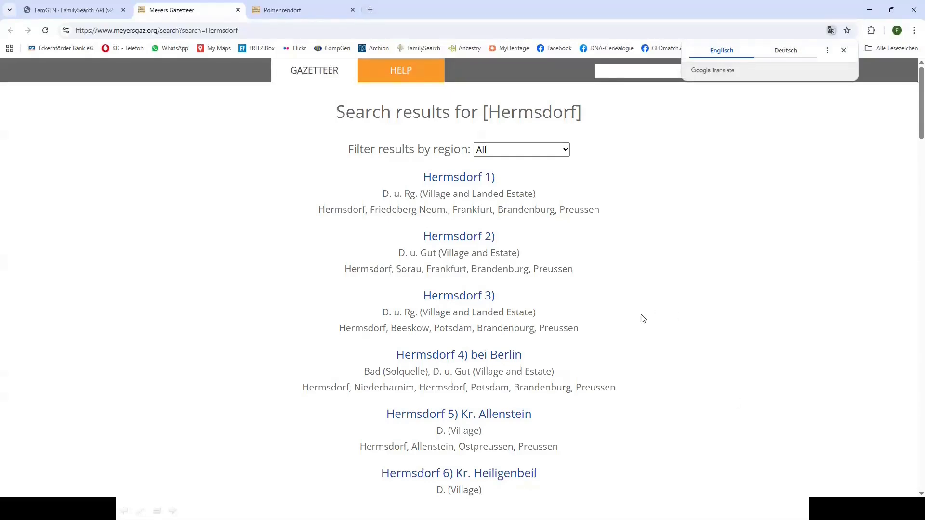
scroll(437, 238, down, 9)
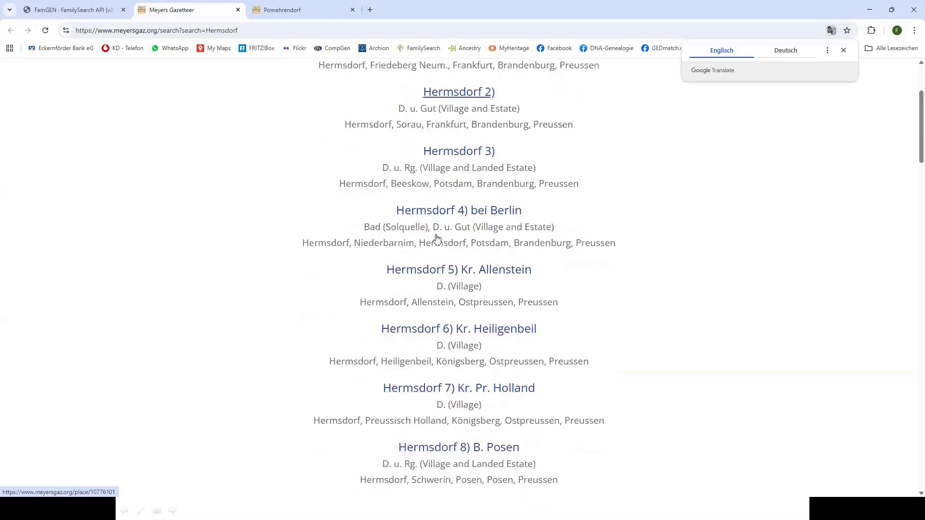
scroll(437, 238, down, 7)
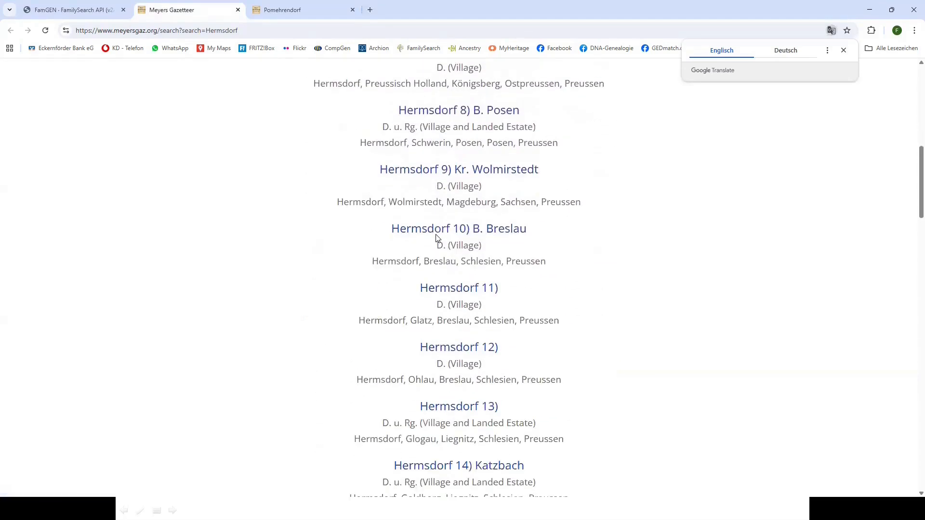
scroll(437, 239, down, 2)
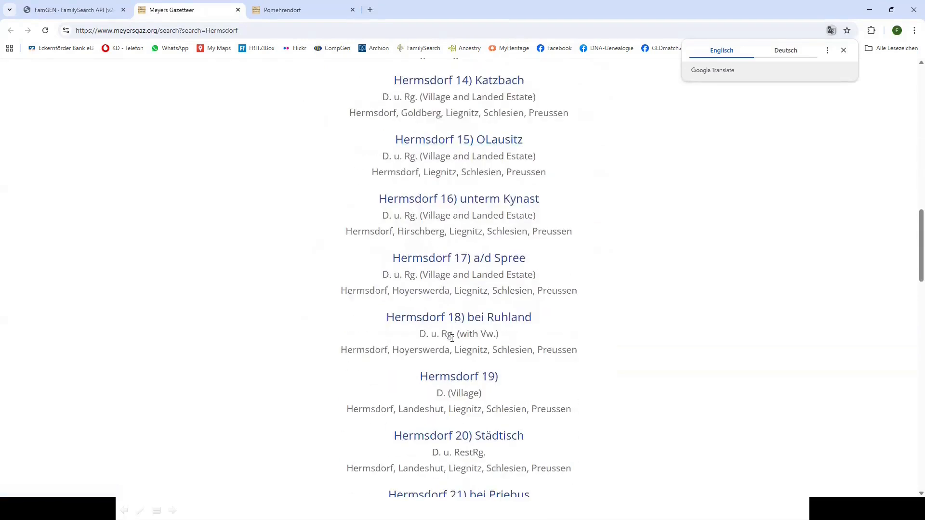
scroll(452, 338, down, 4)
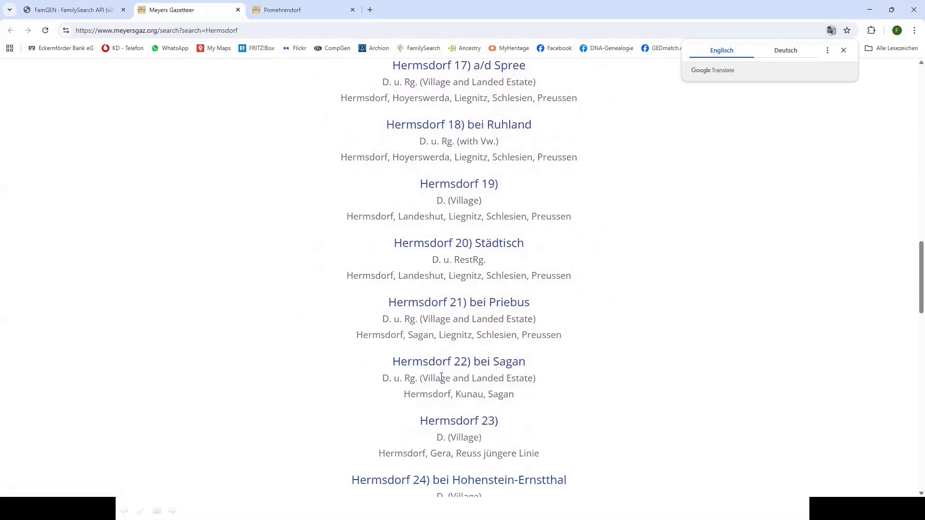
scroll(441, 377, down, 4)
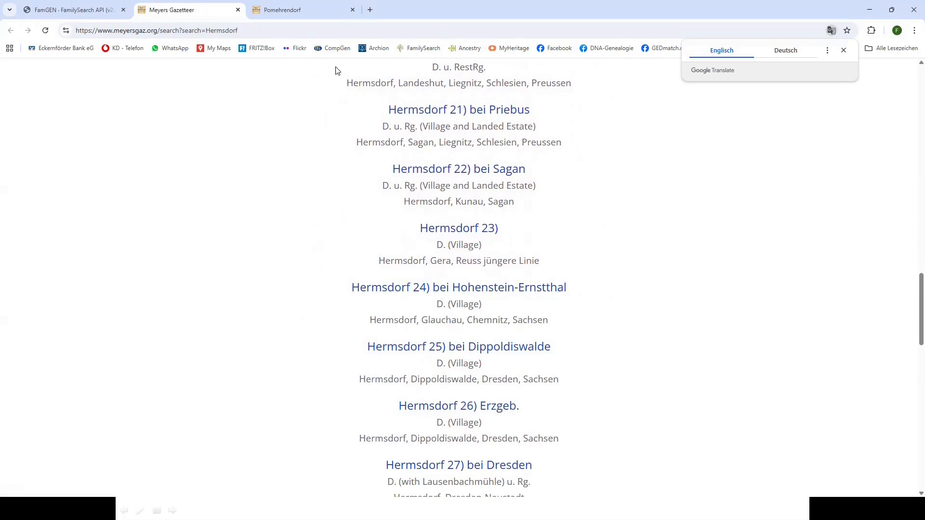
click(353, 10)
click(237, 9)
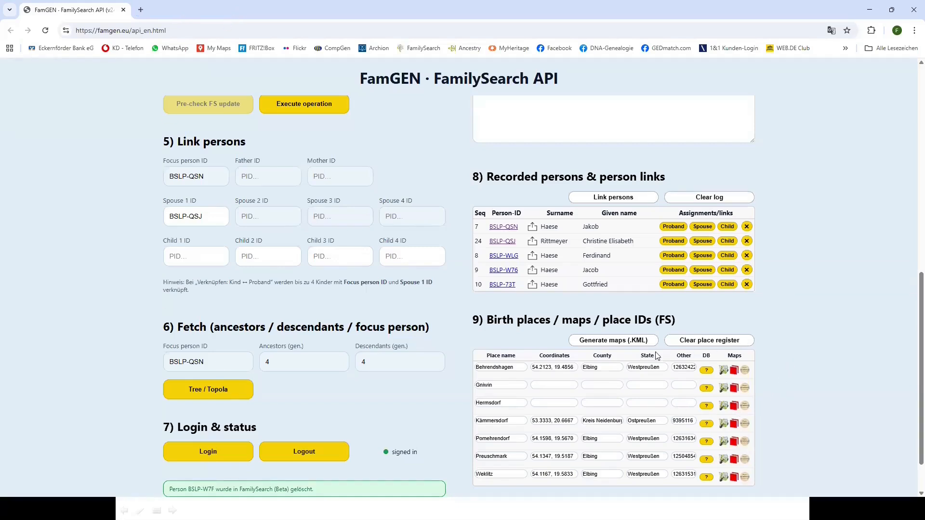
Generate the birthplace map file FamGEN_2025-12-04T1917.kml and open the download
scroll(801, 354, down, 2)
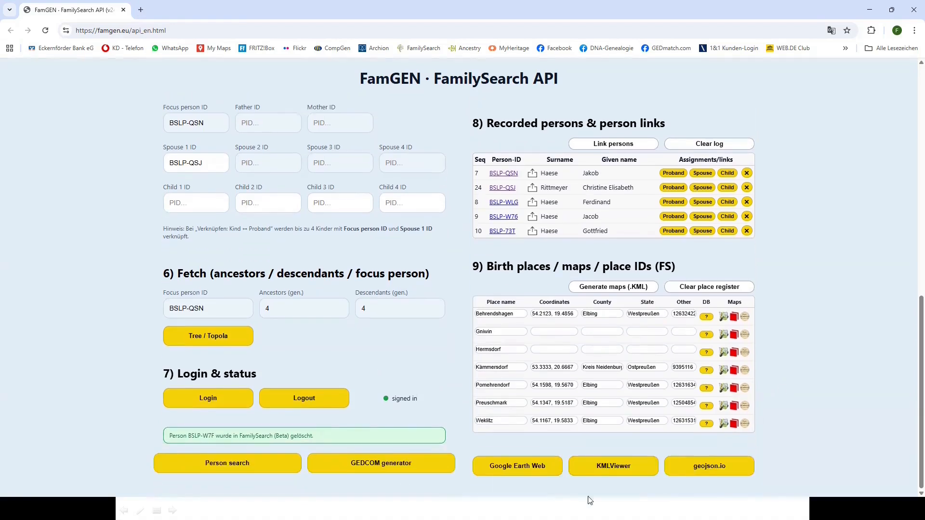
click(614, 466)
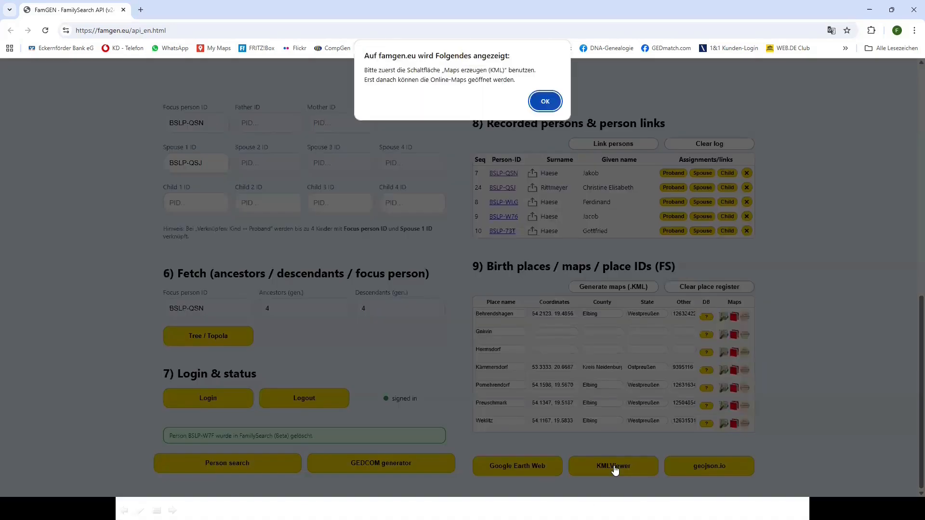
click(549, 102)
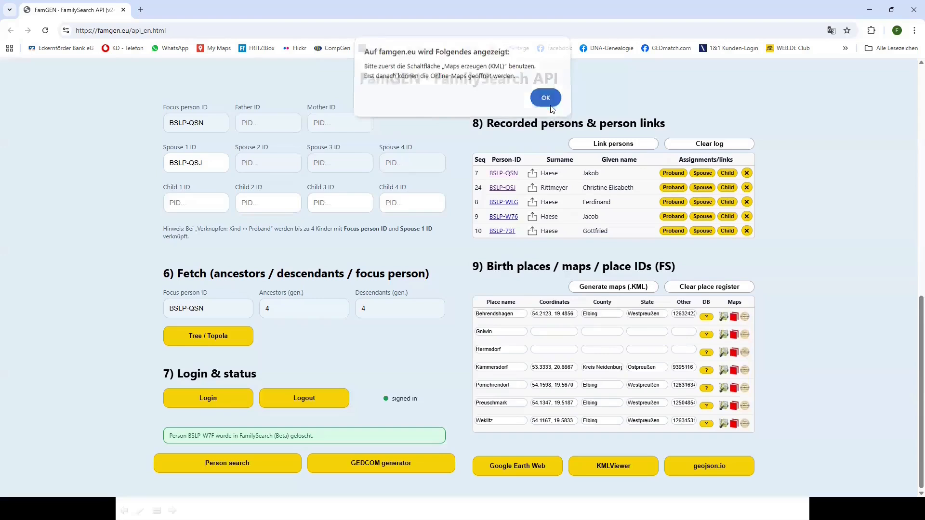
click(621, 288)
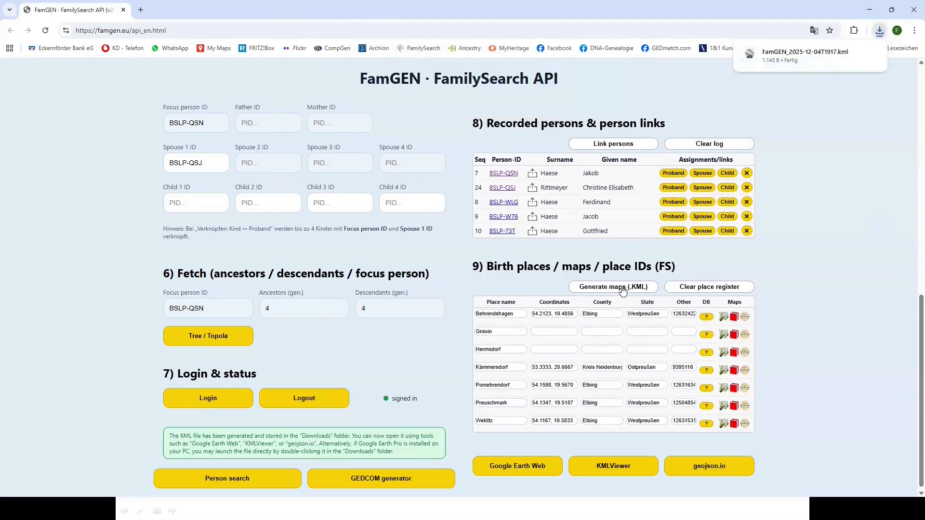
click(873, 54)
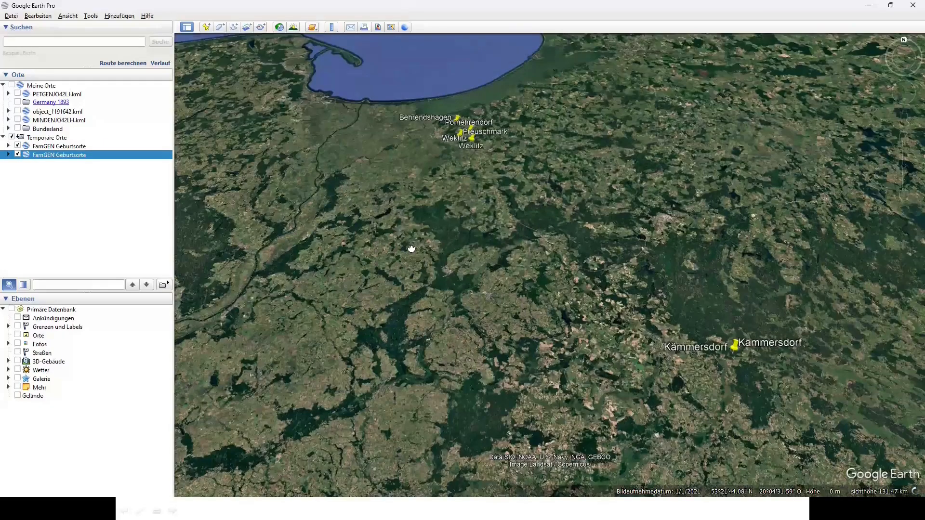
View the birthplace placemarks in Google Earth Pro, then quit it, discarding the temporary places
drag(411, 249, 484, 347)
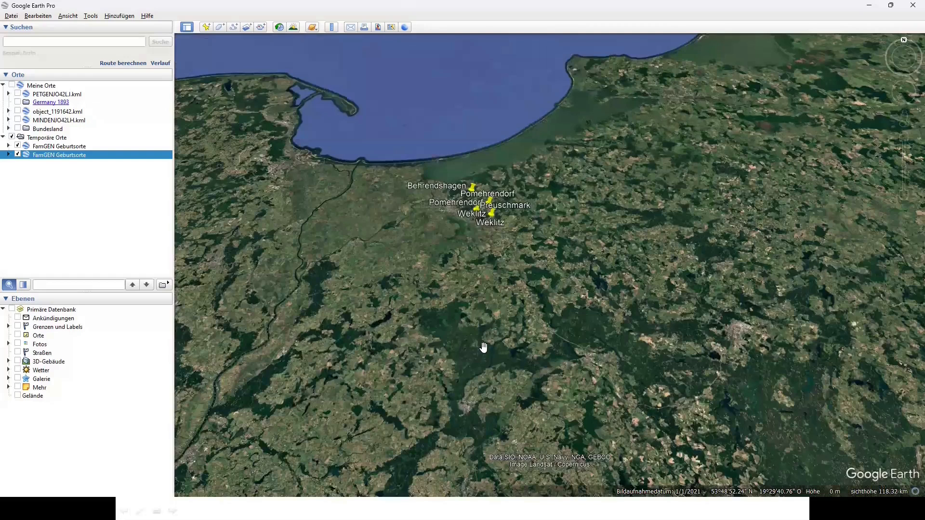
click(911, 6)
click(514, 265)
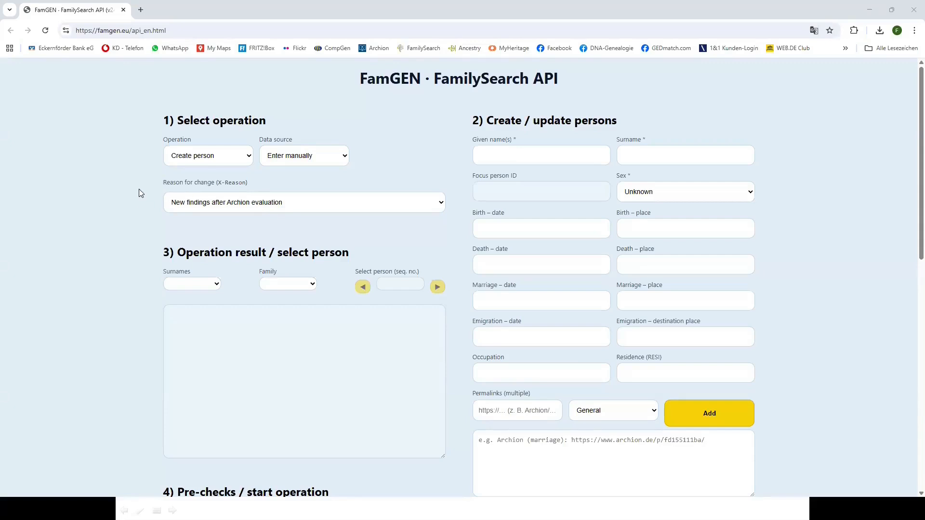
Run Fetch: ancestors for focus person LTXS-RR8, saving FamGEN_2025-12-04T1827.ged with 18 persons
click(250, 158)
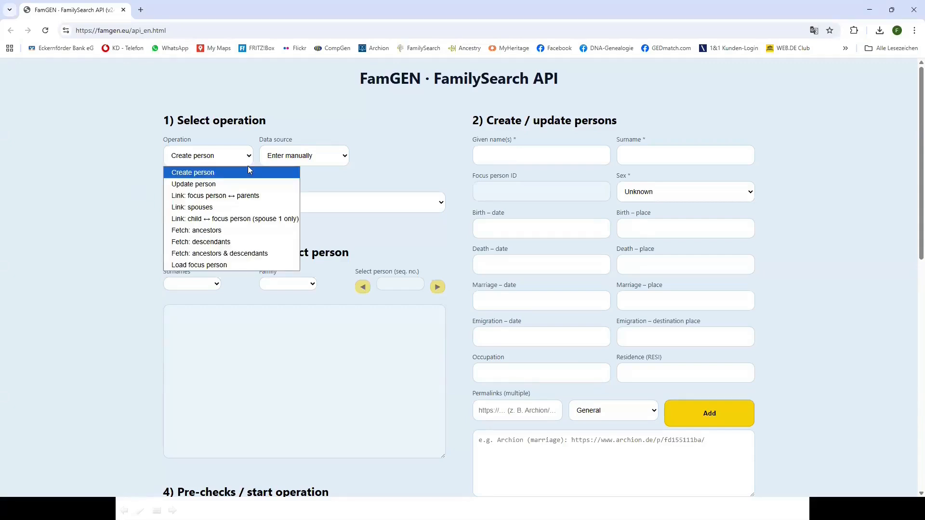
click(220, 231)
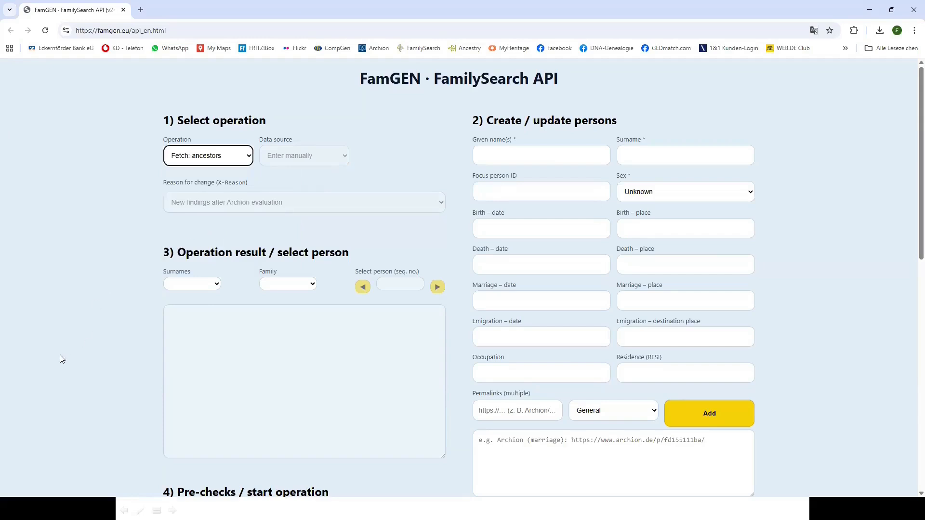
scroll(62, 359, down, 2)
scroll(61, 359, down, 7)
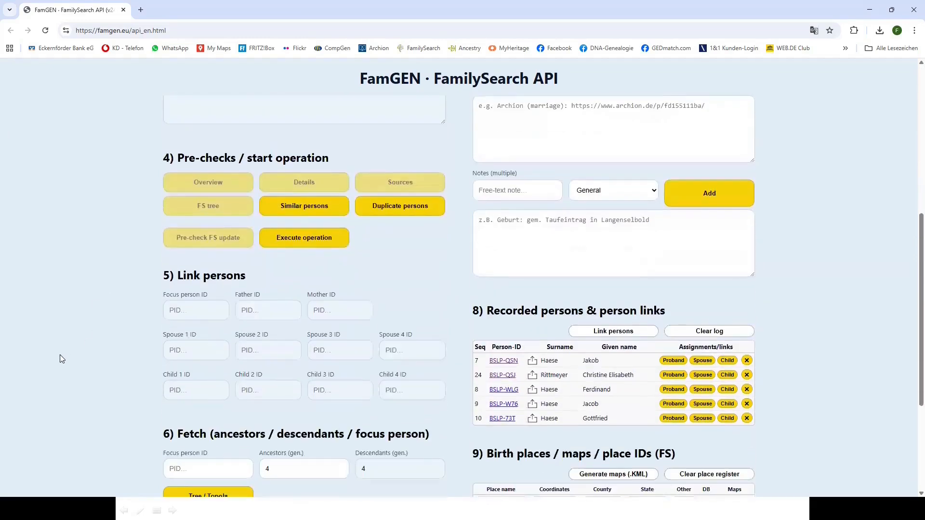
scroll(60, 355, down, 2)
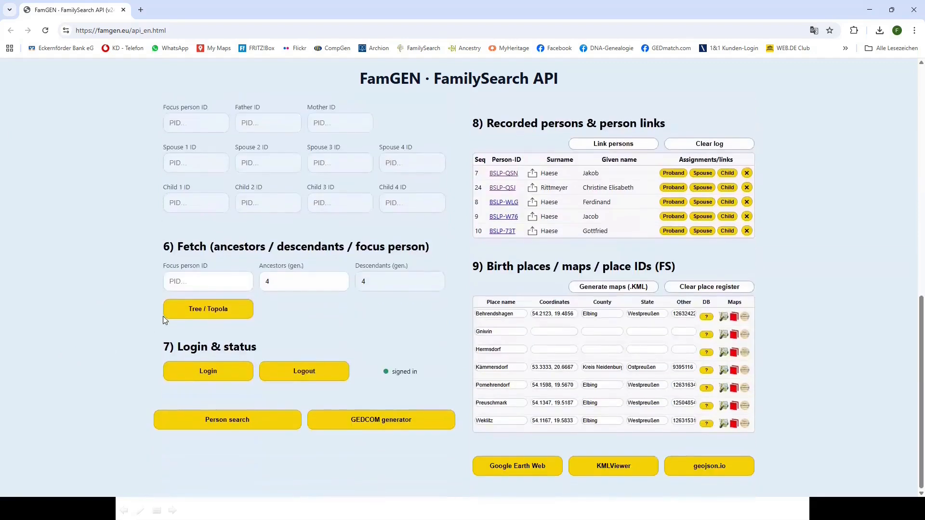
click(244, 283)
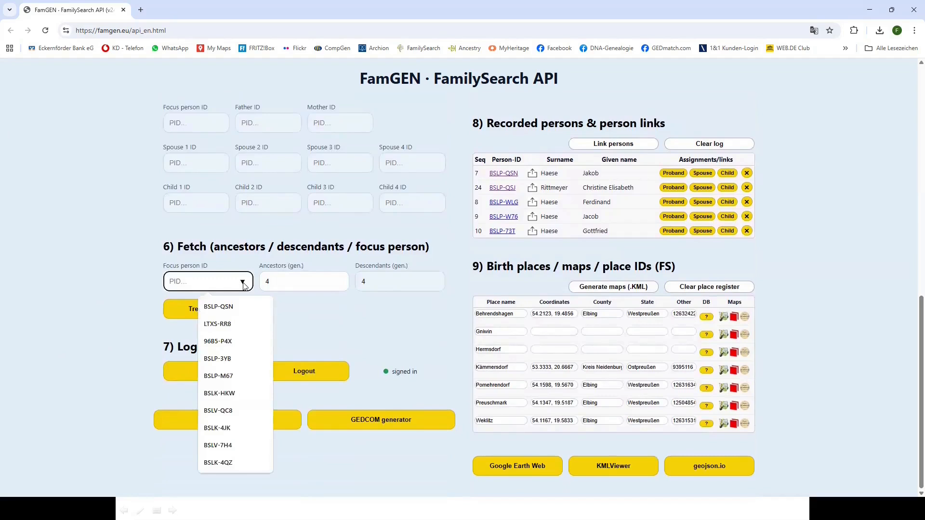
click(232, 325)
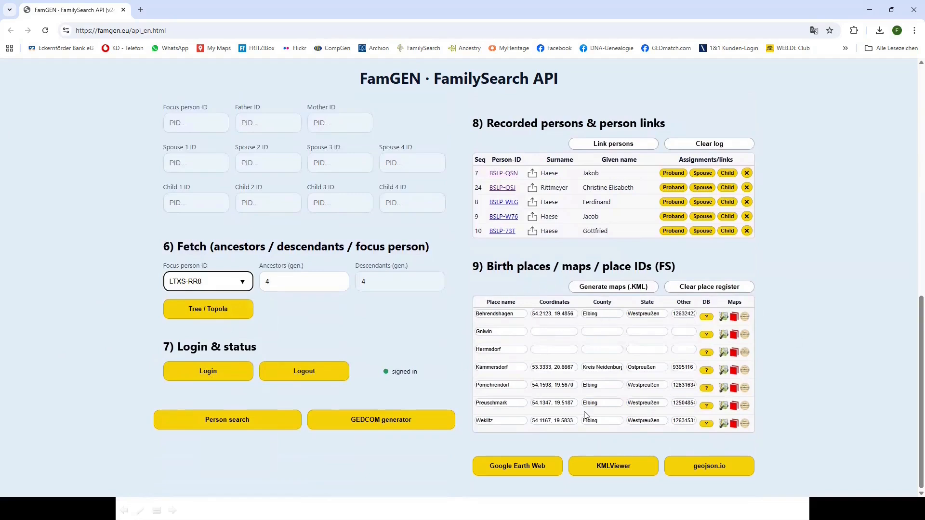
scroll(82, 294, up, 1)
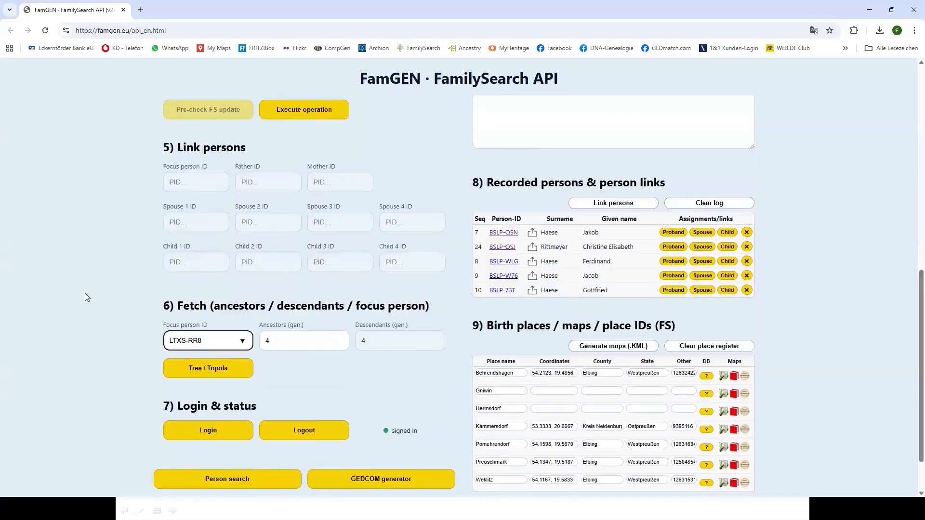
scroll(87, 294, up, 2)
click(308, 244)
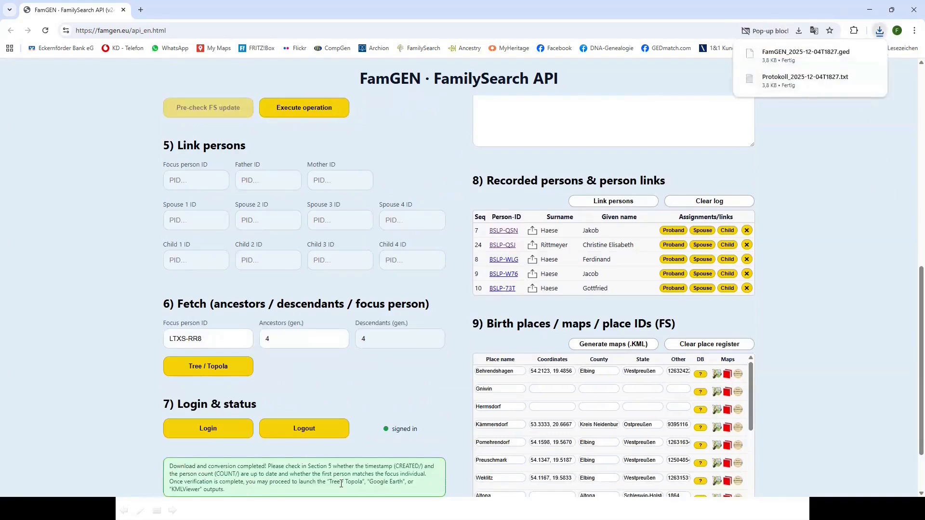
Select the LOCATION place-name lines in the result text, then scroll to section 9 Birth places
scroll(99, 320, up, 10)
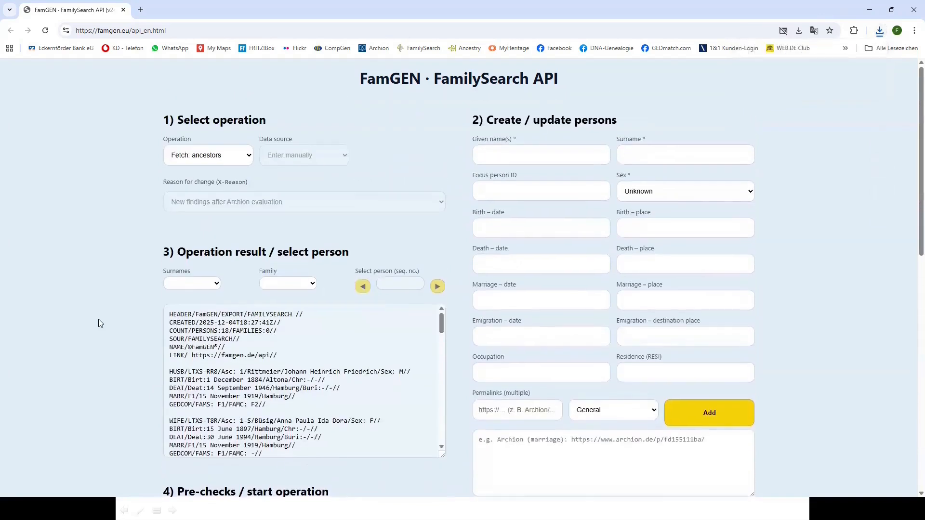
scroll(149, 322, down, 2)
click(350, 249)
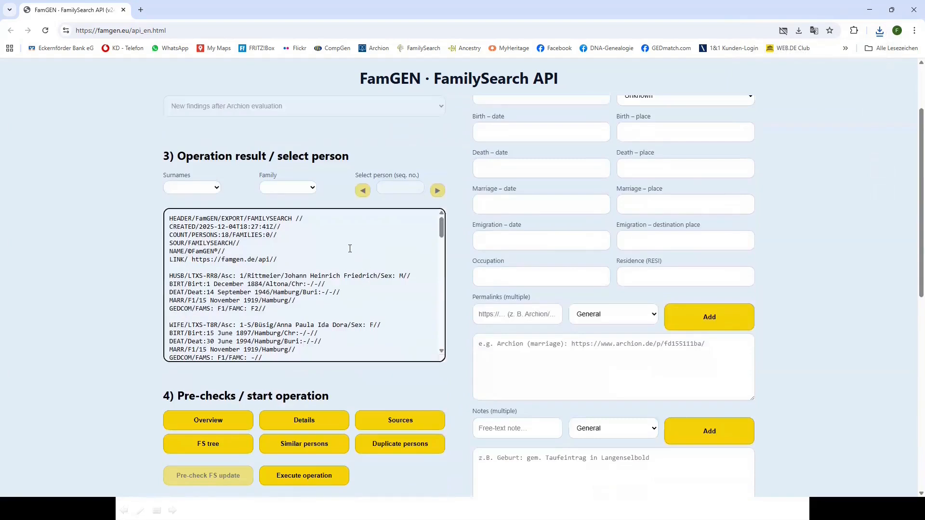
drag(442, 227, 444, 348)
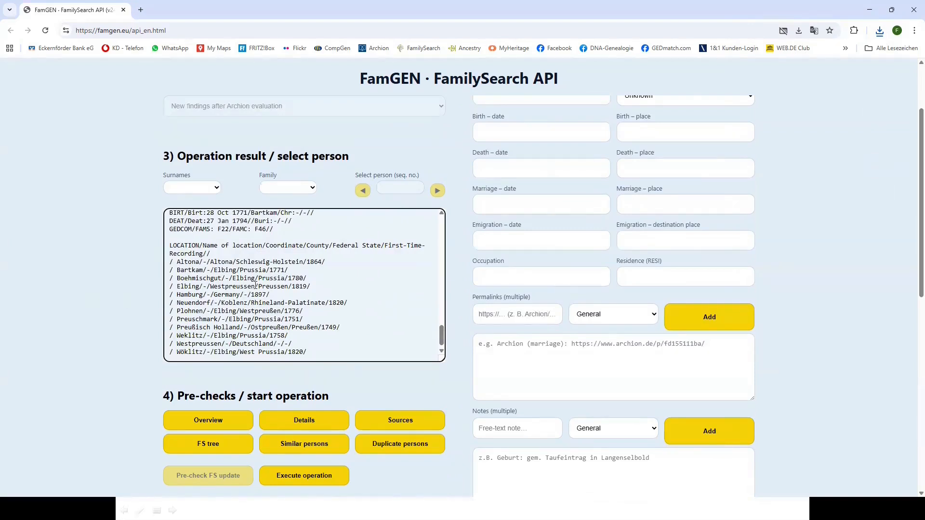
drag(171, 246, 328, 353)
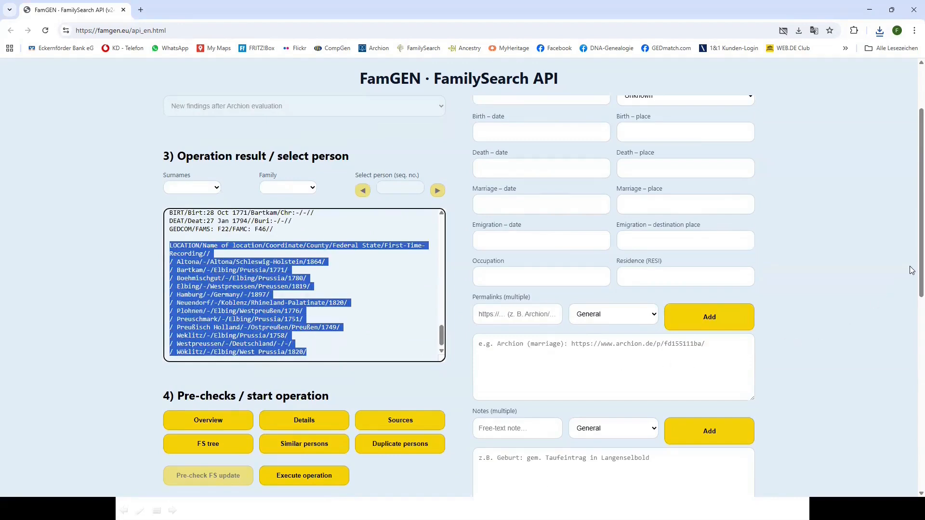
scroll(912, 266, down, 5)
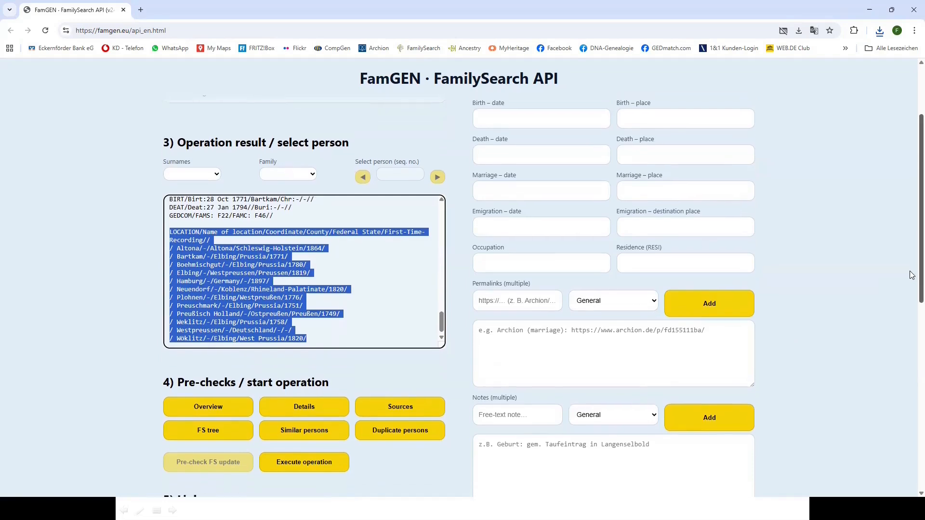
scroll(912, 362, down, 5)
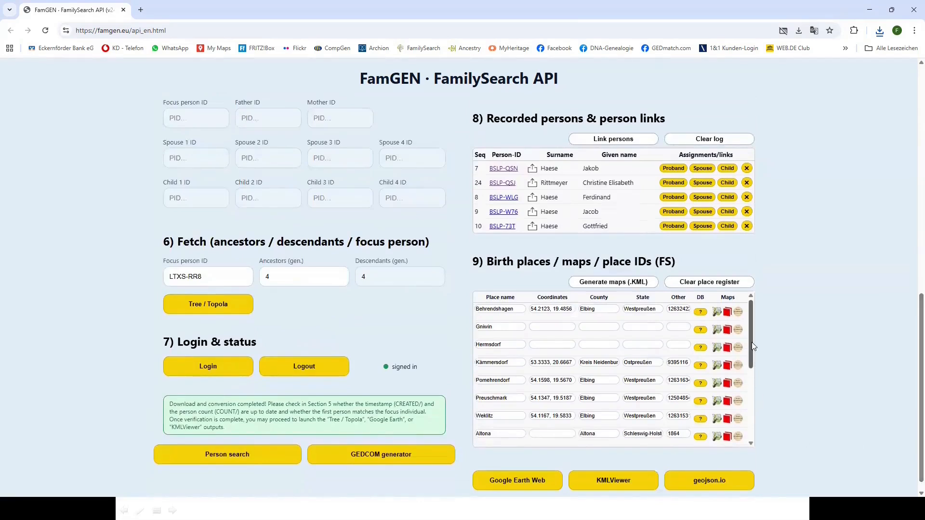
drag(751, 337, 760, 379)
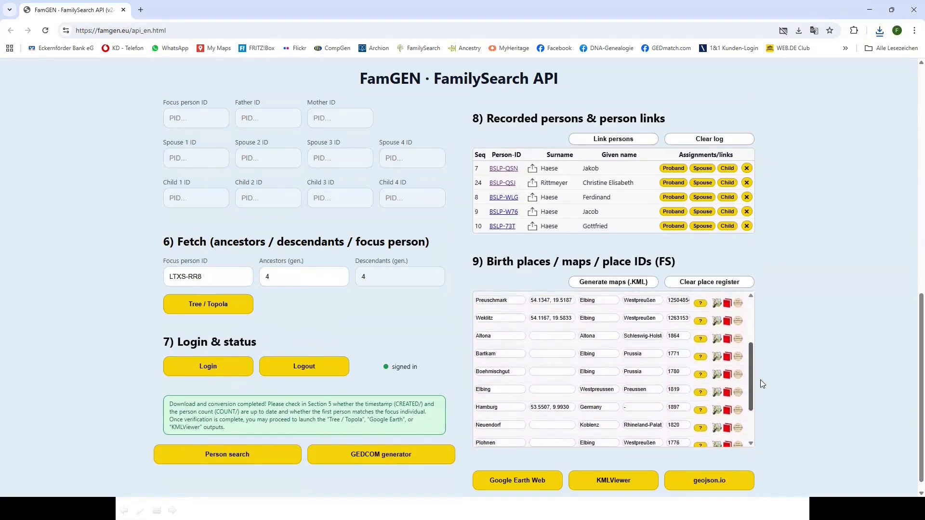
Match Boehmischgut to FamilySearch place Böhmischgut, Elbing (54.1500, 19.5000) by choosing option 4
click(701, 376)
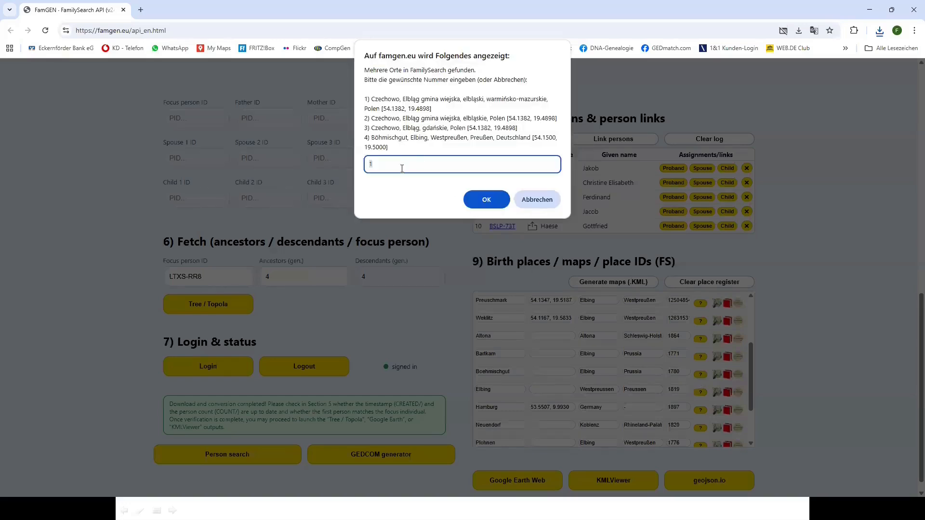
text(4)
click(486, 200)
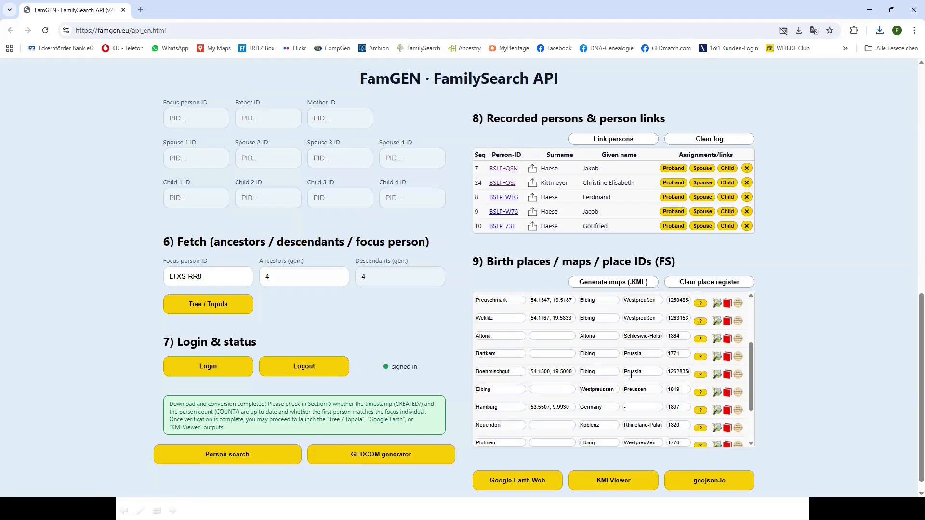
Scroll back through the page and launch the fetched family tree in Topola
scroll(90, 340, up, 7)
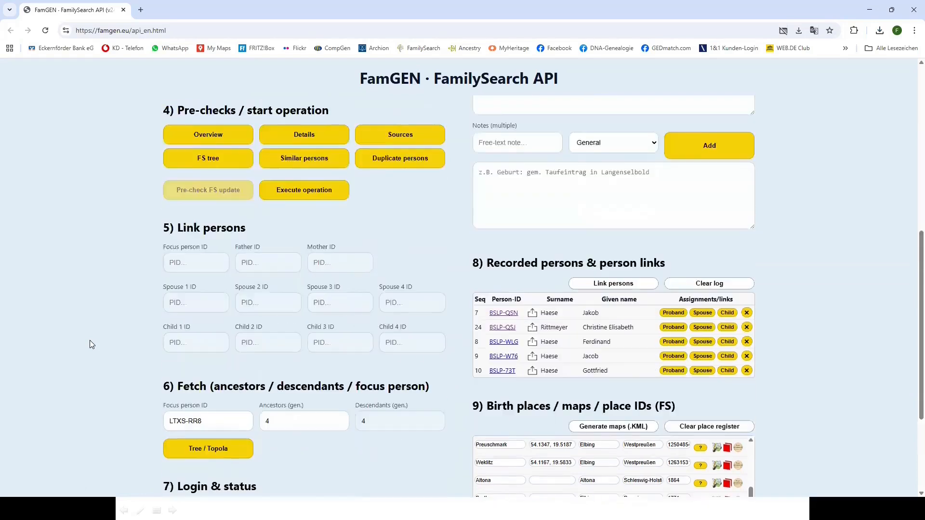
scroll(90, 341, up, 3)
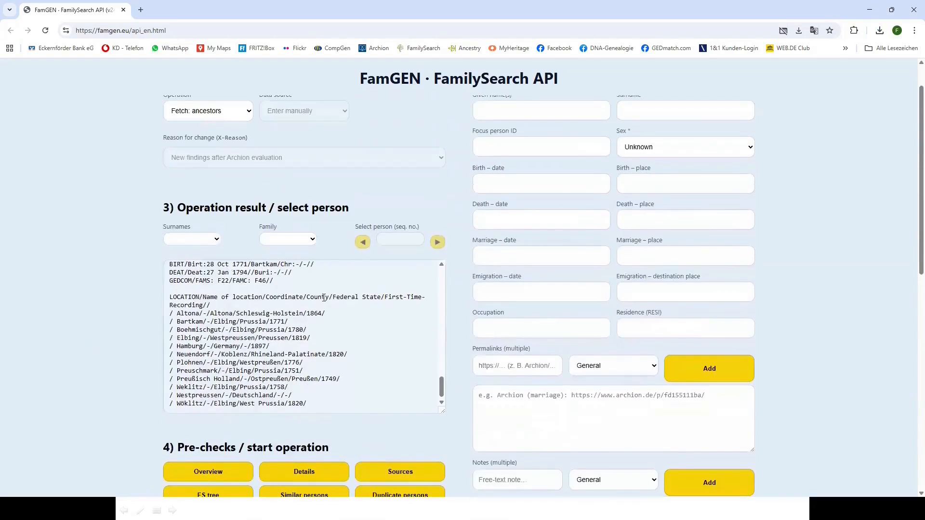
mouse_move(442, 381)
mouse_down()
mouse_move(457, 277)
mouse_move(452, 395)
mouse_up()
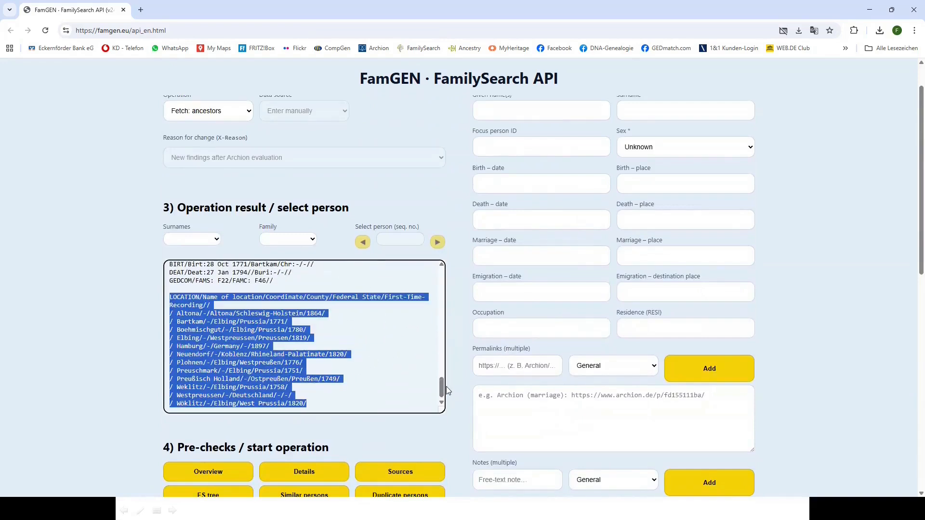
scroll(120, 388, down, 2)
scroll(120, 388, down, 1)
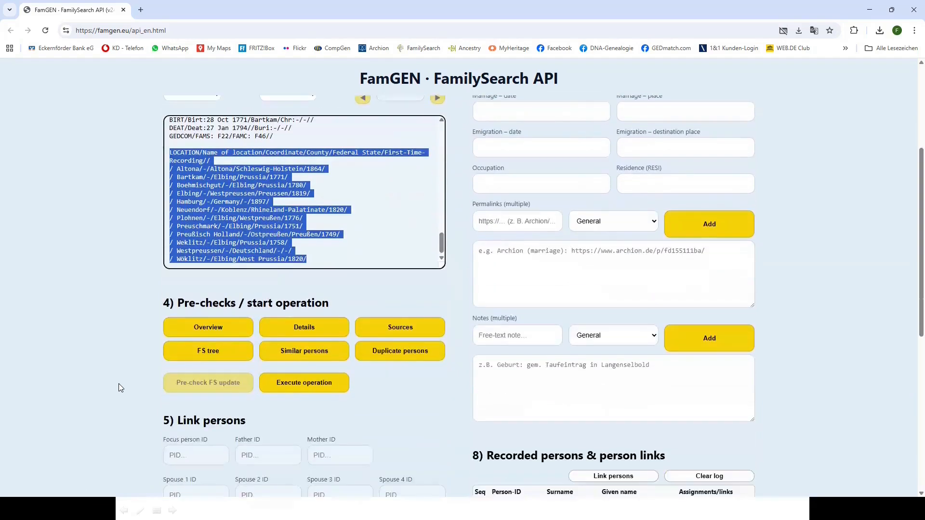
scroll(119, 384, down, 6)
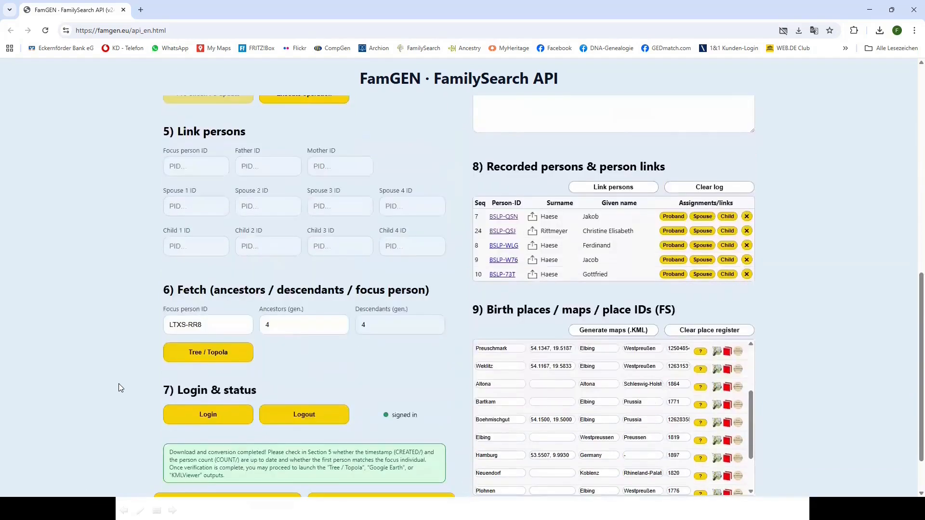
click(211, 355)
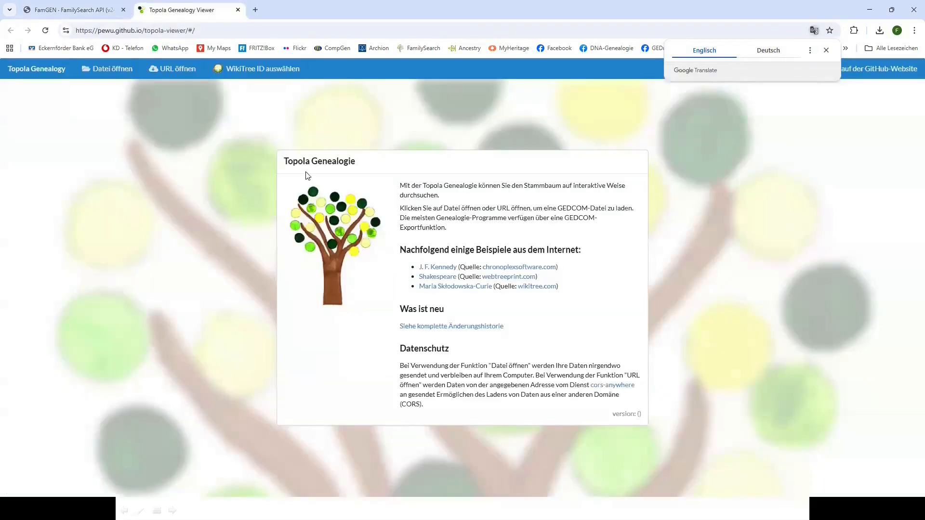
Load FamGEN_2025-12-04T1827.ged from Downloads into Topola via Datei öffnen
click(112, 70)
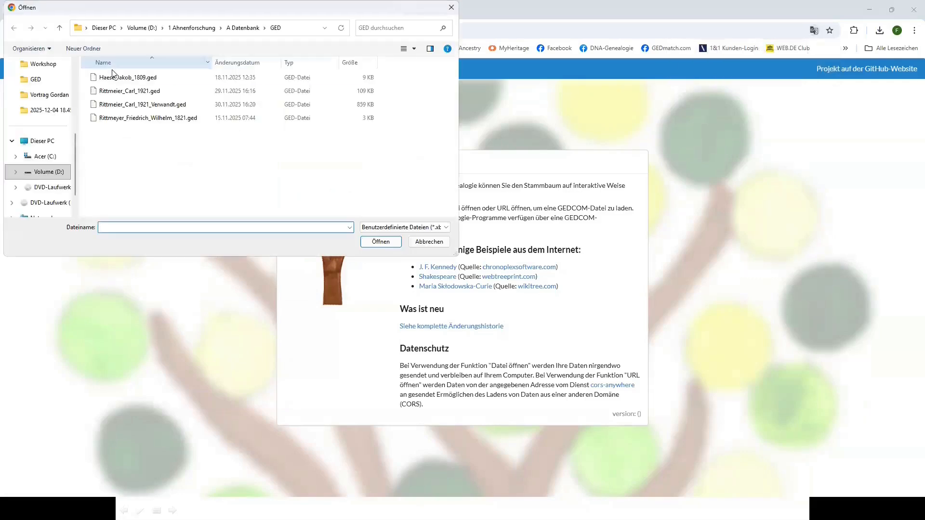
drag(73, 151, 76, 102)
click(58, 96)
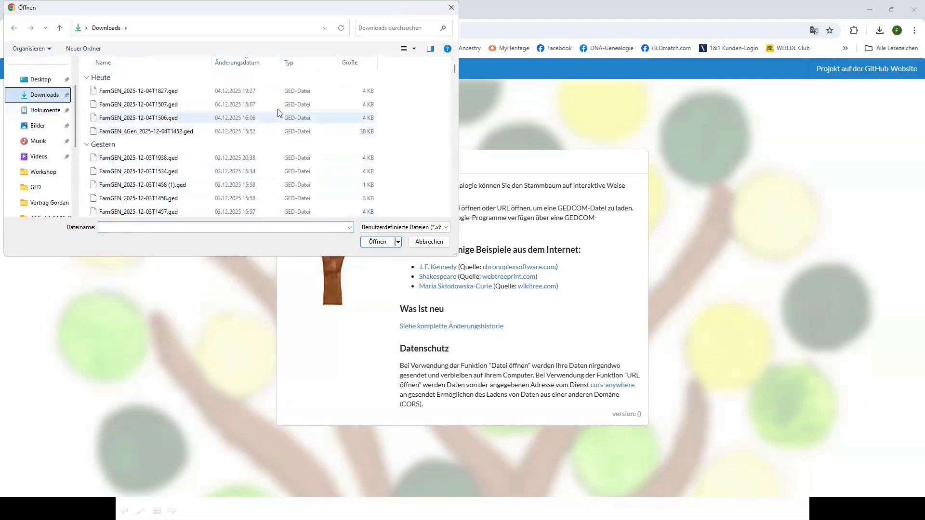
double_click(171, 91)
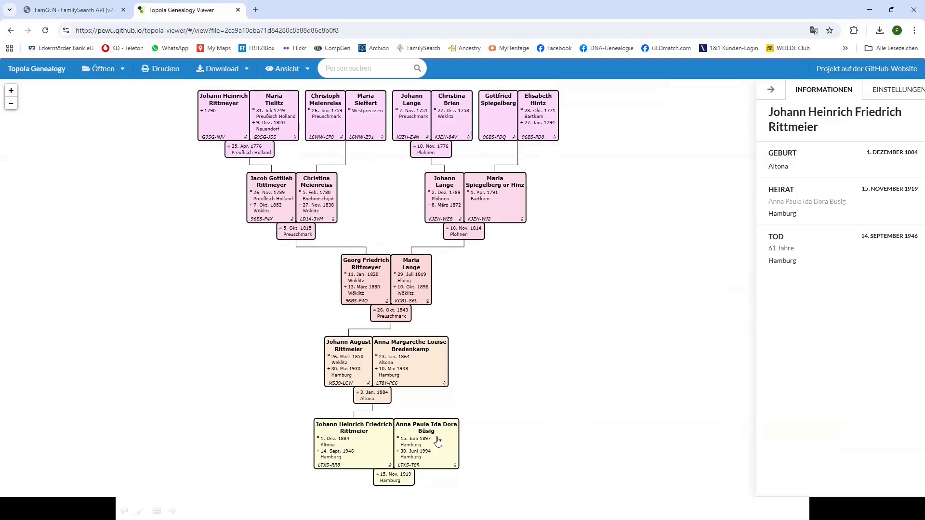
Explore the ancestor chart by selecting people, then close the Topola tab
click(370, 449)
click(333, 129)
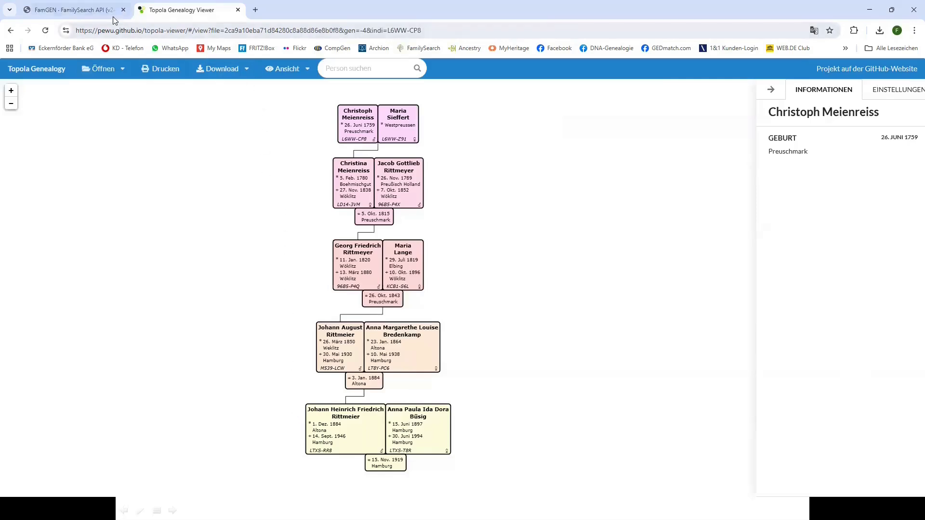
click(237, 10)
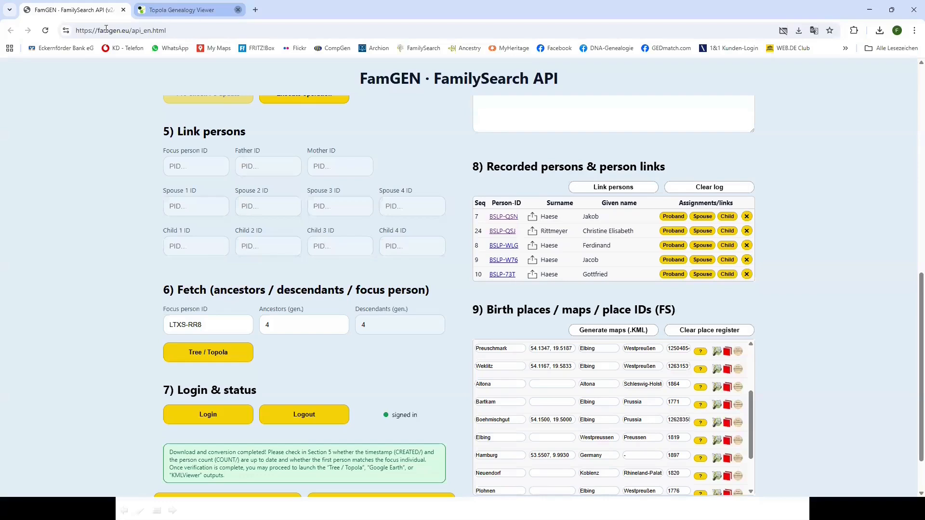
scroll(93, 299, up, 10)
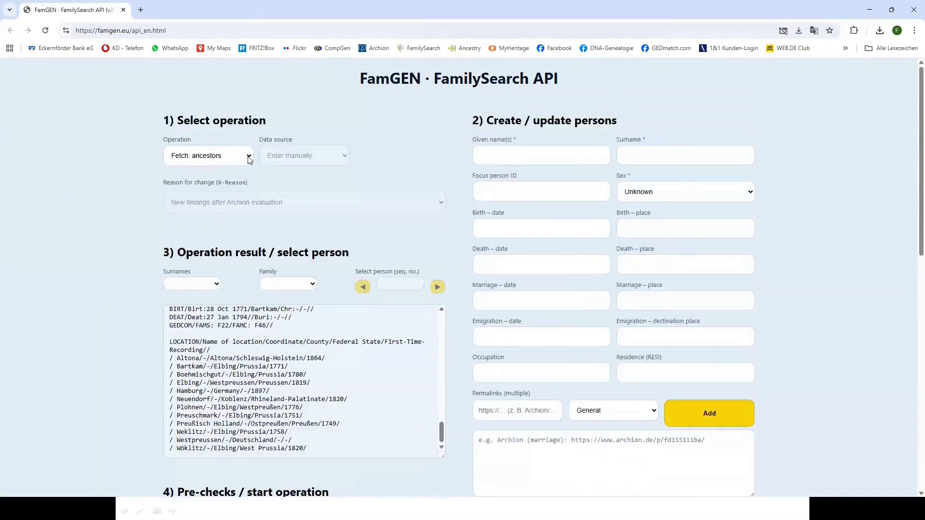
Run Fetch: descendants with Descendants (gen.) set to 2 for LTXS-RR8
click(248, 160)
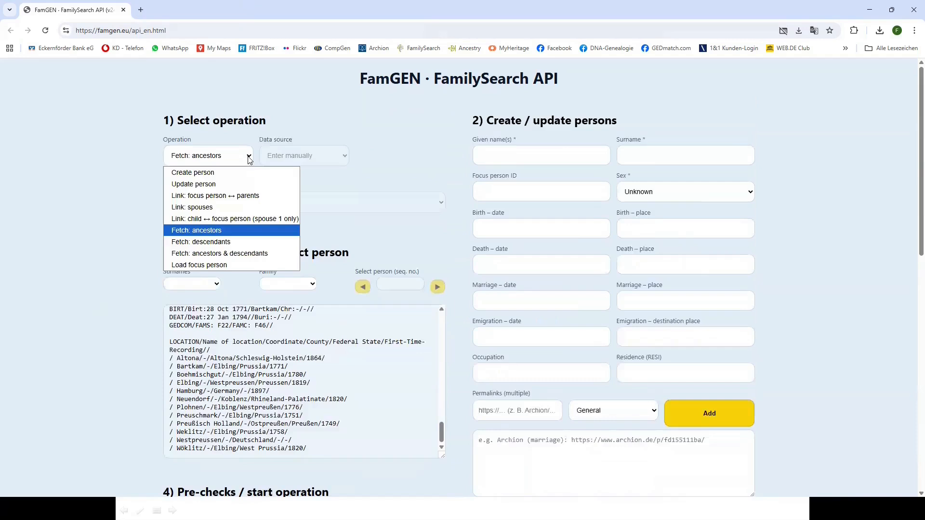
click(223, 243)
scroll(111, 293, down, 10)
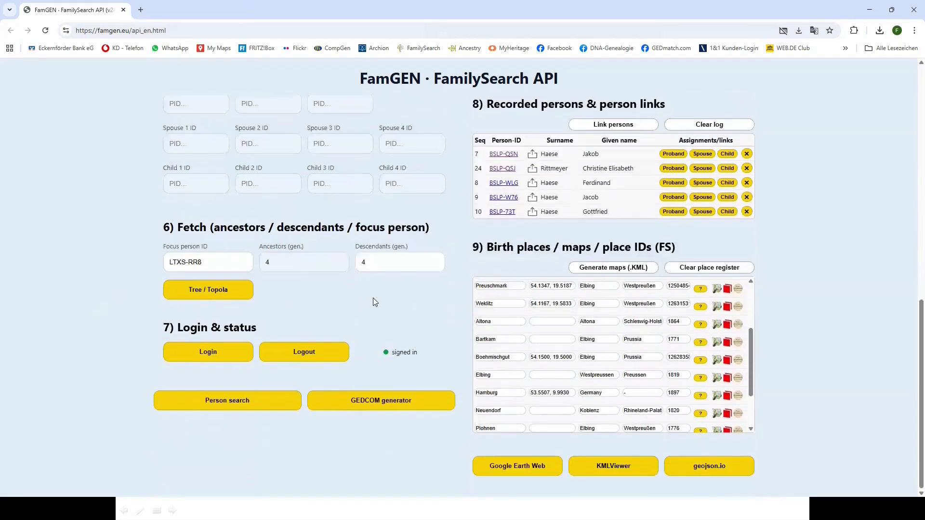
click(436, 266)
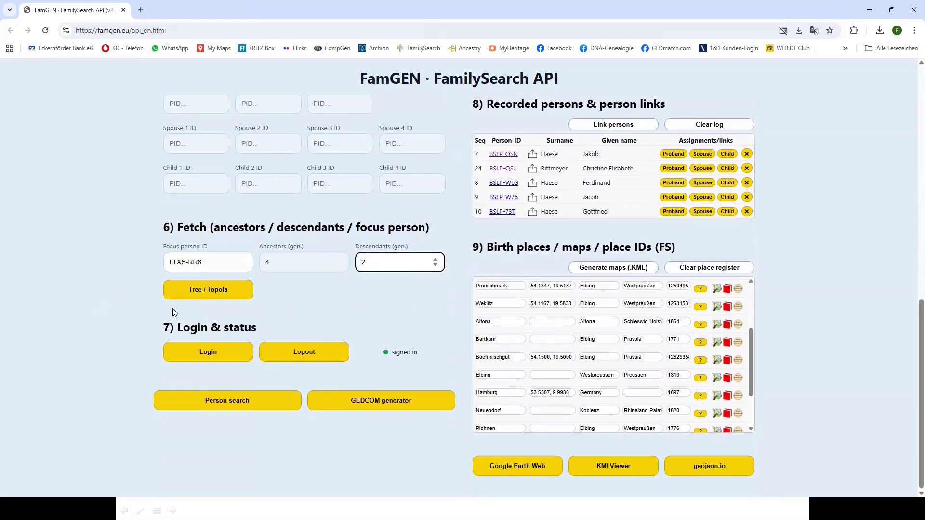
scroll(100, 296, up, 3)
click(309, 177)
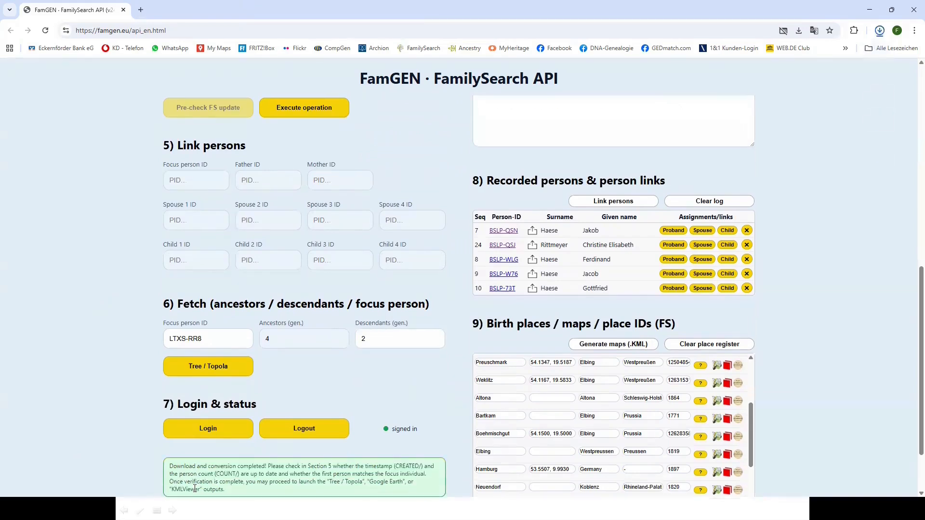
Review the 11-person descendant result saved as FamGEN_2025-12-04T1830.ged
scroll(121, 377, up, 10)
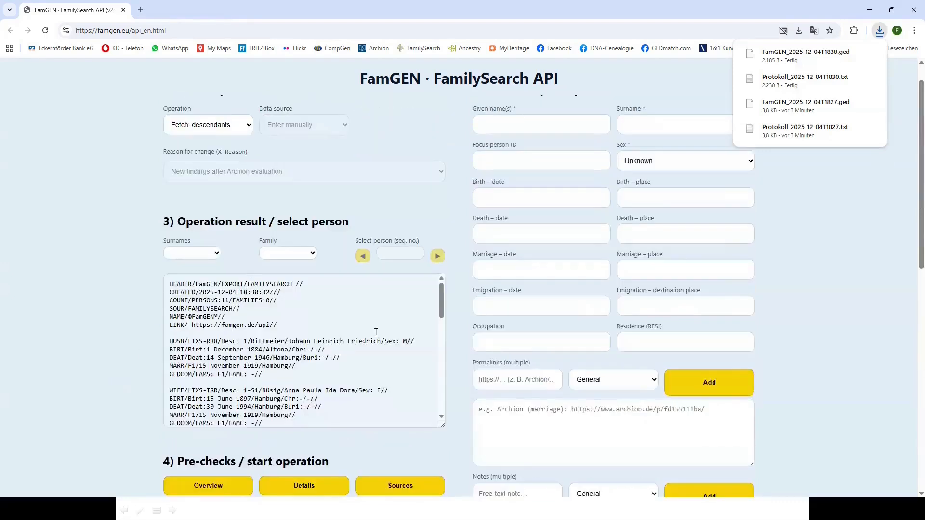
drag(441, 293, 442, 396)
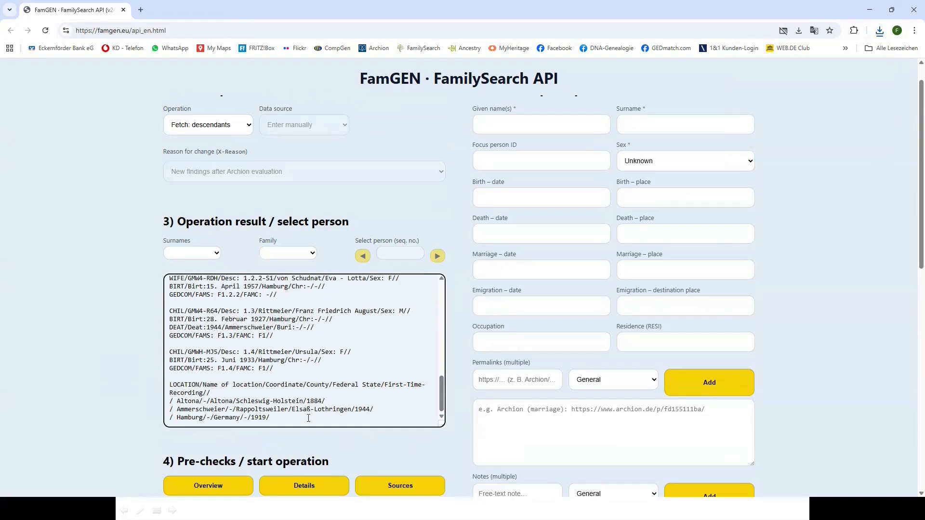
scroll(94, 366, down, 7)
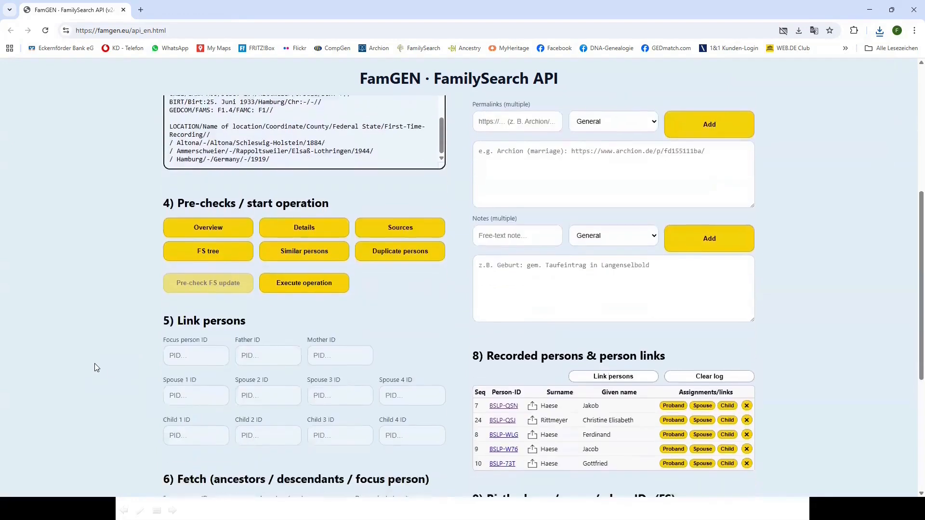
scroll(95, 363, down, 3)
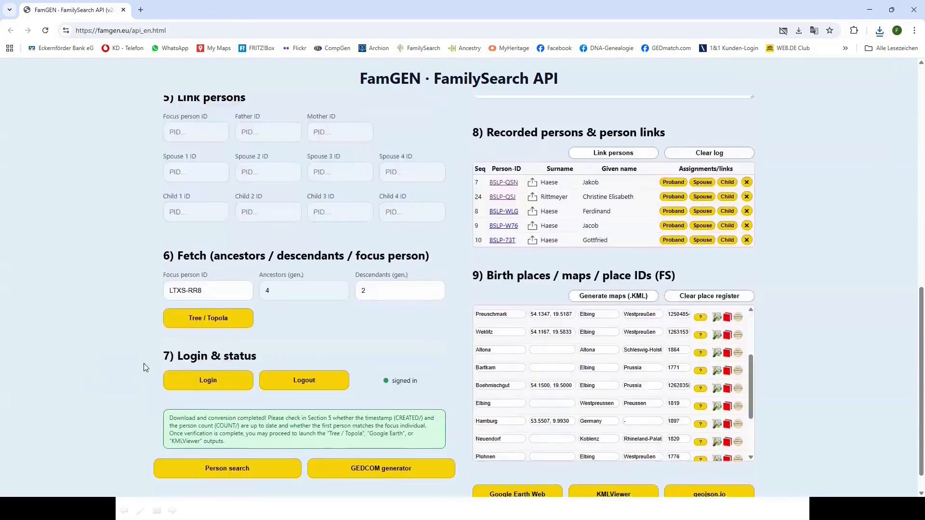
Open FamGEN_2025-12-04T1830.ged in a new Topola tab to show the Rittmeier/Büsig descendant chart
click(217, 317)
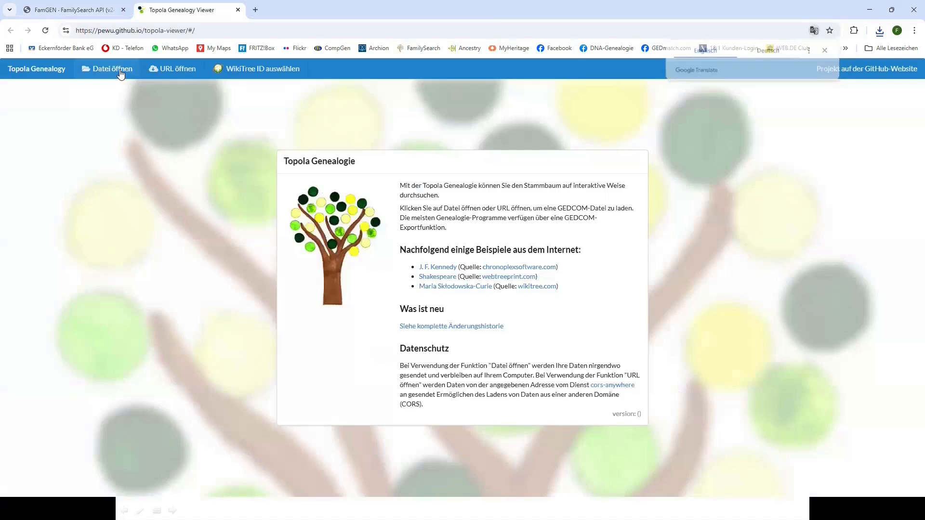
click(119, 69)
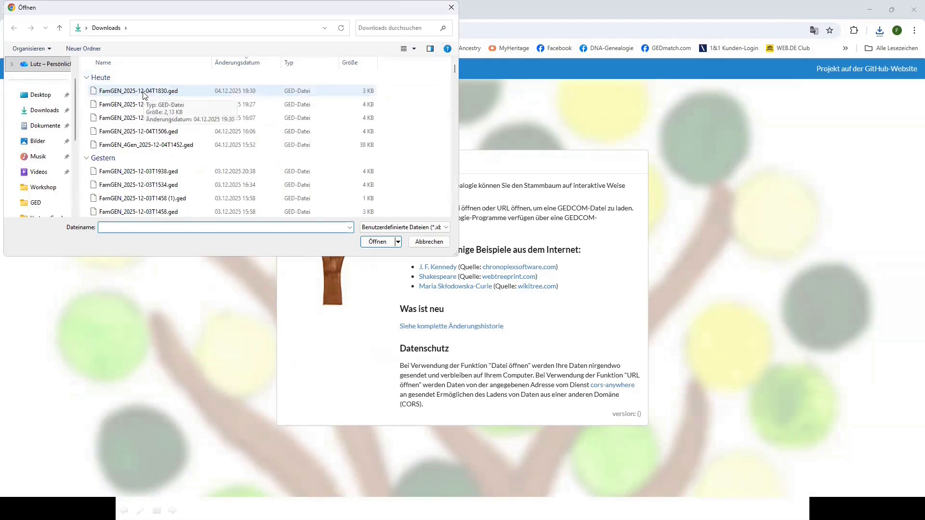
double_click(144, 91)
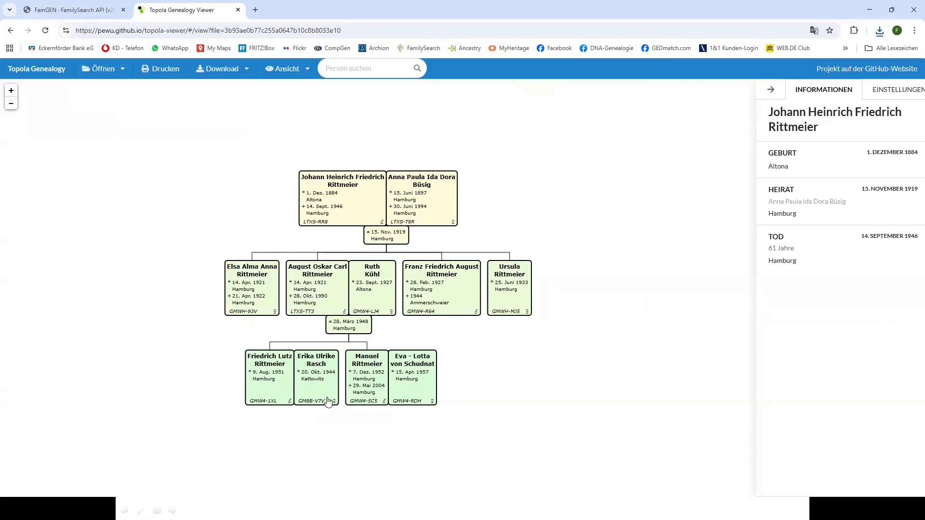
click(110, 71)
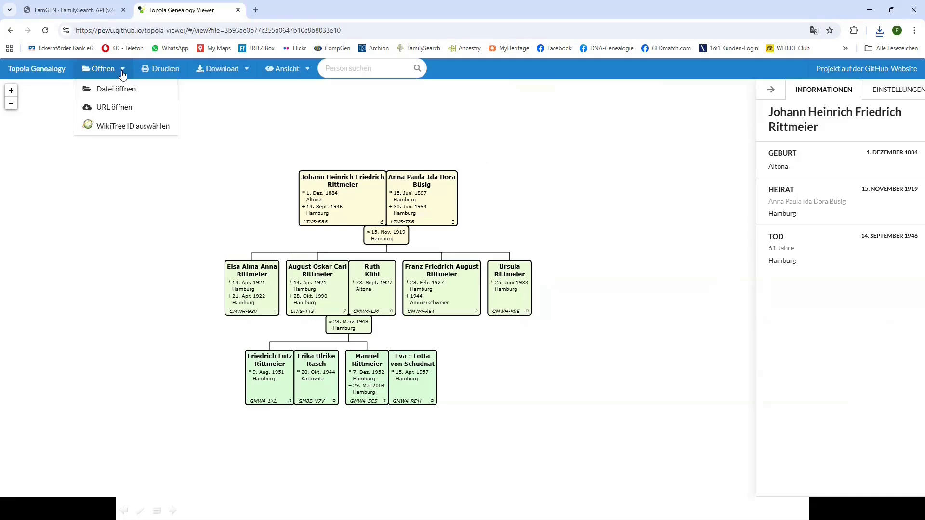
Load FamGEN_4Gen_2025-12-04T1452.ged and pan and zoom out across the wide Rittmeyer tree
click(120, 89)
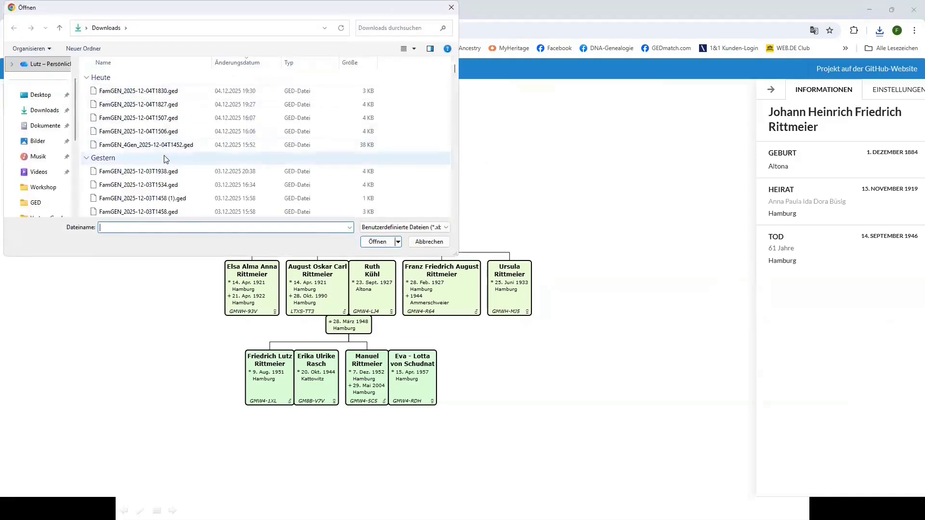
double_click(161, 145)
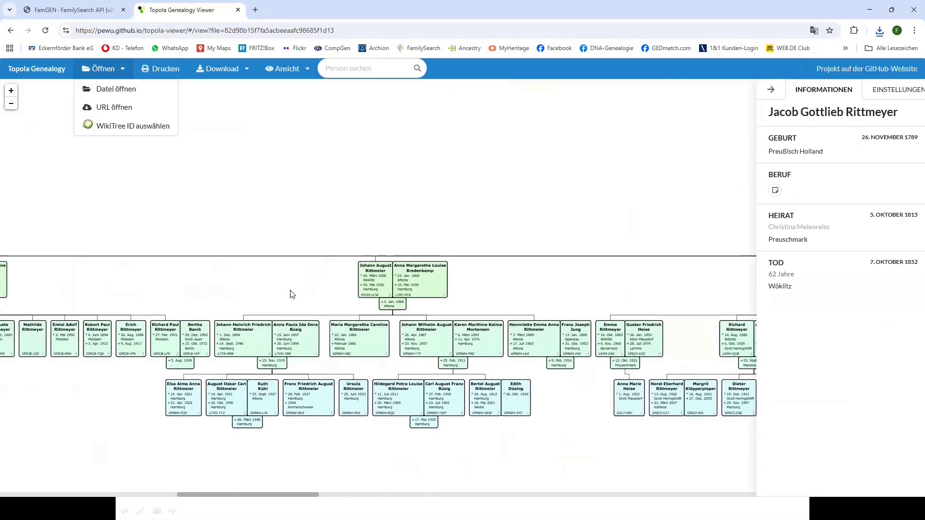
drag(208, 294, 366, 296)
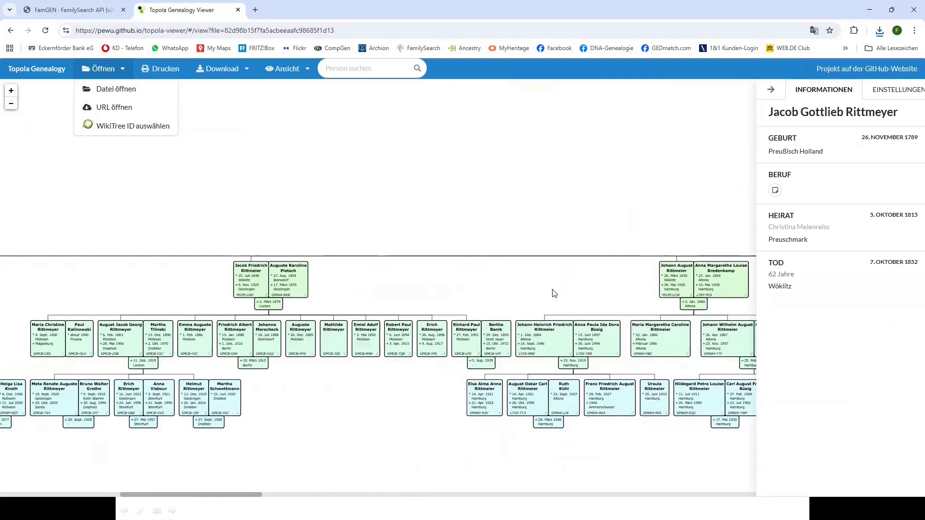
drag(553, 289, 313, 279)
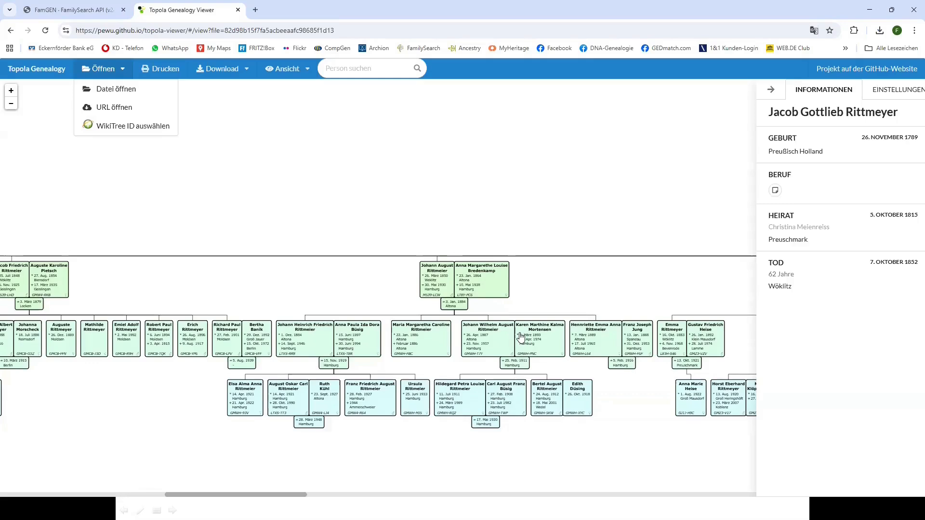
scroll(521, 336, down, 5)
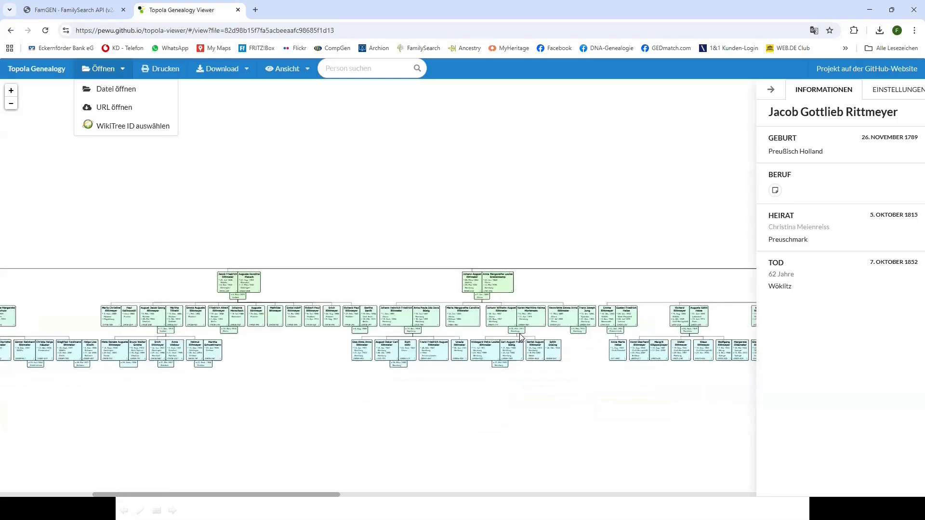
scroll(520, 336, down, 2)
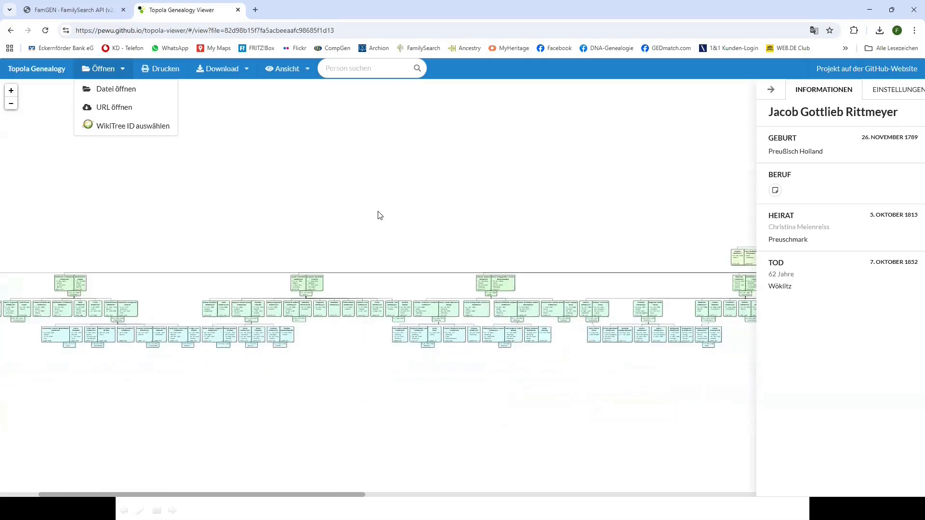
Close Topola and set the FamGEN operation to Fetch: ancestors & descendants
click(238, 10)
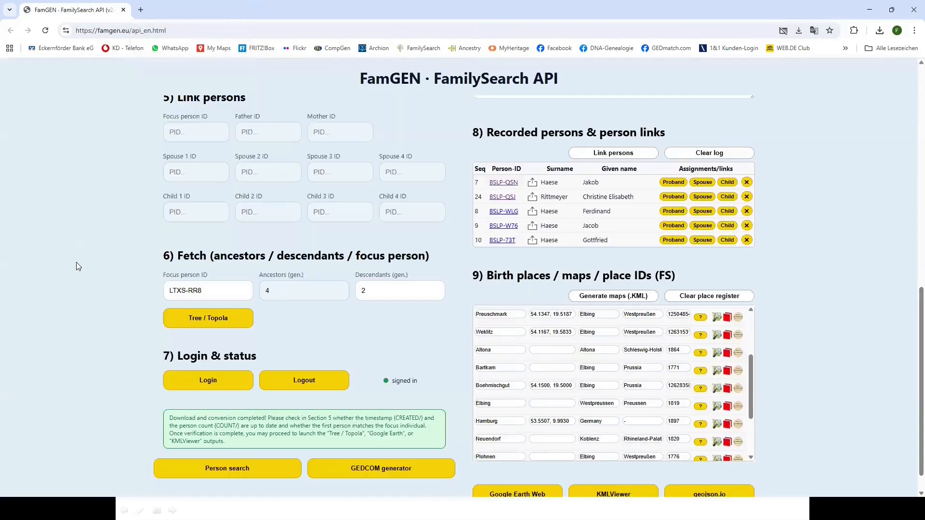
scroll(77, 267, up, 10)
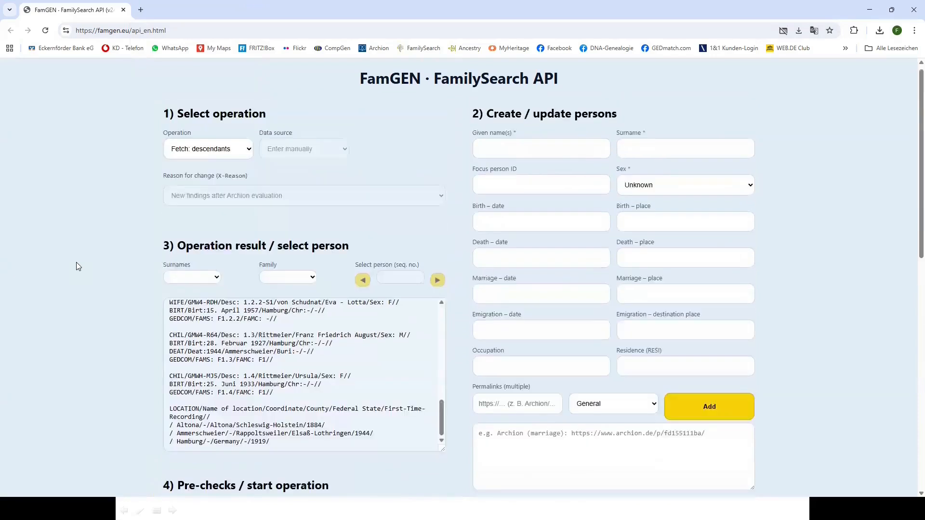
click(248, 158)
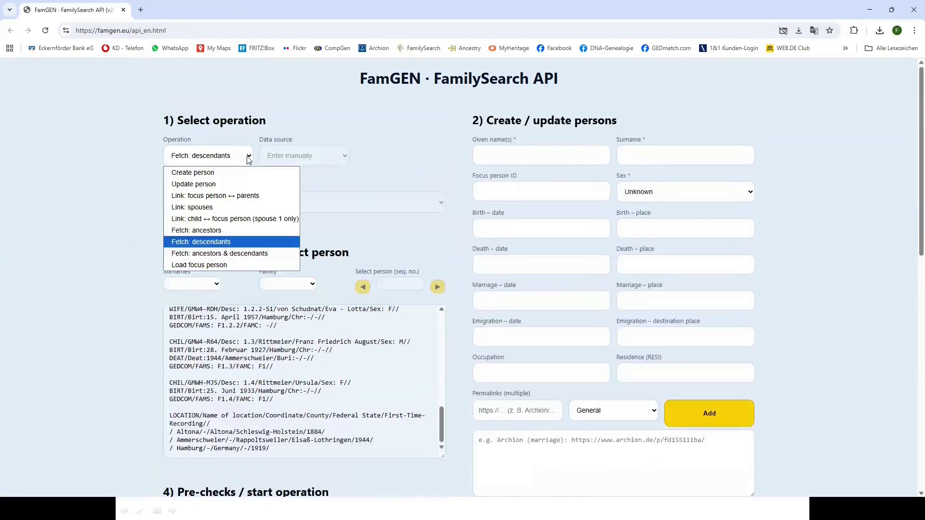
click(218, 254)
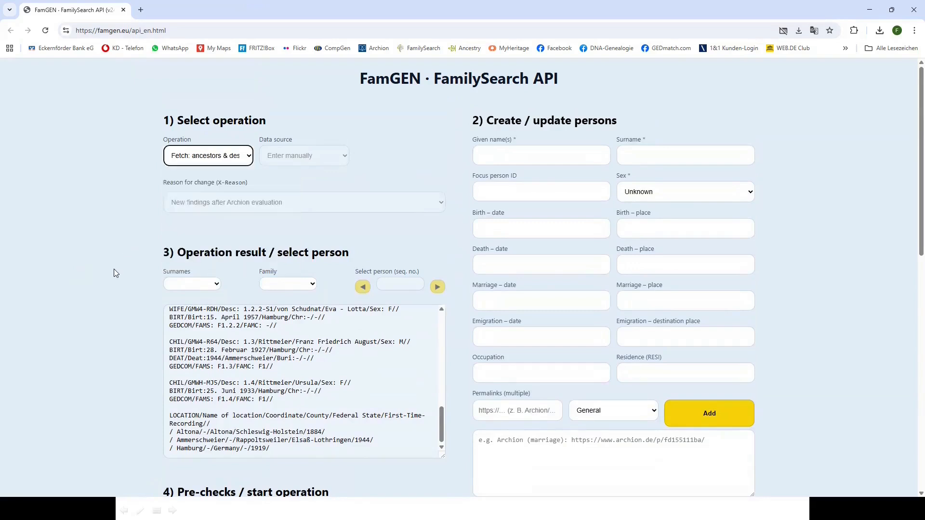
scroll(114, 269, down, 2)
scroll(114, 274, down, 8)
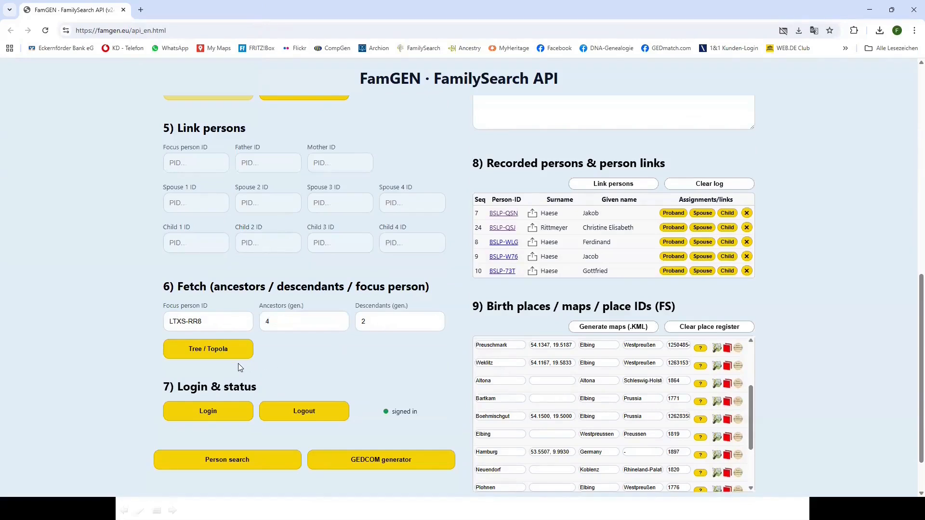
Execute the combined 4-ancestor, 2-descendant fetch and review the FamGEN_2025-12-04T1832.ged output
click(197, 351)
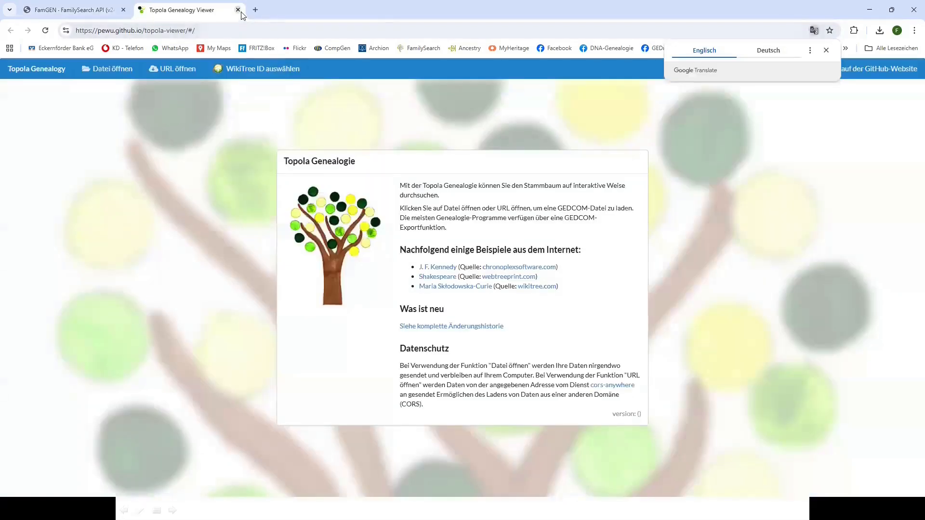
click(238, 10)
scroll(188, 308, up, 4)
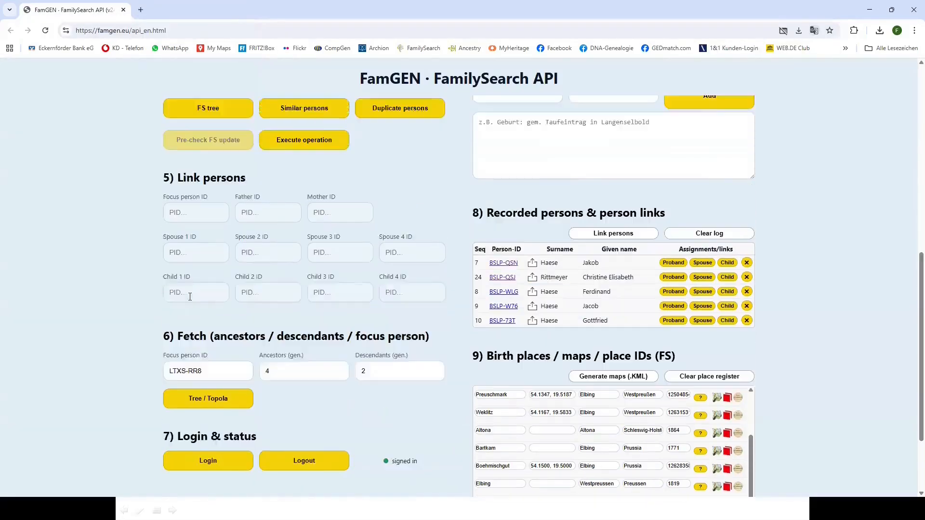
click(307, 284)
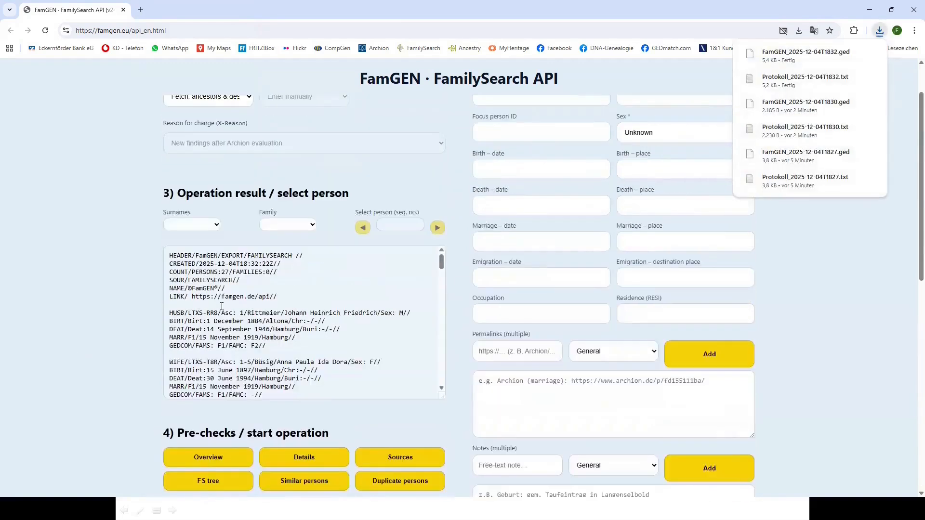
drag(441, 263, 440, 400)
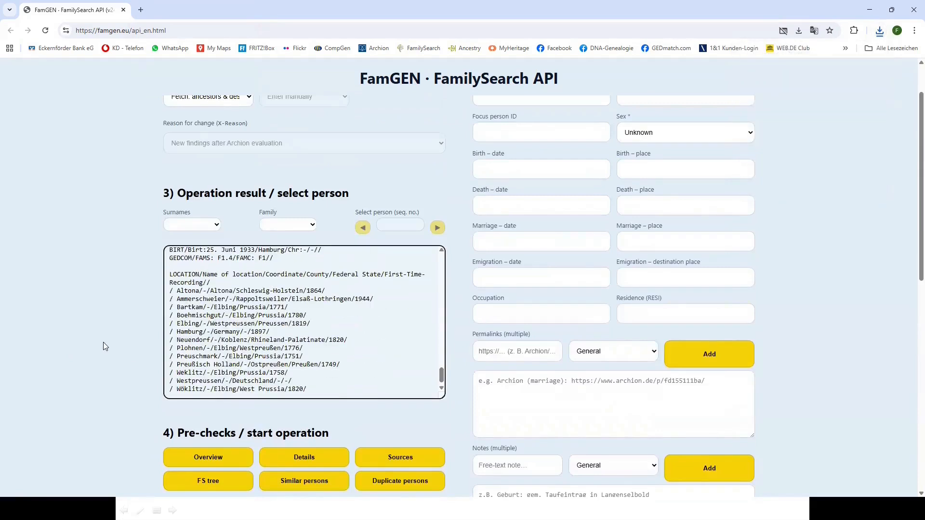
scroll(103, 342, down, 3)
scroll(123, 361, down, 5)
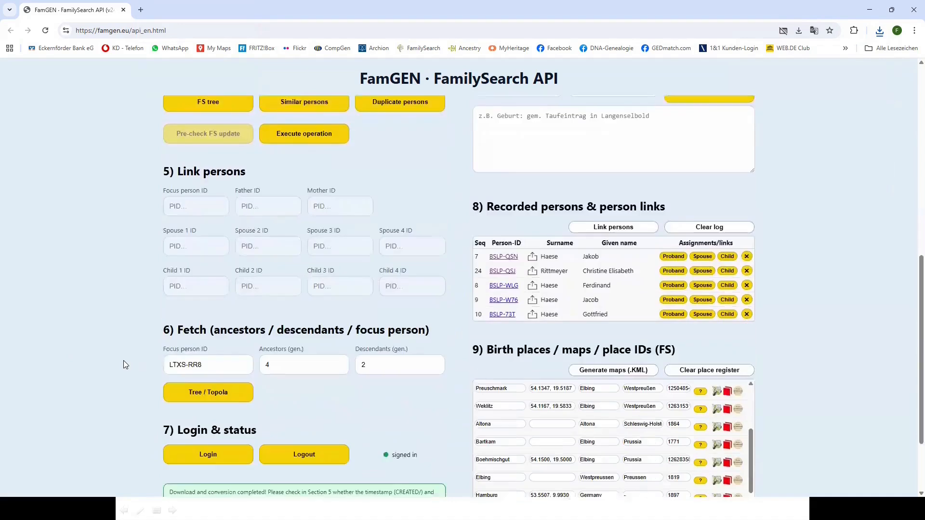
click(206, 387)
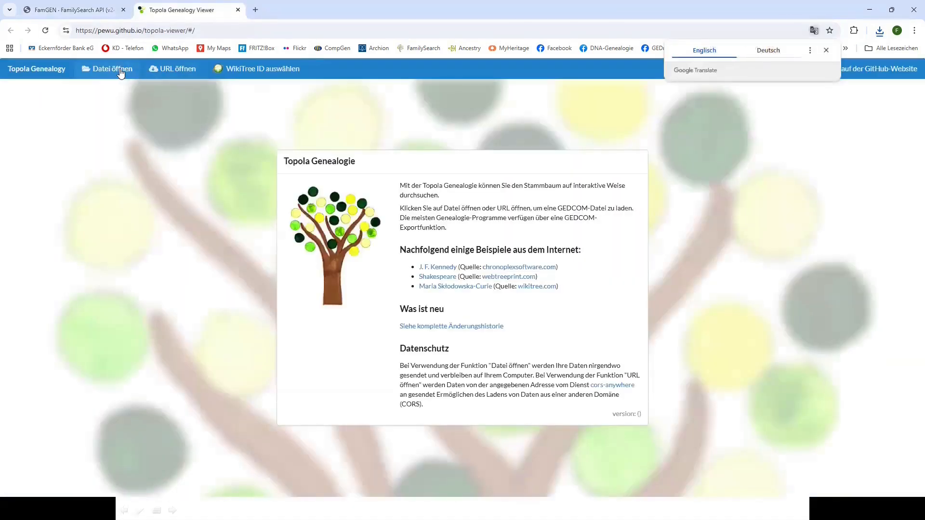
click(120, 70)
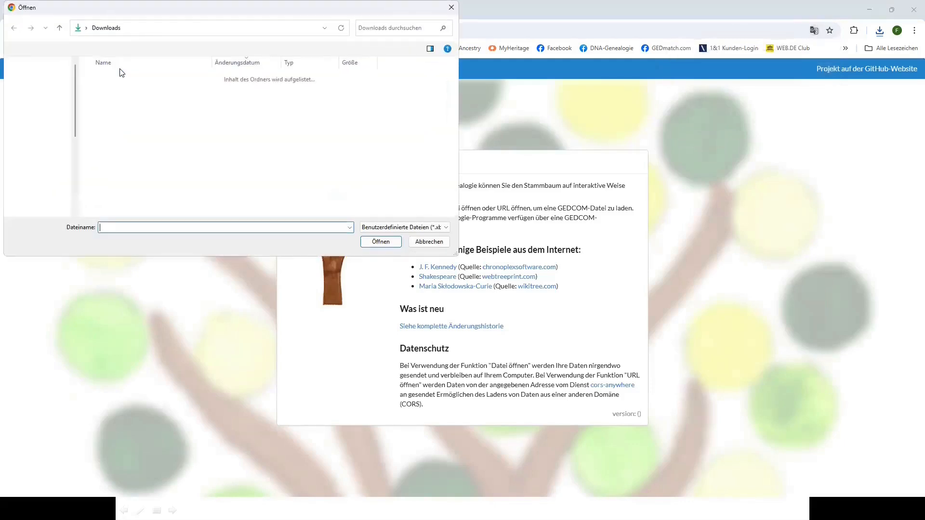
double_click(154, 91)
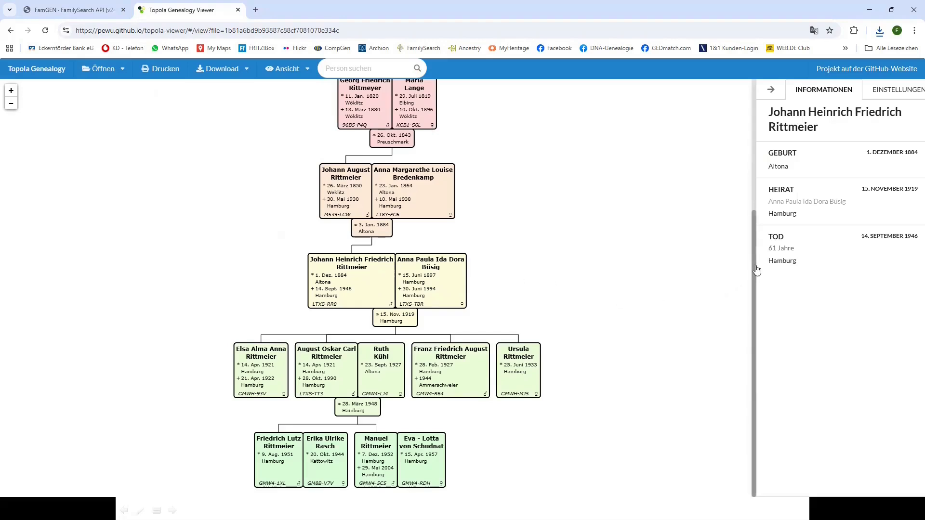
mouse_move(758, 270)
mouse_down()
mouse_move(767, 130)
mouse_move(762, 289)
mouse_up()
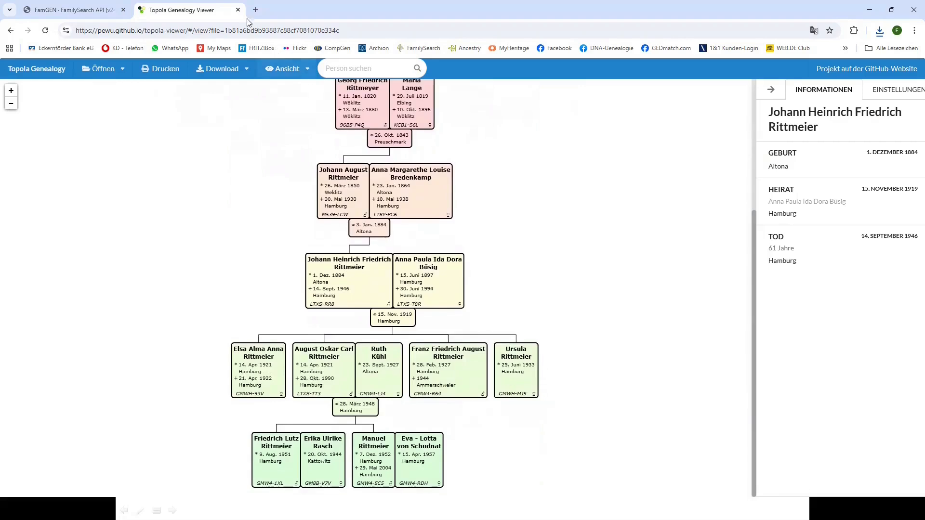
click(237, 10)
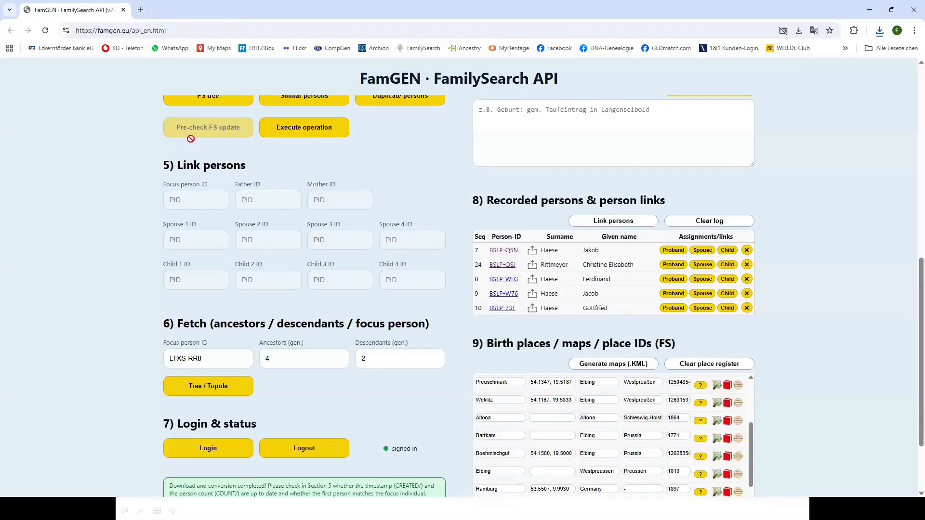
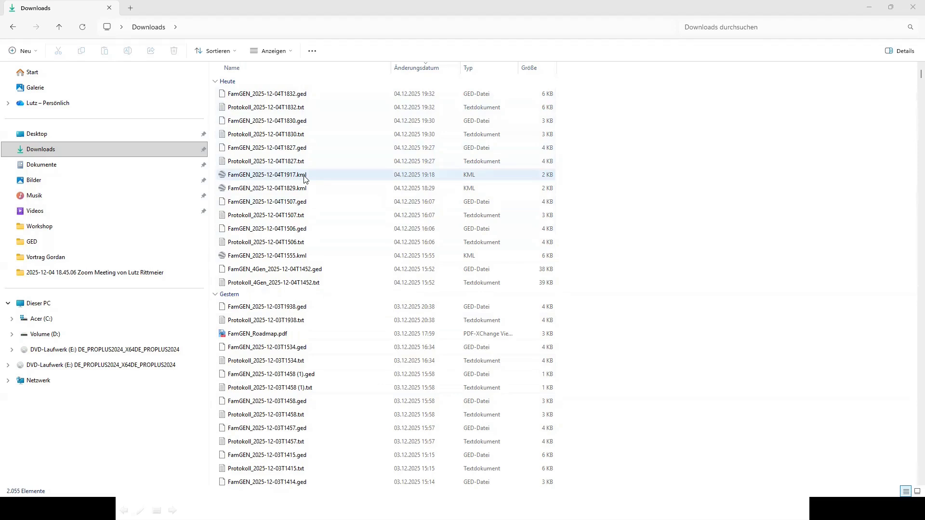
click(296, 110)
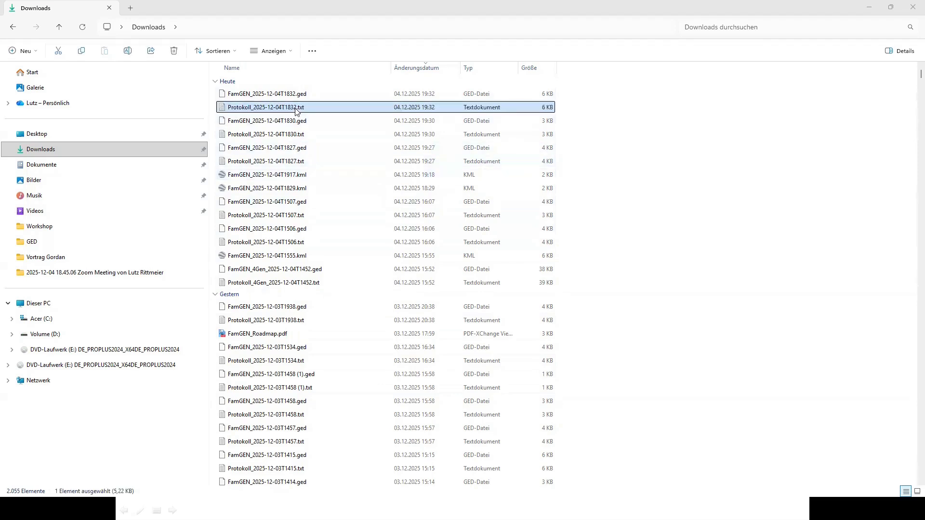
double_click(297, 110)
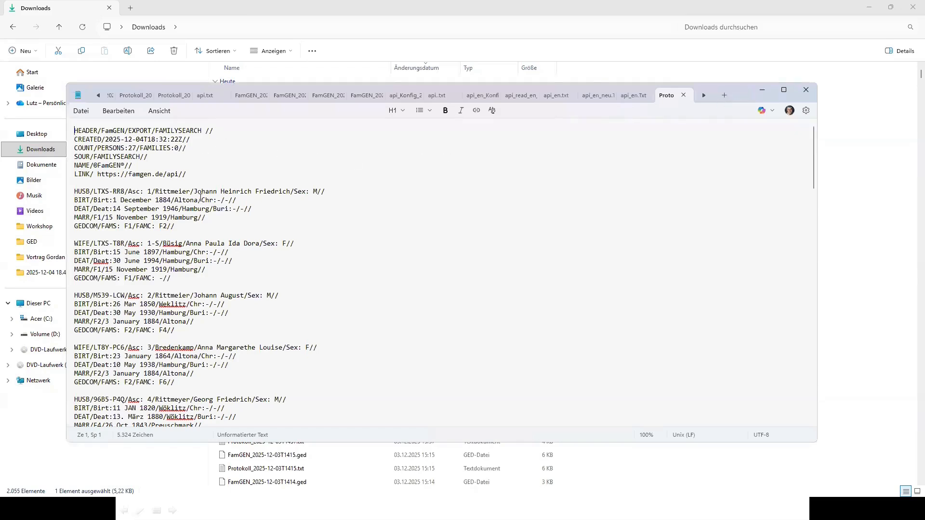
scroll(200, 199, down, 7)
scroll(201, 201, down, 11)
scroll(201, 202, down, 15)
scroll(200, 202, down, 9)
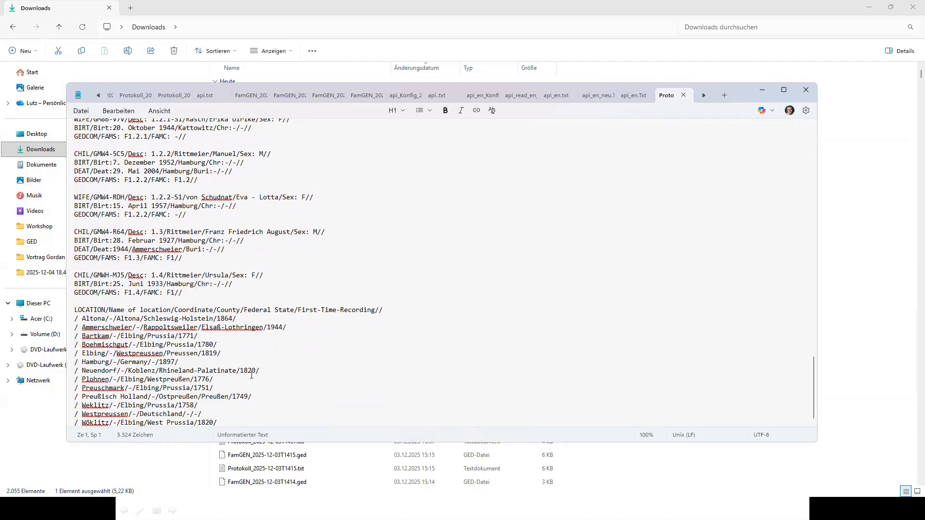
click(804, 91)
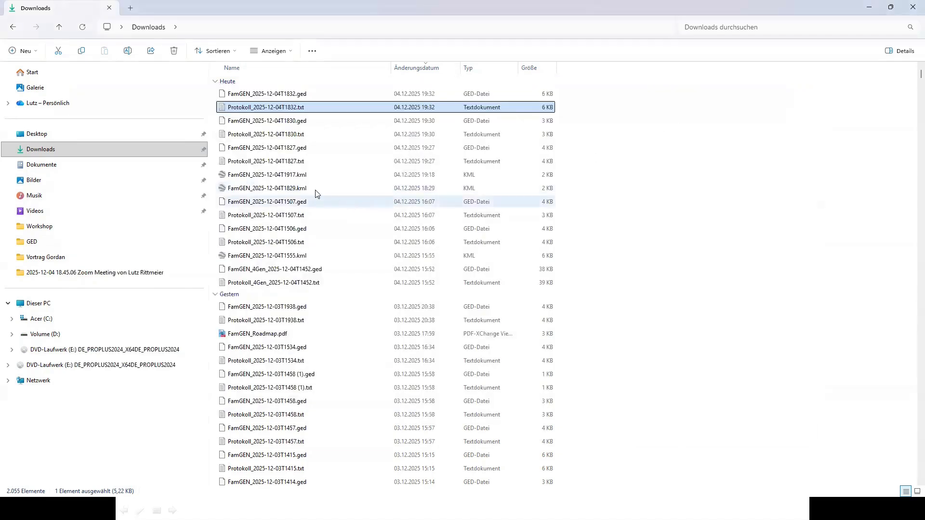
double_click(302, 175)
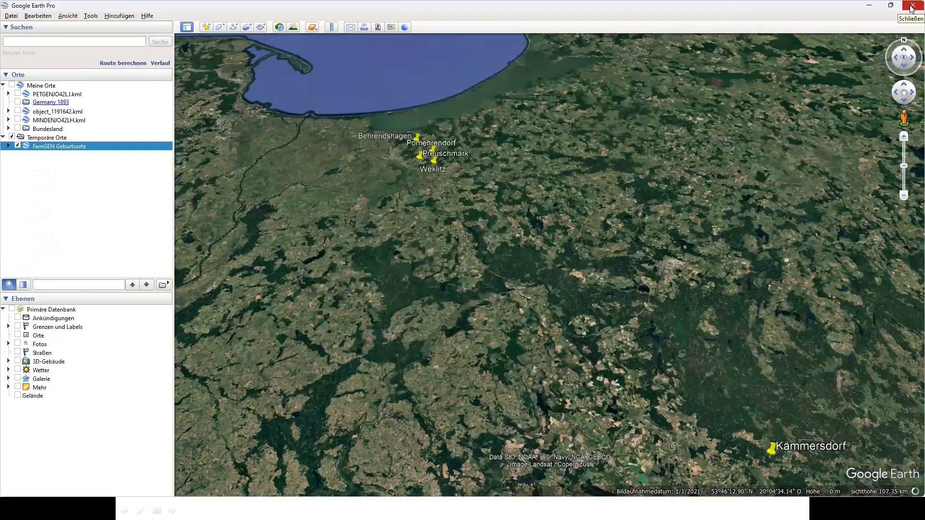
click(912, 7)
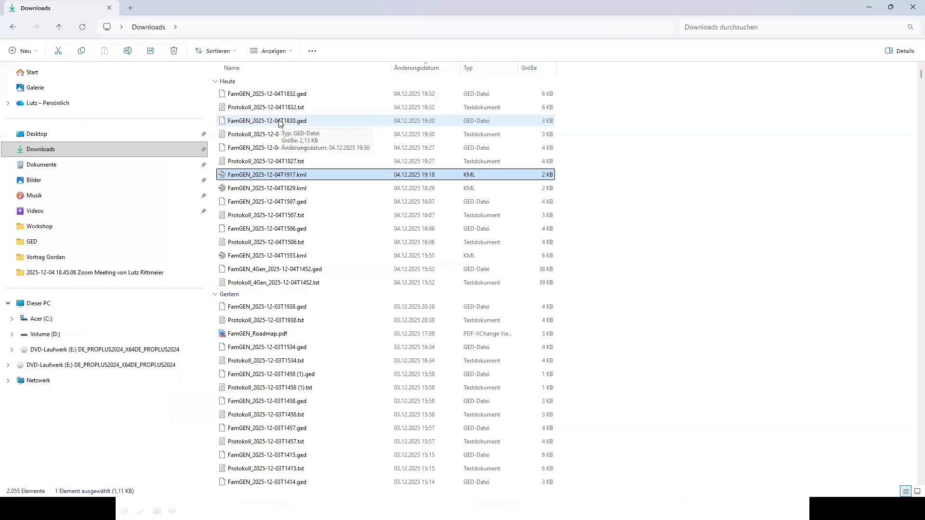
click(282, 123)
double_click(282, 122)
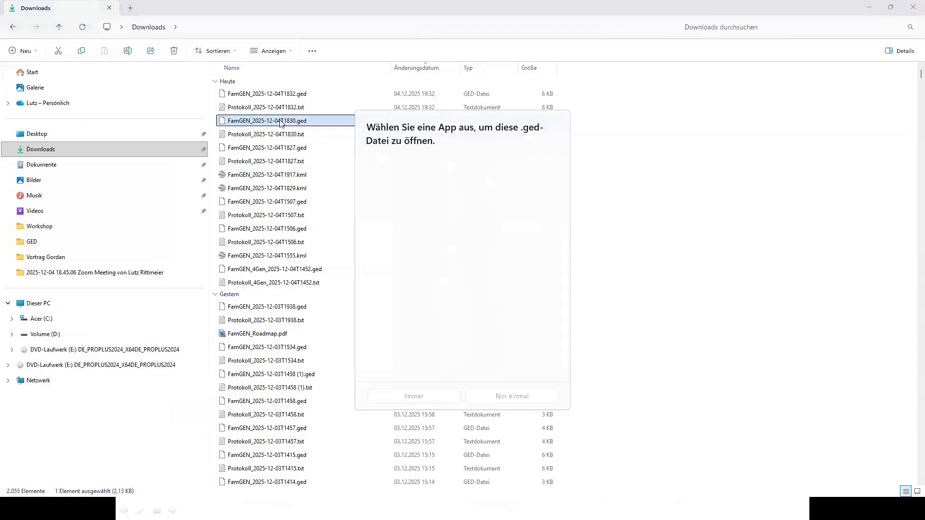
click(404, 193)
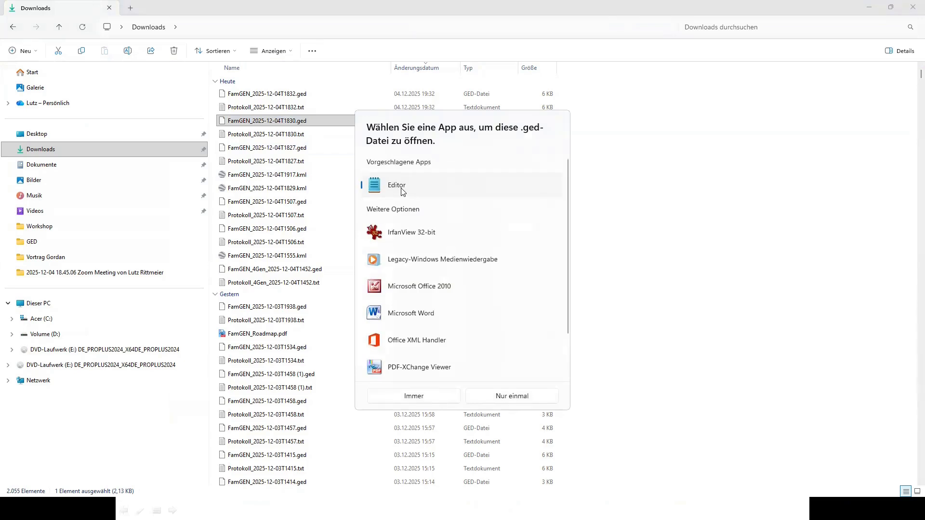
double_click(404, 192)
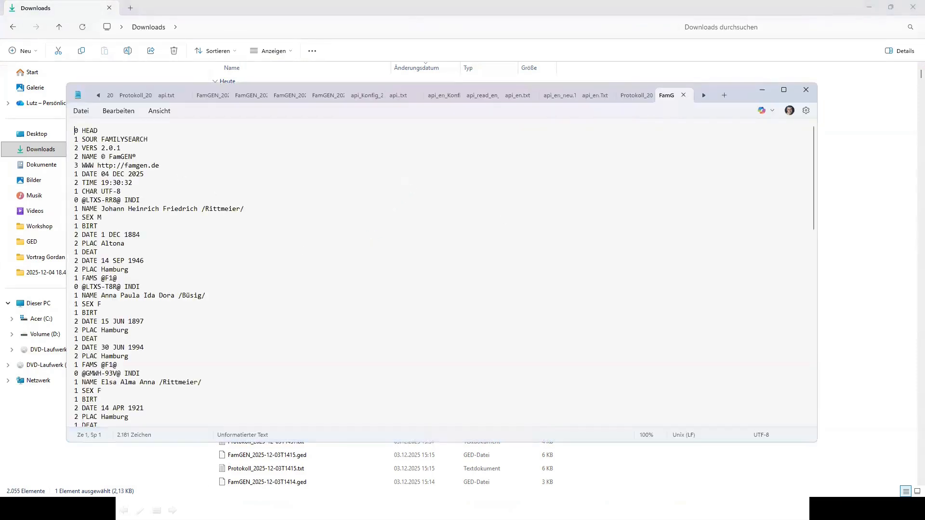
drag(813, 171, 835, 166)
click(805, 89)
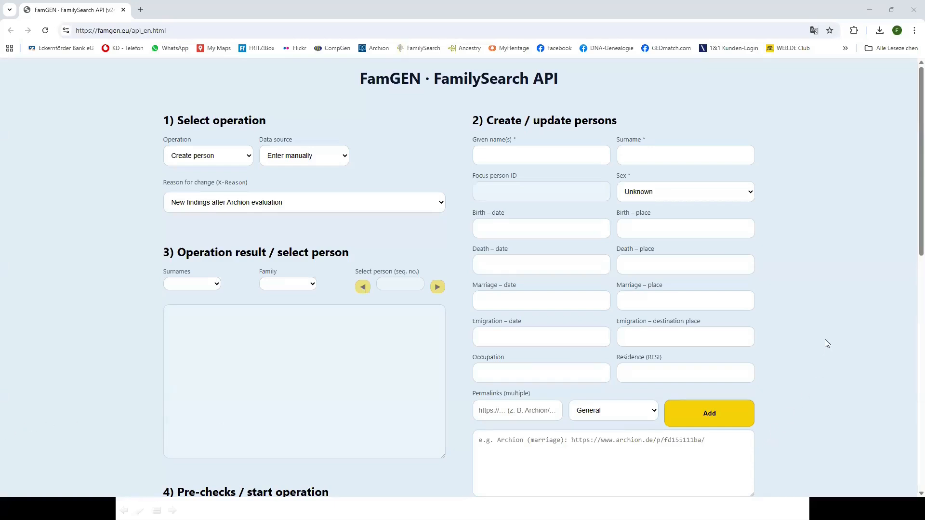
Load recorded person BSLP-QSN, a Schneider born 27 JAN 1809 in Pomehrendorf, into the person form
scroll(825, 339, down, 5)
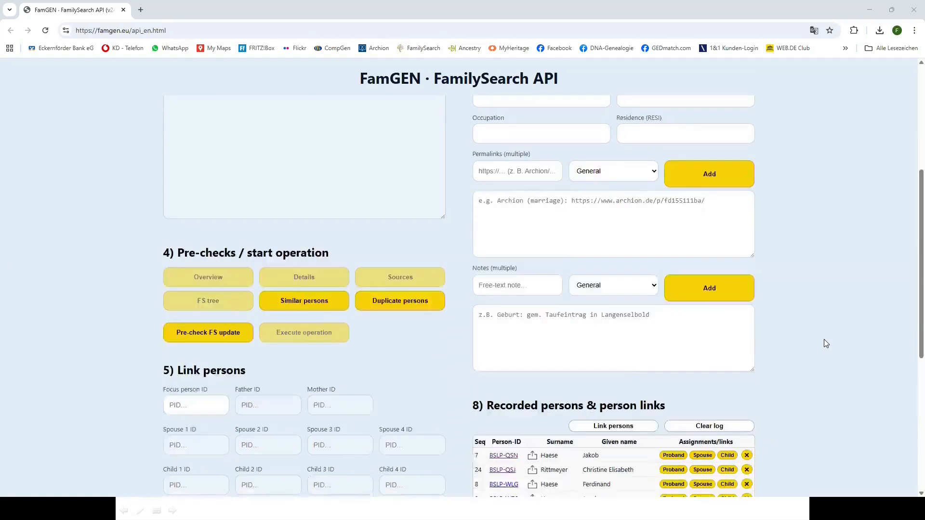
scroll(826, 343, down, 2)
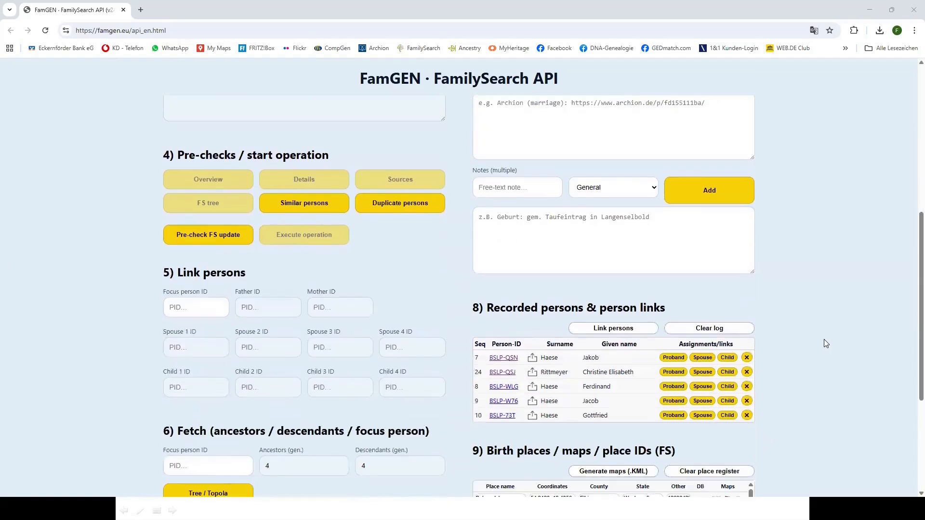
click(533, 359)
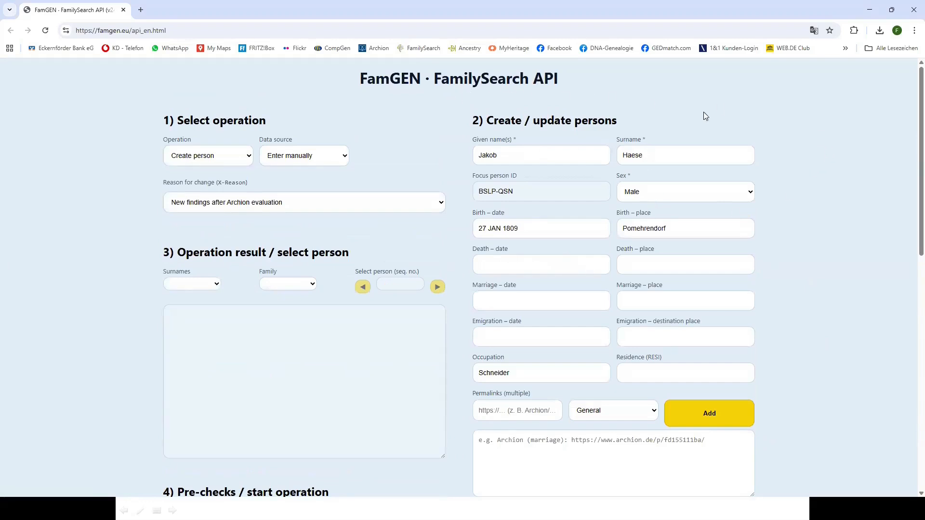
scroll(911, 176, down, 2)
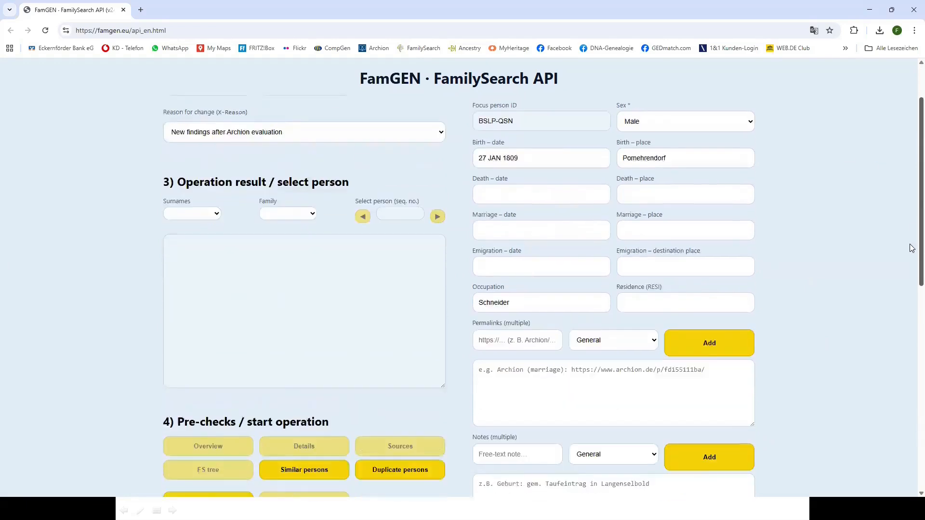
scroll(885, 398, down, 10)
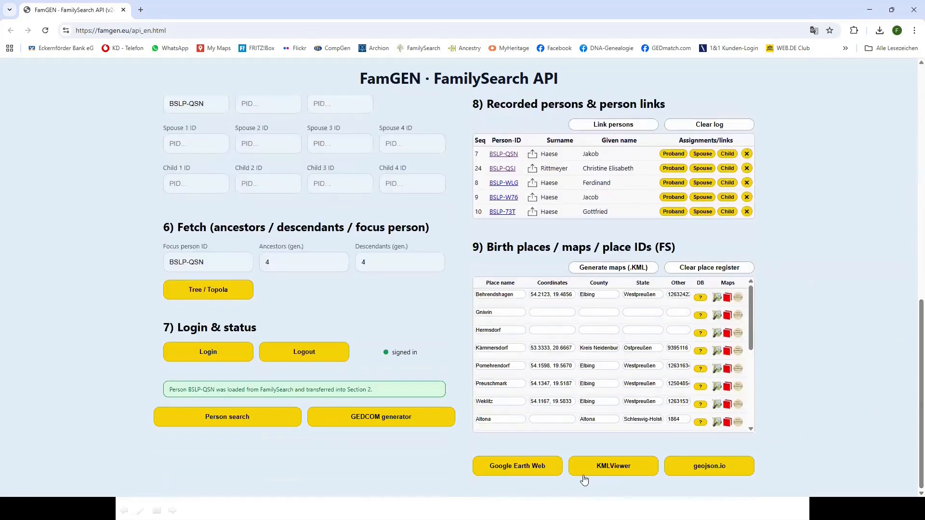
Open the portal person search prefilled with Jakob Haese, Pomehrendorf, born 1809
click(214, 420)
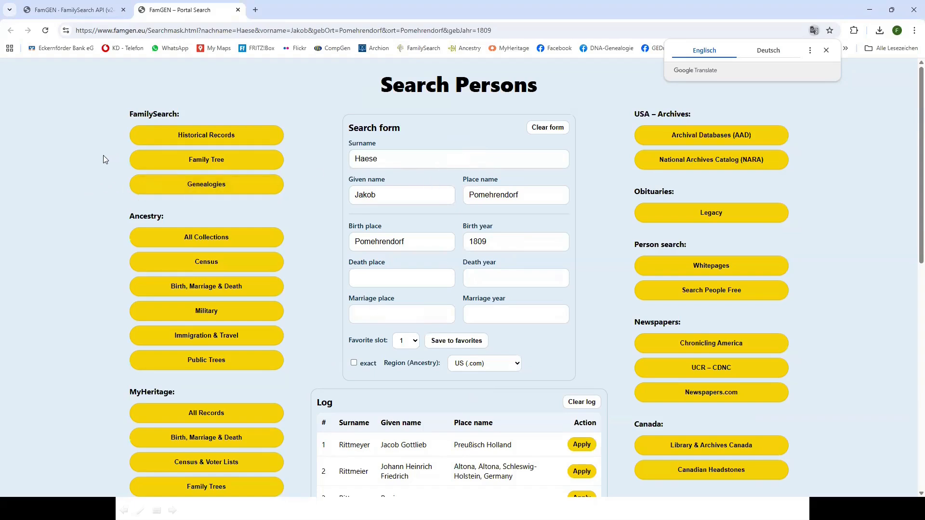
scroll(88, 277, down, 6)
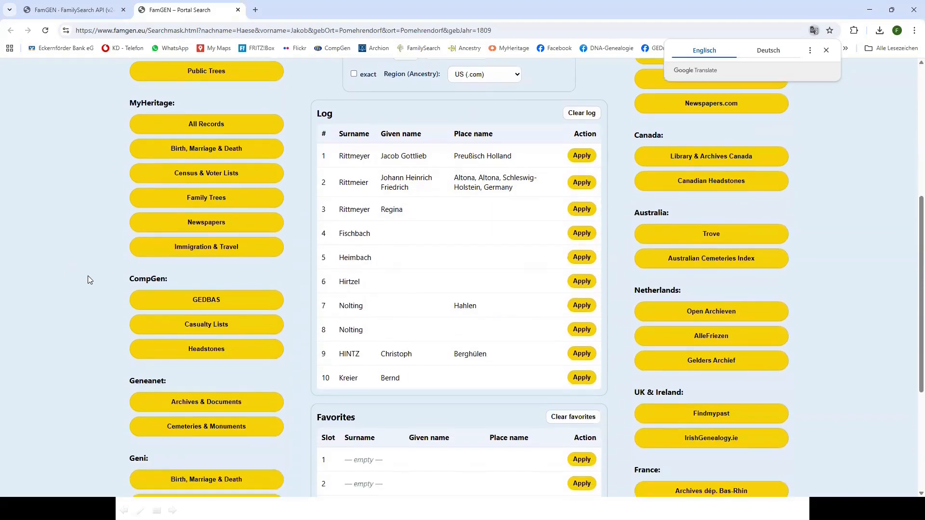
scroll(87, 276, down, 2)
scroll(88, 276, down, 2)
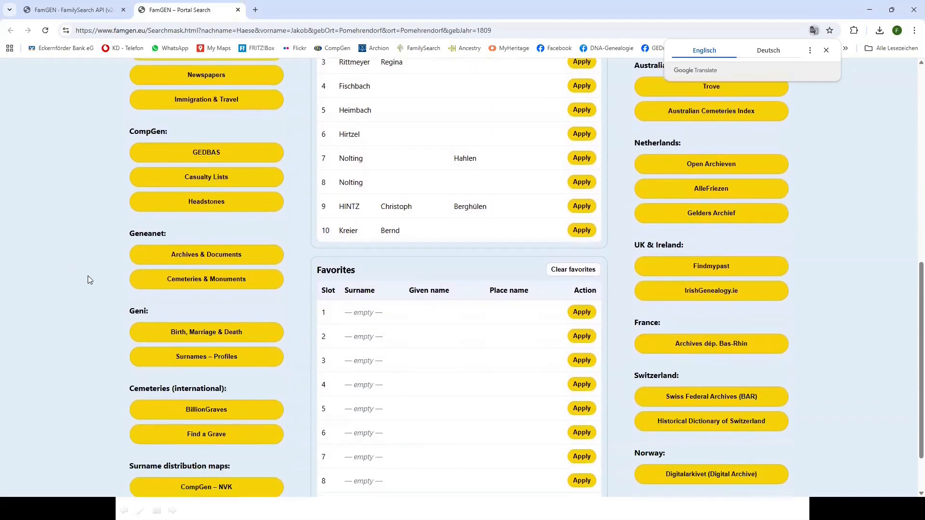
scroll(88, 280, up, 10)
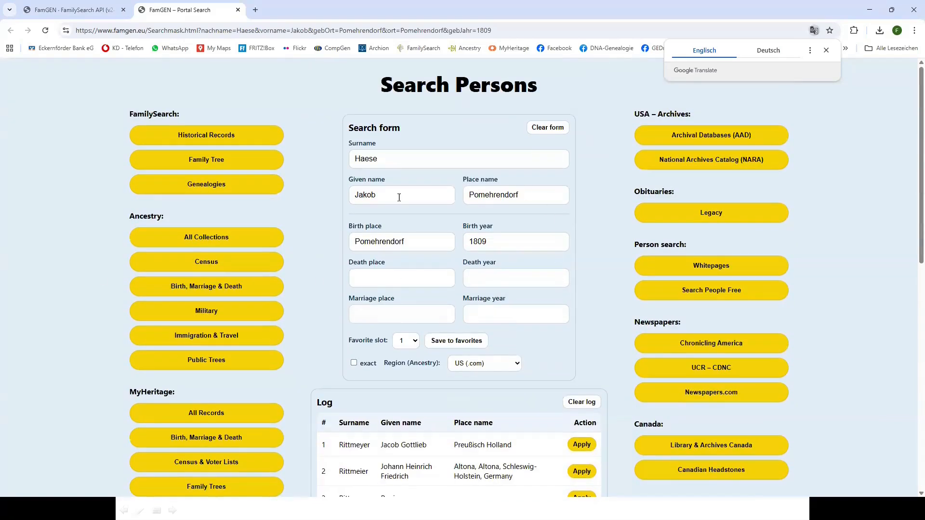
click(214, 243)
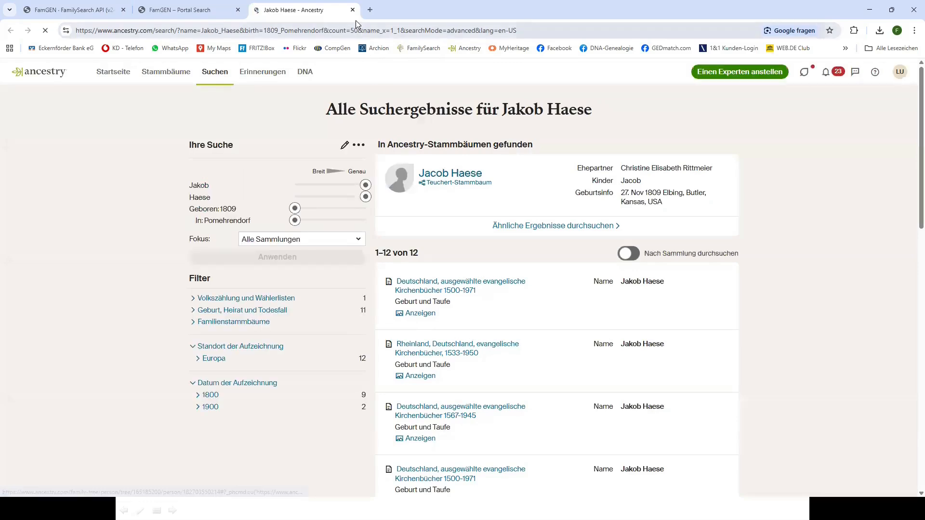
click(353, 9)
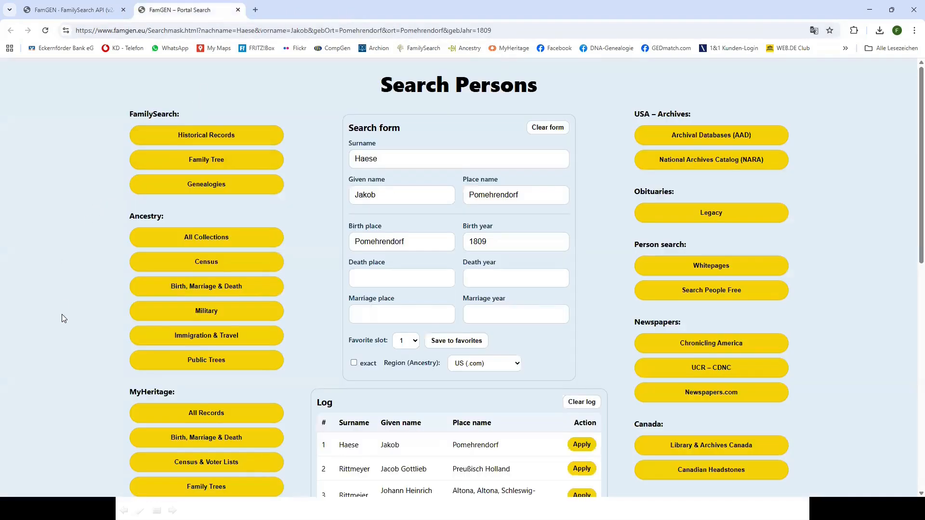
scroll(62, 318, down, 3)
scroll(103, 343, down, 3)
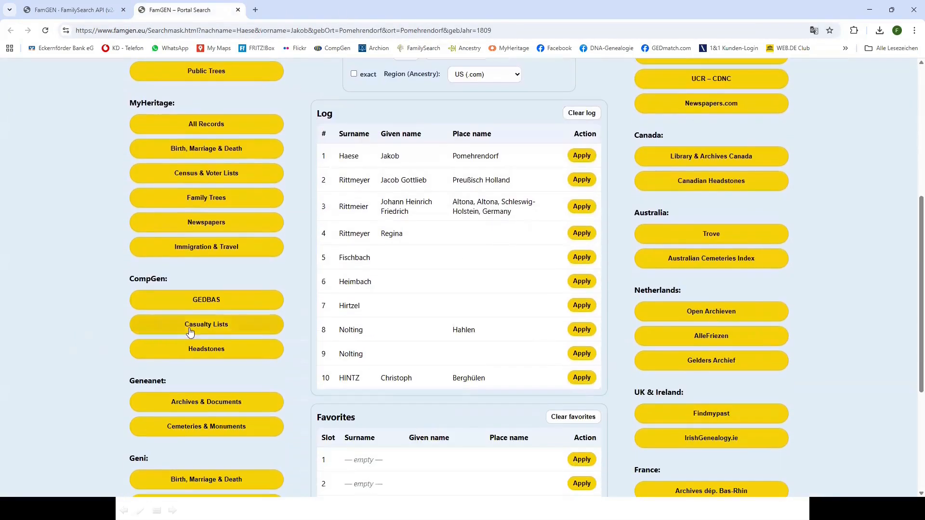
click(217, 301)
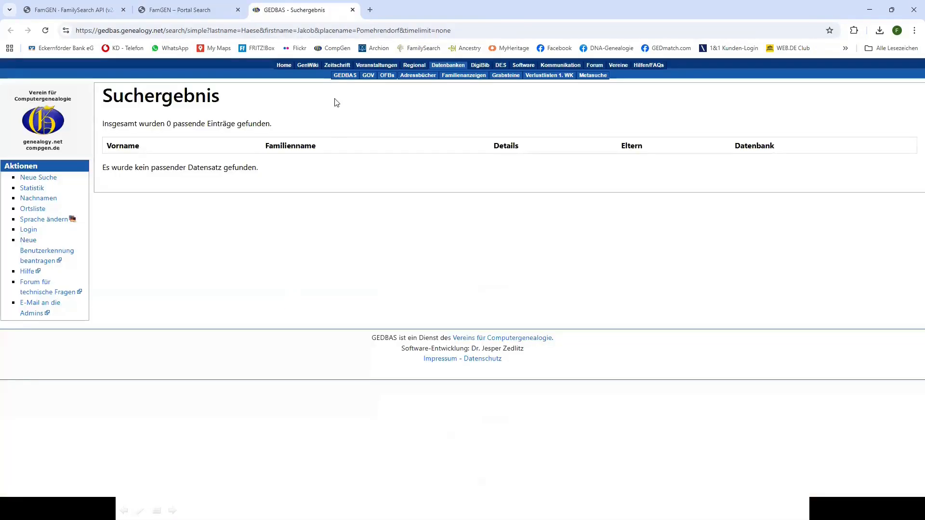
click(353, 10)
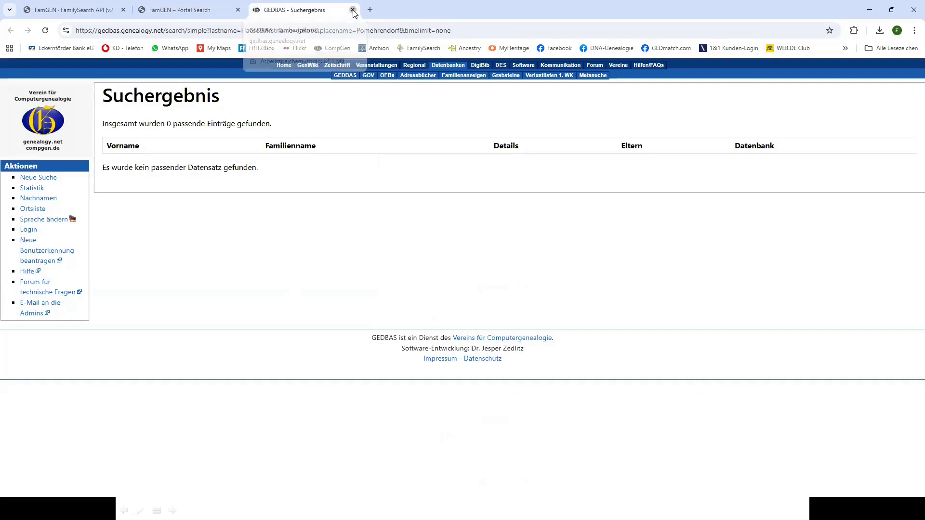
scroll(98, 307, down, 2)
scroll(99, 307, down, 2)
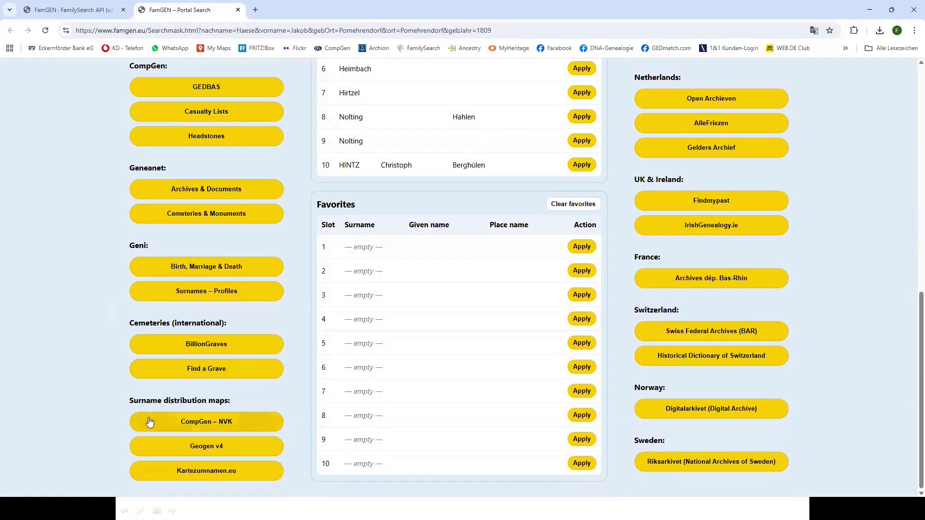
click(207, 424)
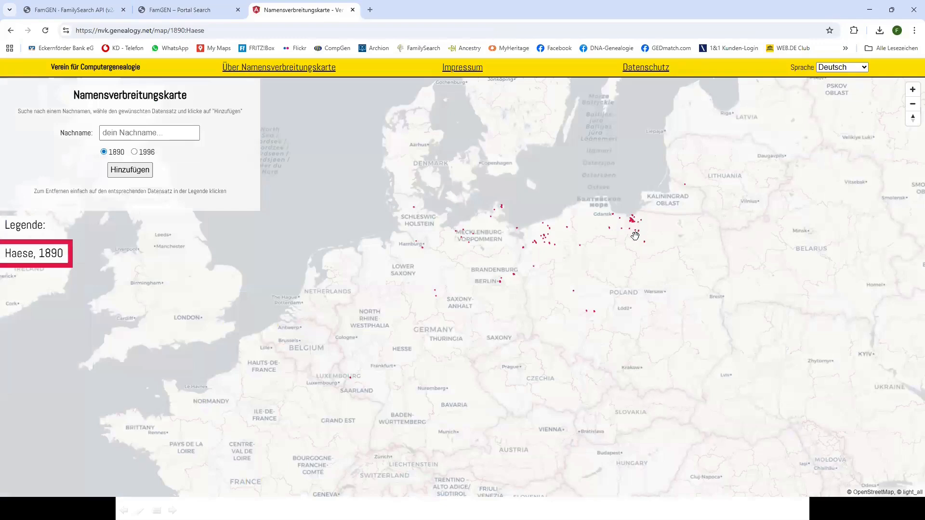
scroll(637, 226, up, 3)
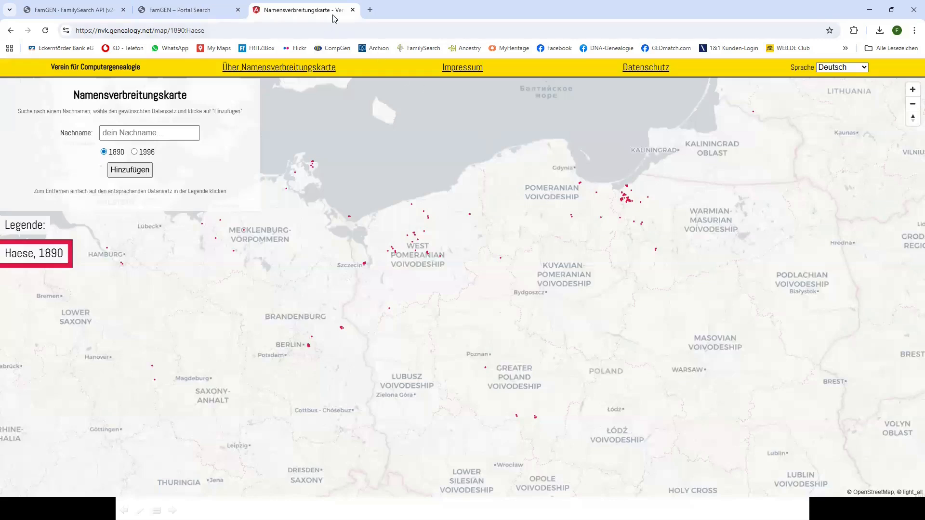
click(353, 10)
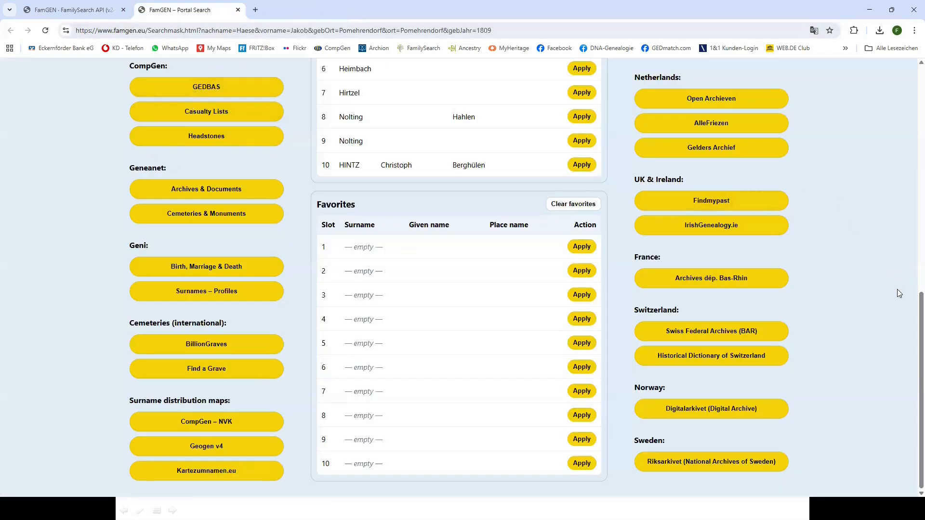
Look over the portal's Haese search page, then return to the FamGEN · FamilySearch API page
scroll(912, 313, up, 10)
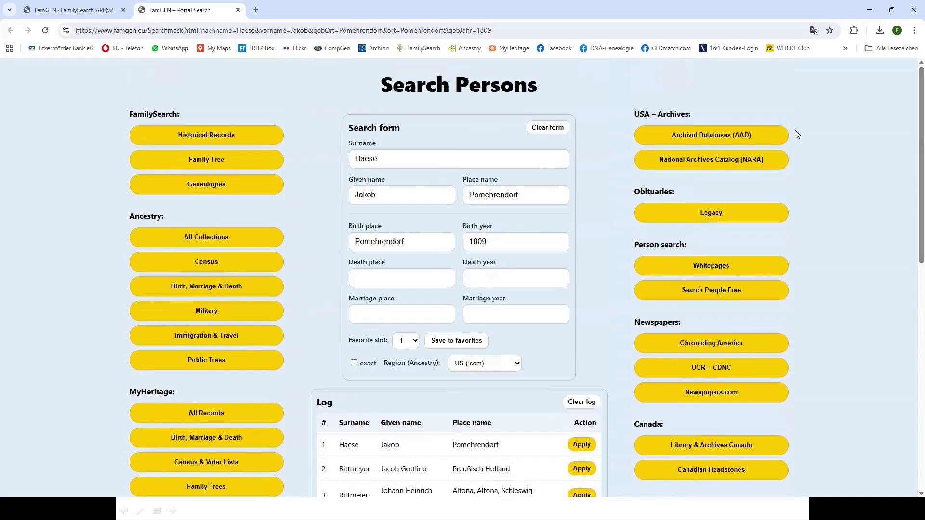
scroll(802, 251, down, 3)
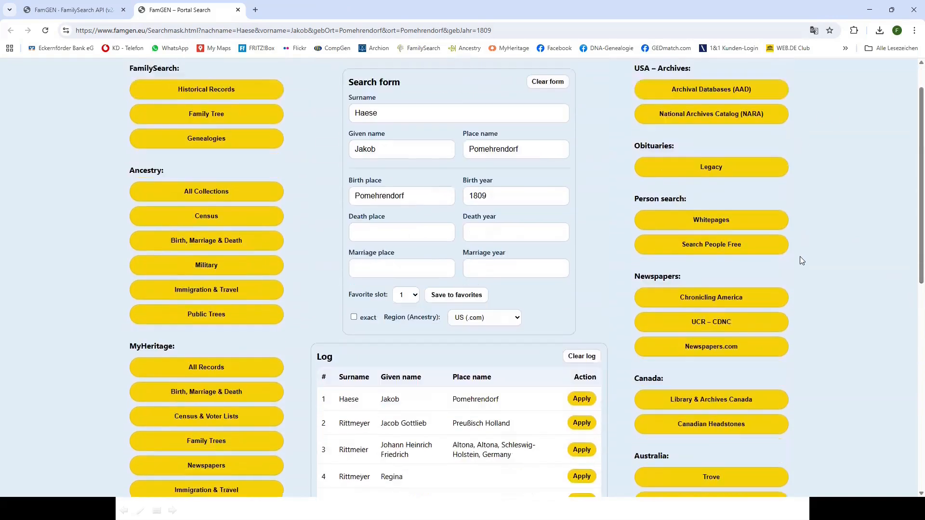
scroll(800, 258, down, 7)
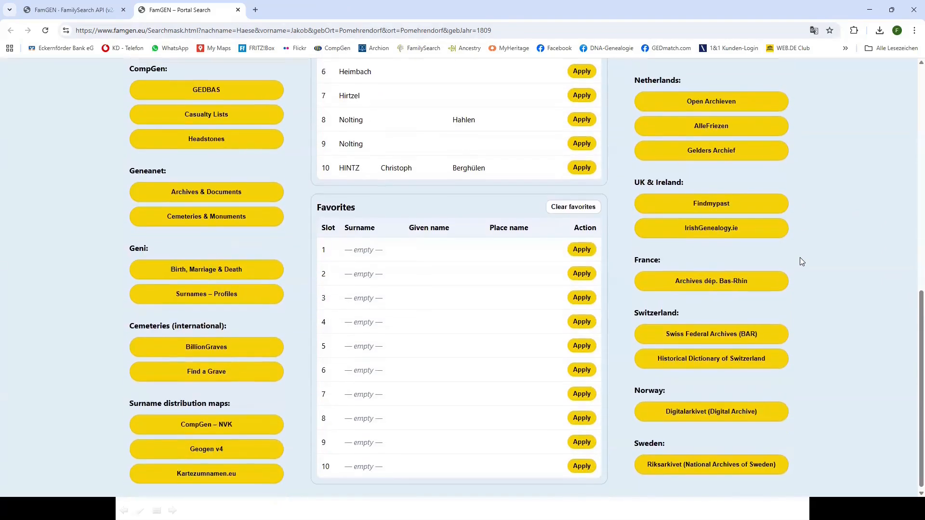
scroll(800, 261, up, 6)
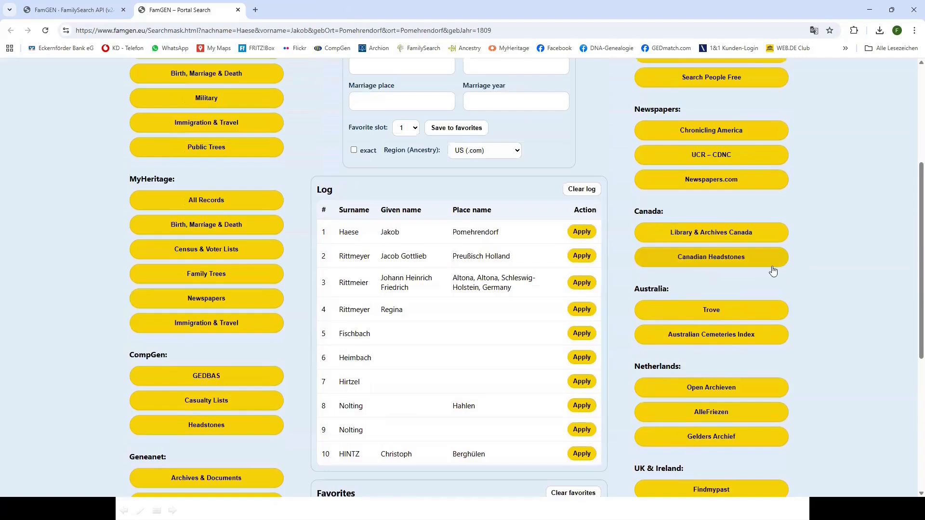
scroll(806, 270, down, 4)
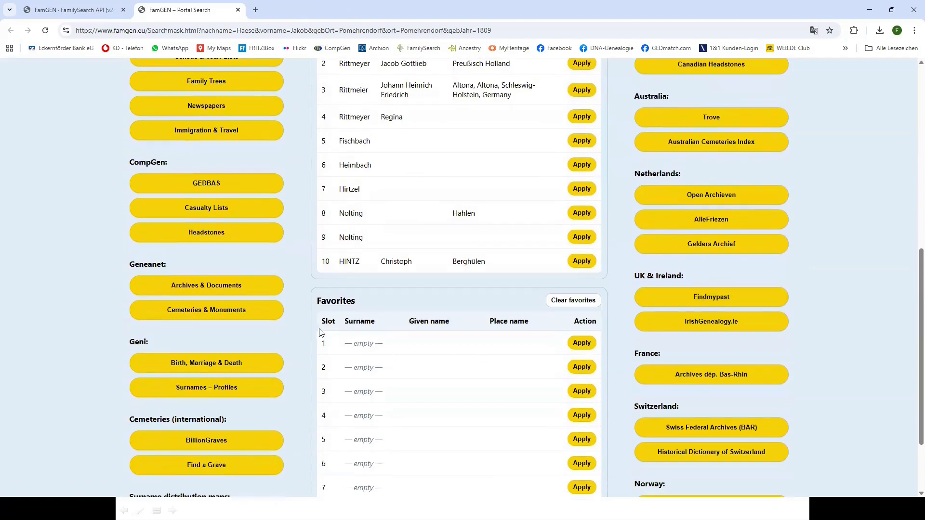
click(90, 12)
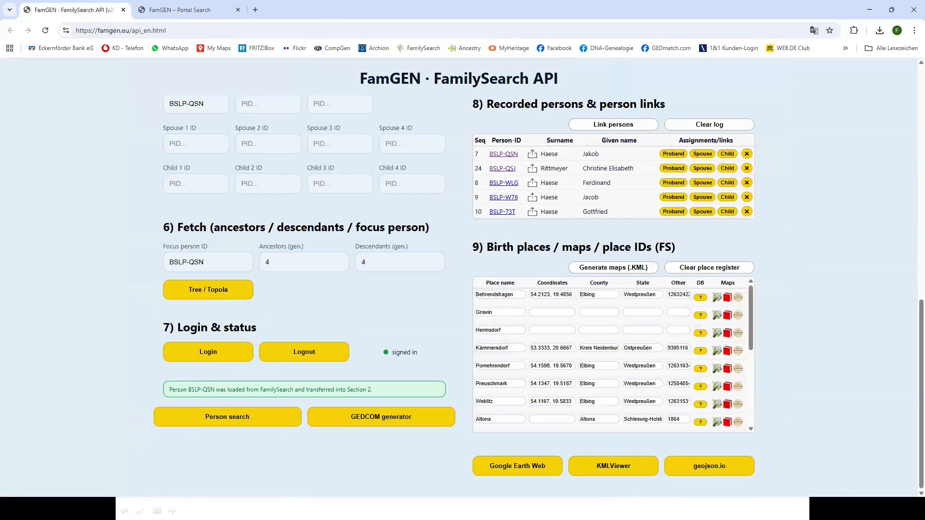
Prefill a new GEDCOM form with Jakob Haese: male tailor, born 27 Jan 1809 in Pomehrendorf
click(384, 421)
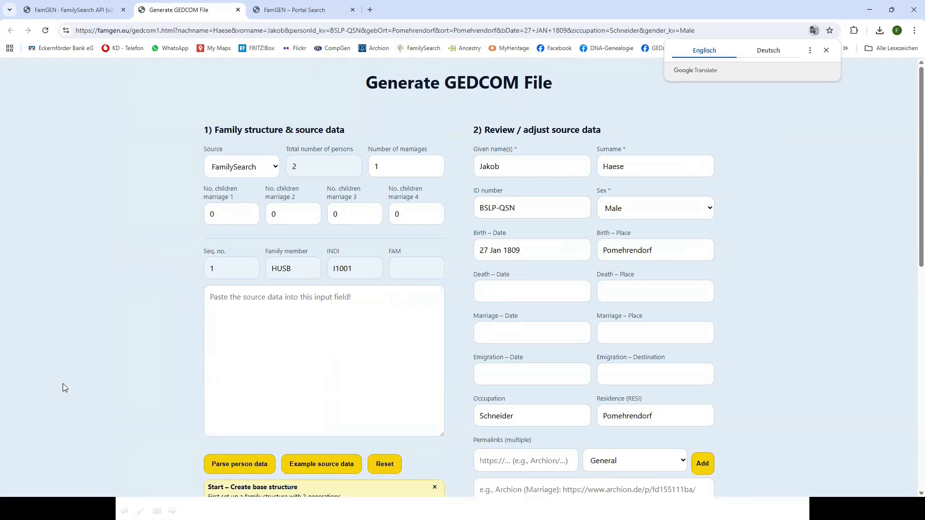
scroll(63, 385, down, 3)
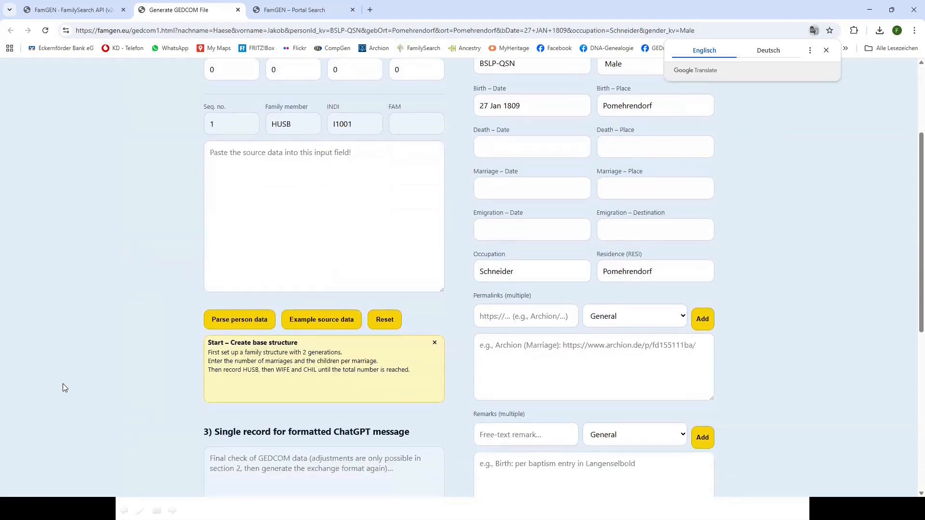
scroll(63, 386, up, 3)
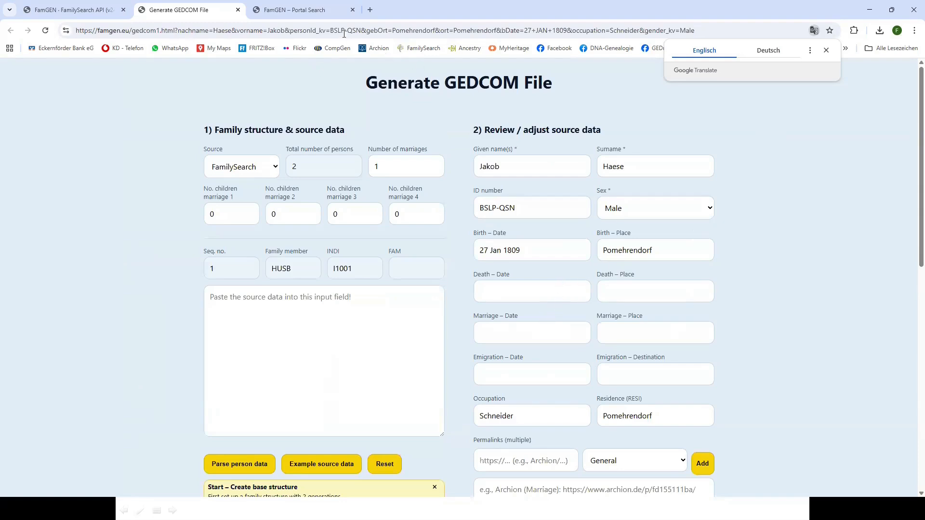
click(338, 10)
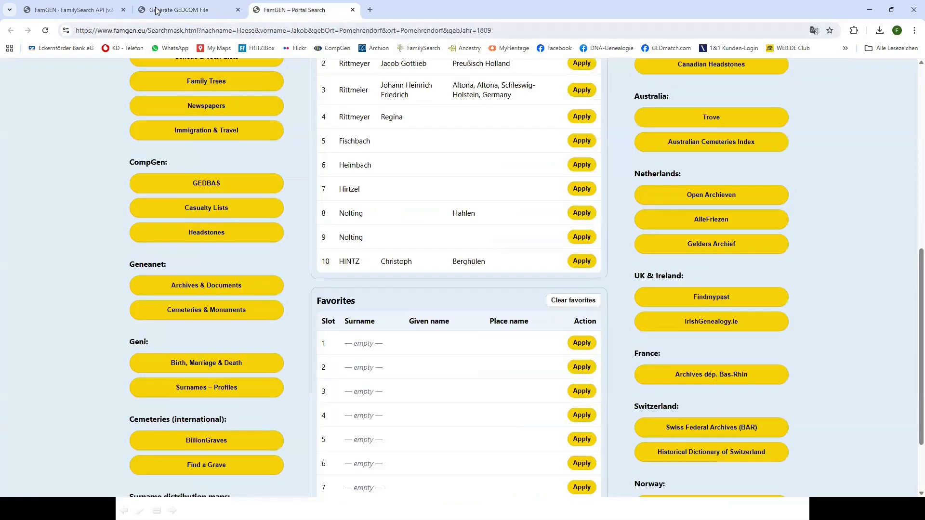
click(110, 10)
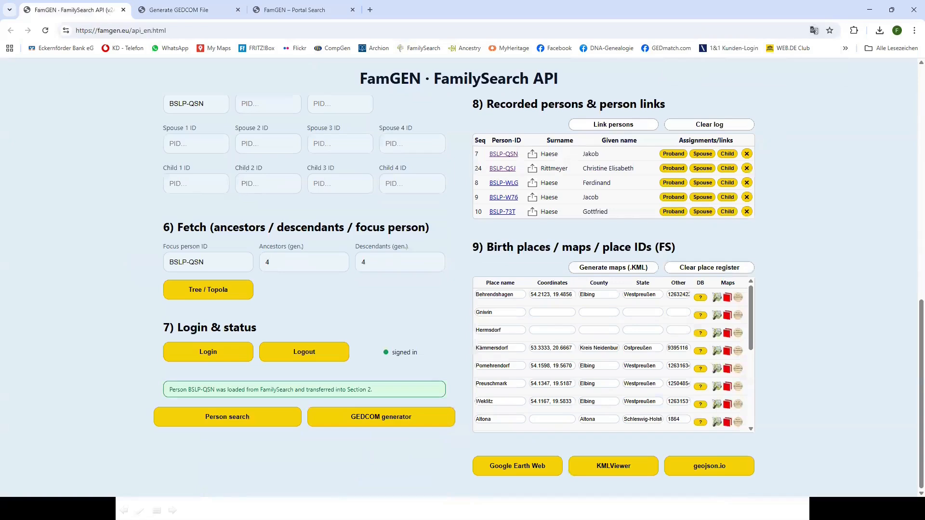